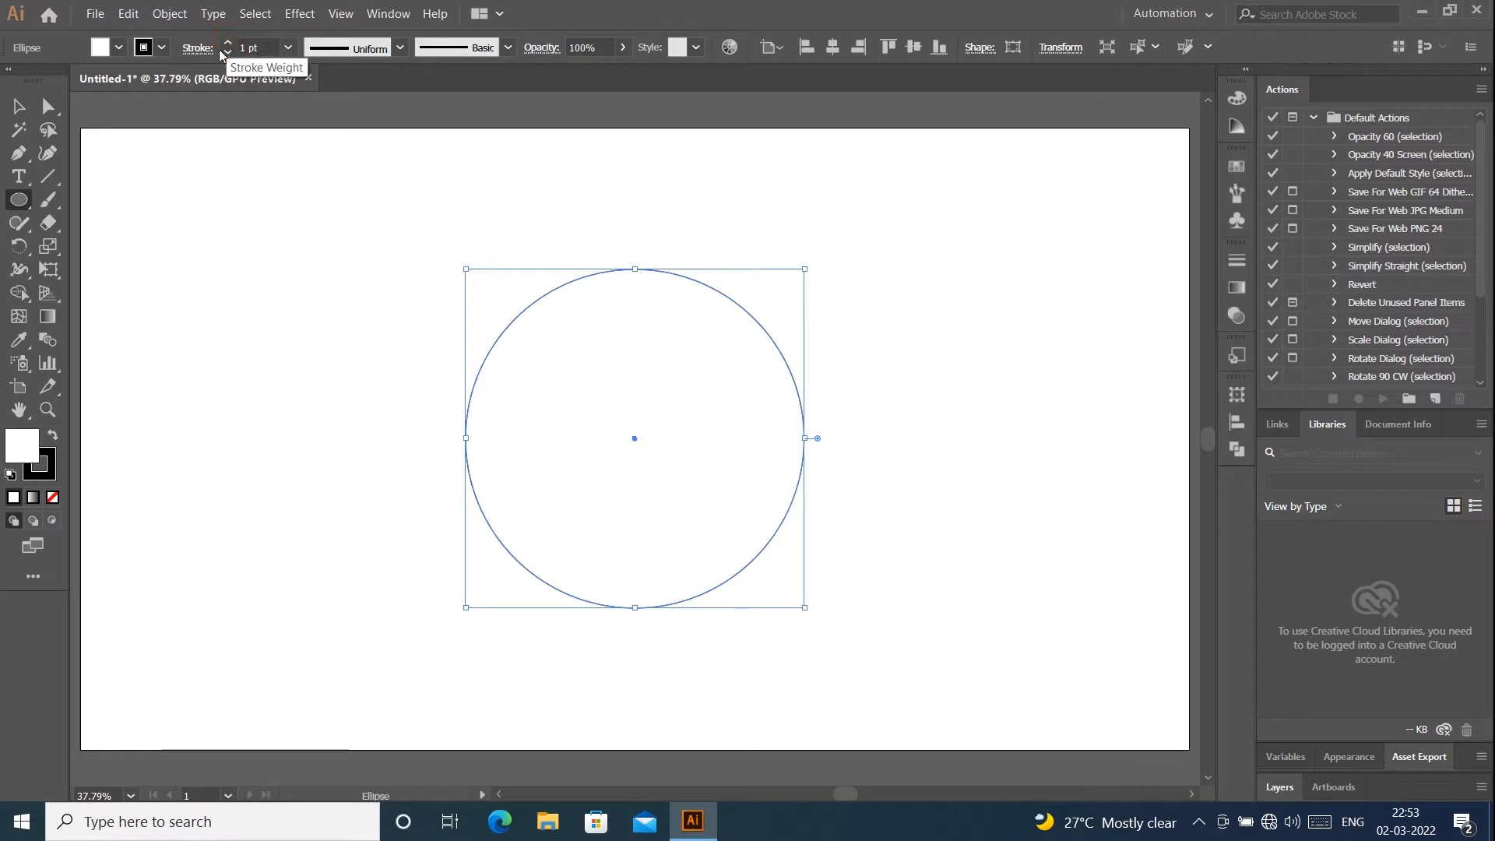
# - Set the circle's stroke weight to 2 pt
pyautogui.click(18, 106)
pyautogui.click(268, 143)
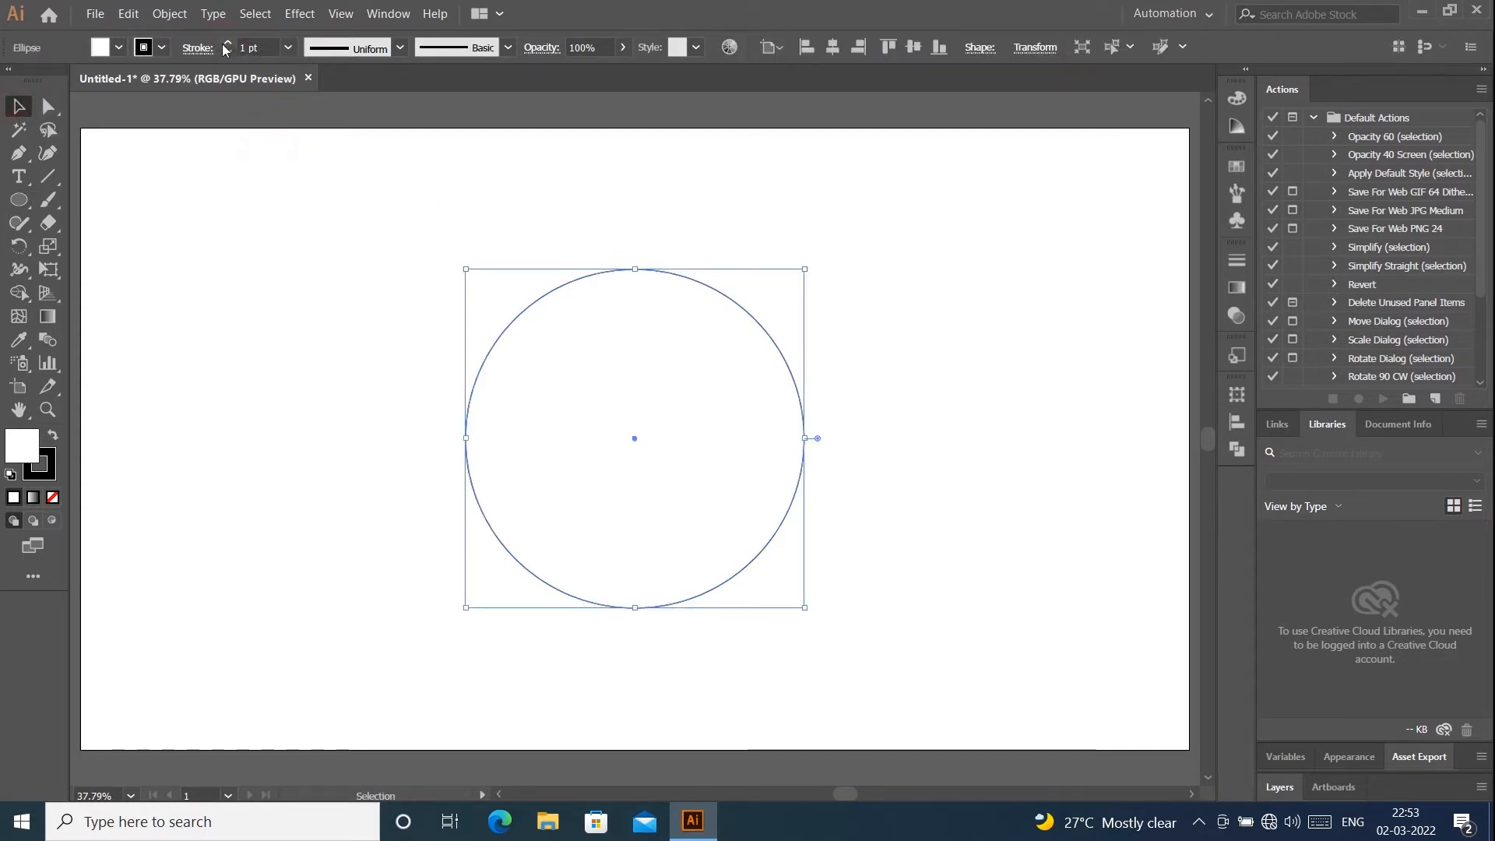
pyautogui.click(227, 43)
pyautogui.click(439, 191)
pyautogui.click(754, 316)
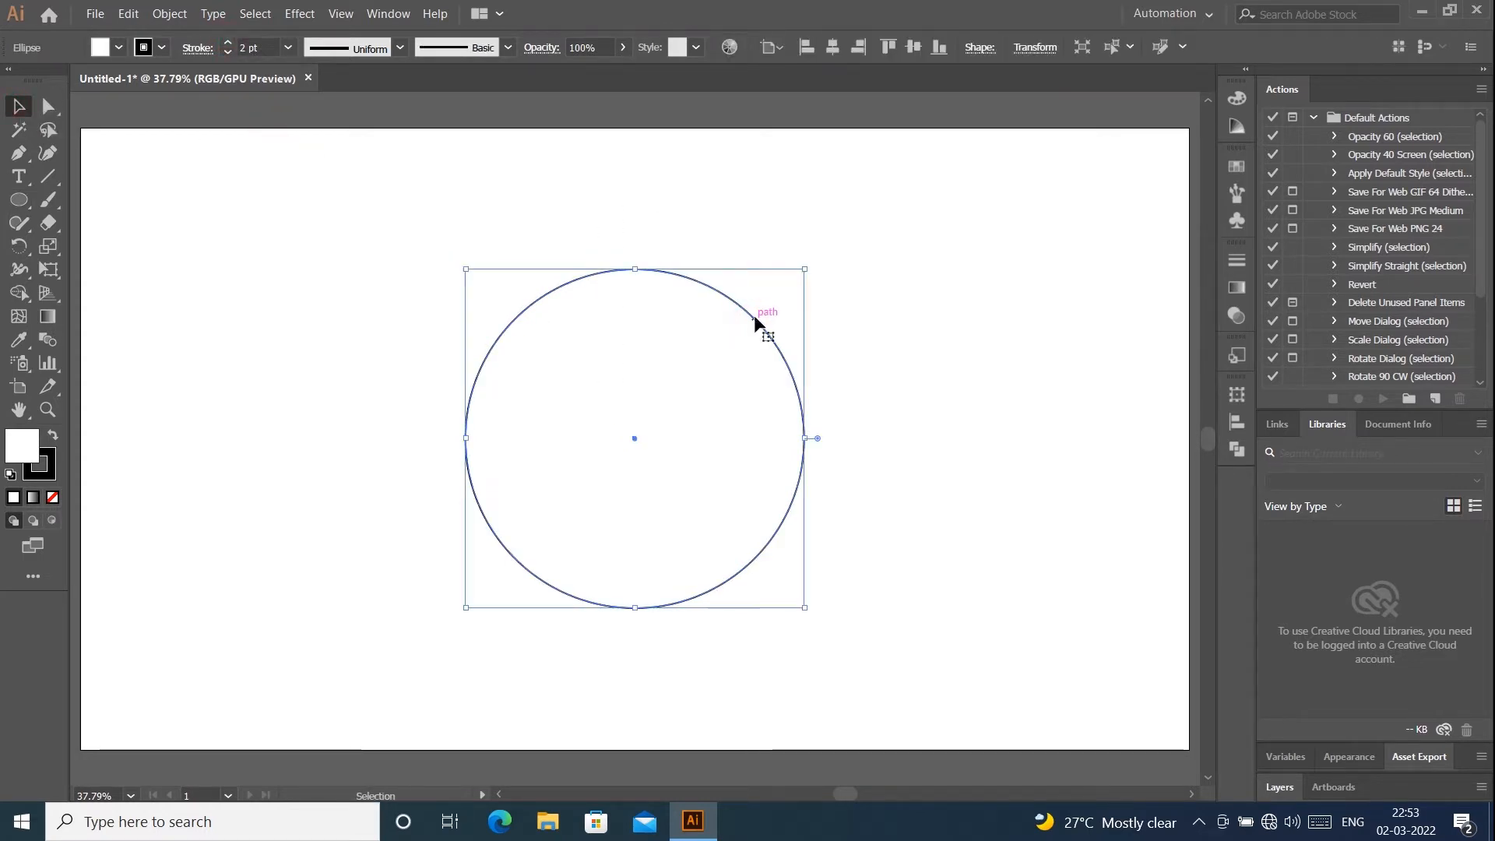
pyautogui.rightClick(753, 315)
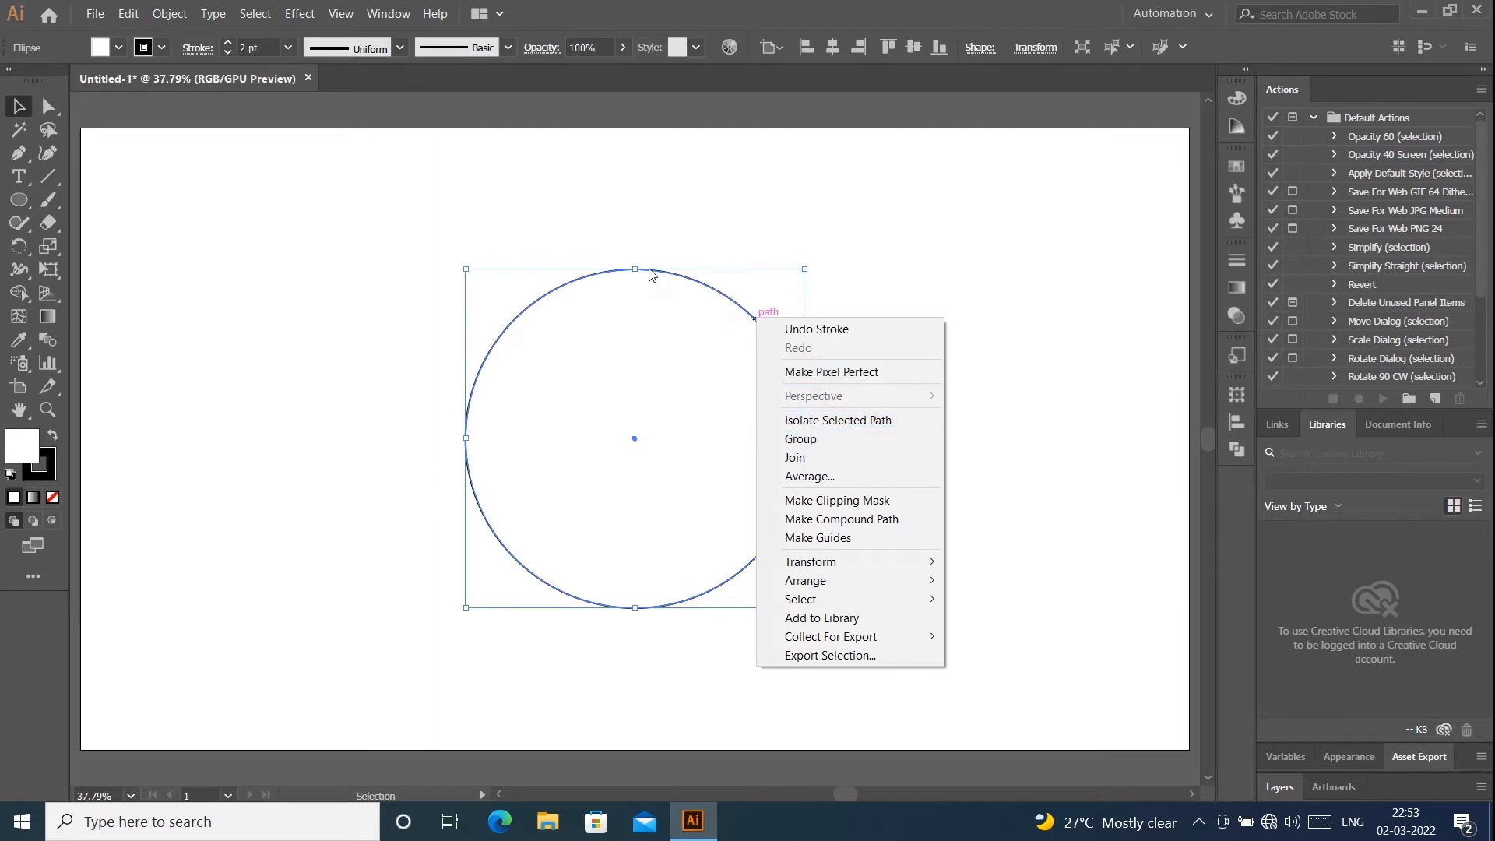
pyautogui.click(582, 240)
# - Paste a copy of the circle in front and scale it about its centre to roughly one fifth of its size
pyautogui.click(121, 14)
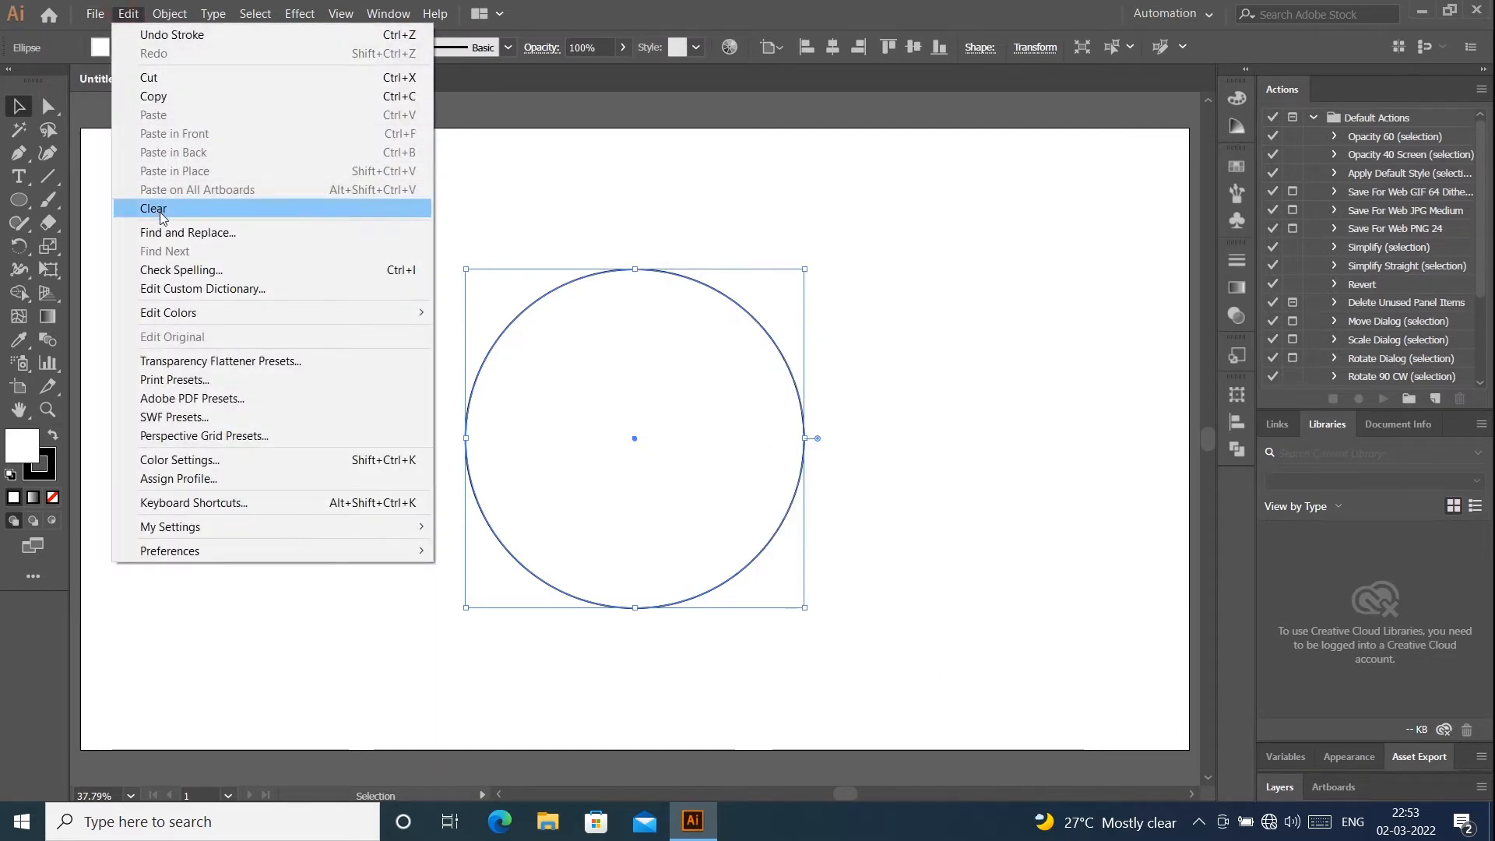
pyautogui.click(161, 96)
pyautogui.click(120, 14)
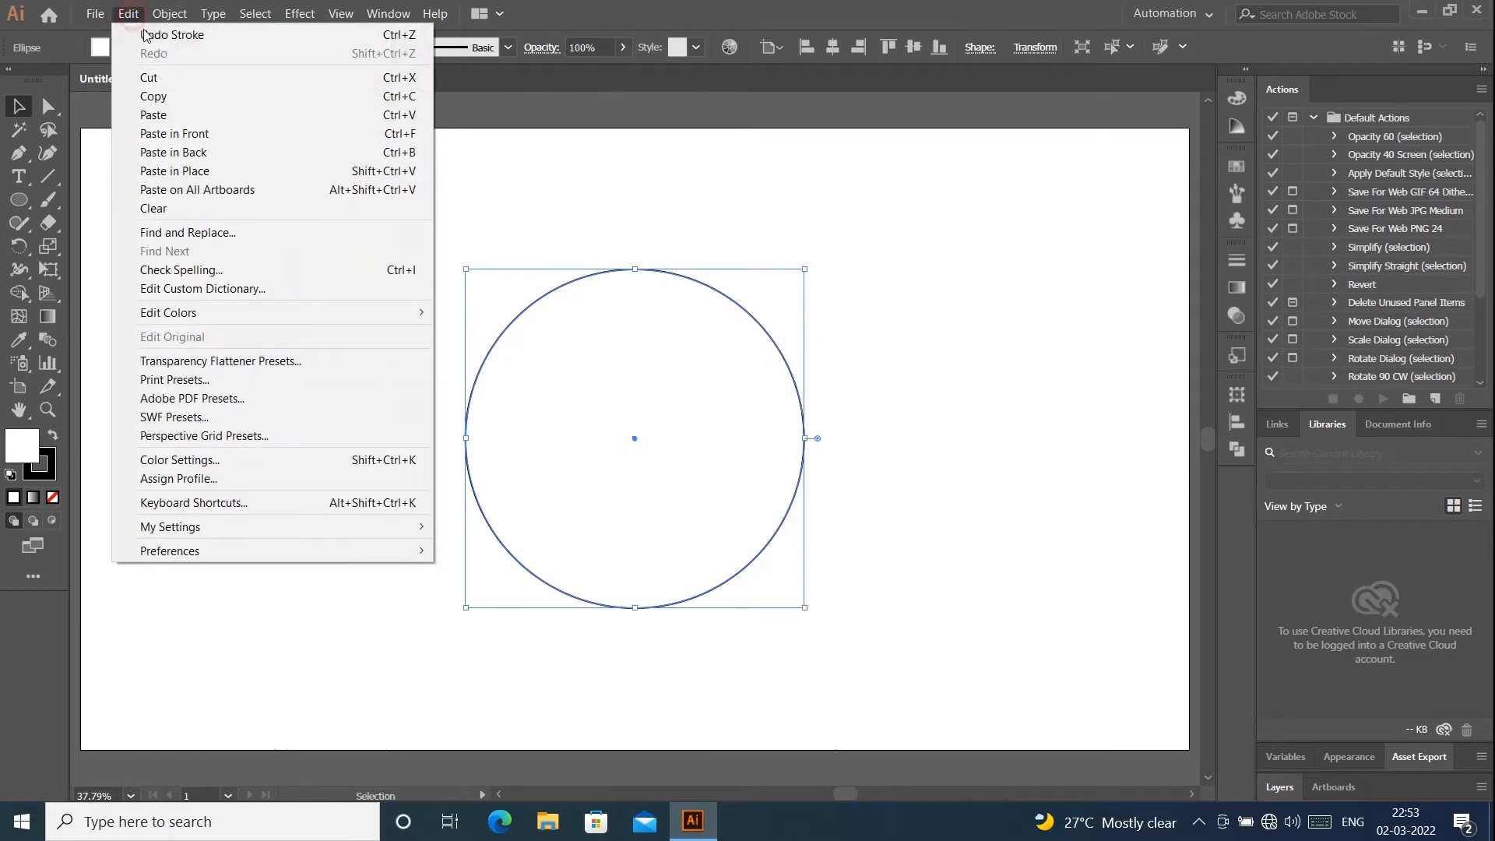
pyautogui.click(191, 135)
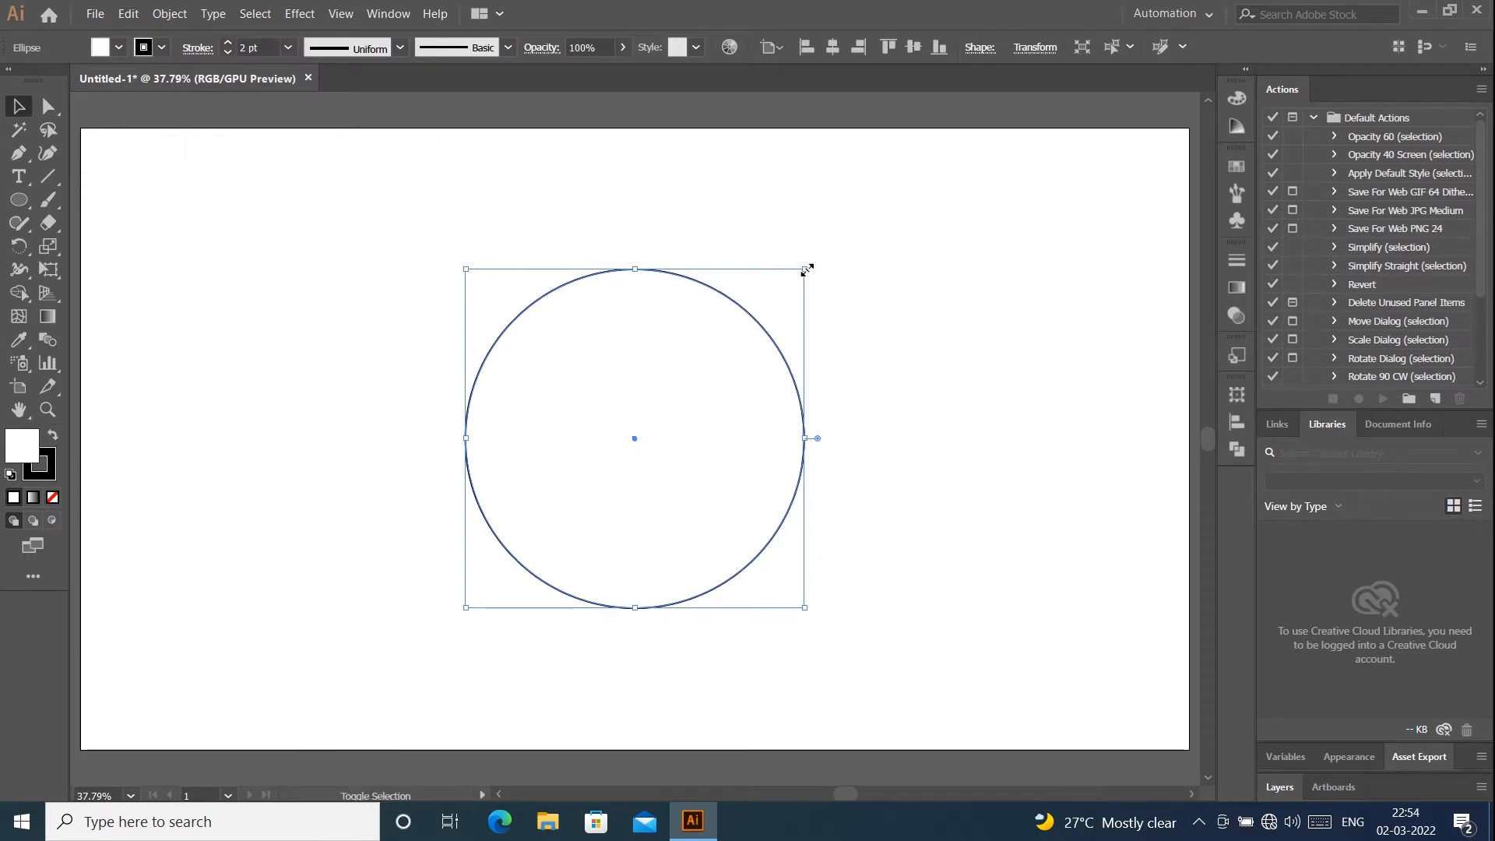
pyautogui.moveTo(807, 269); pyautogui.dragTo(670, 386)
pyautogui.click(919, 272)
pyautogui.click(671, 433)
pyautogui.click(668, 438)
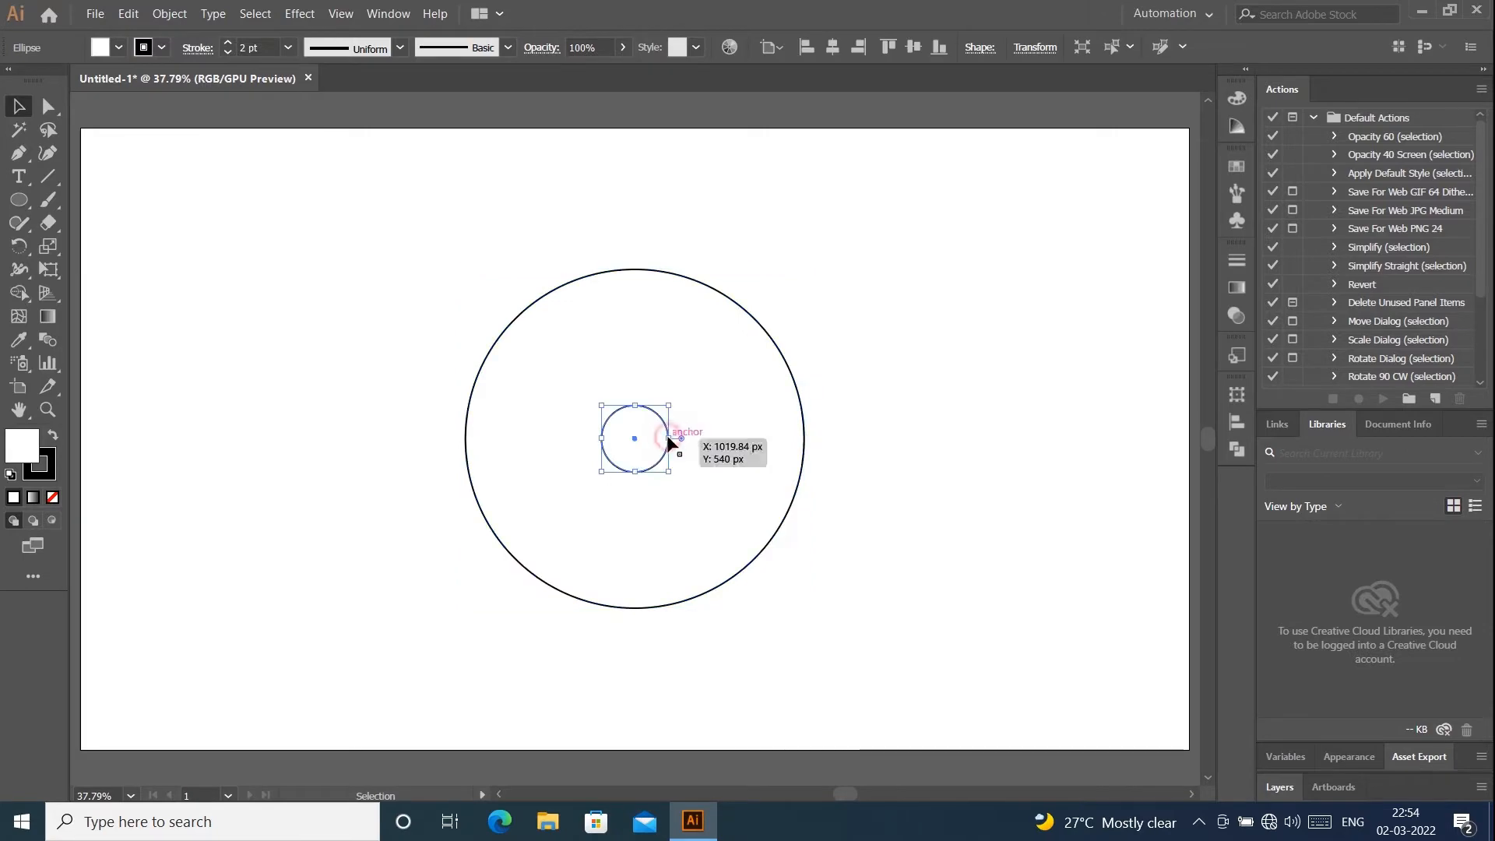
# - Paste a copy of the small circle in front and enlarge it proportionally toward the large circle's lower-left edge, to about 2.8 times its size
pyautogui.click(130, 16)
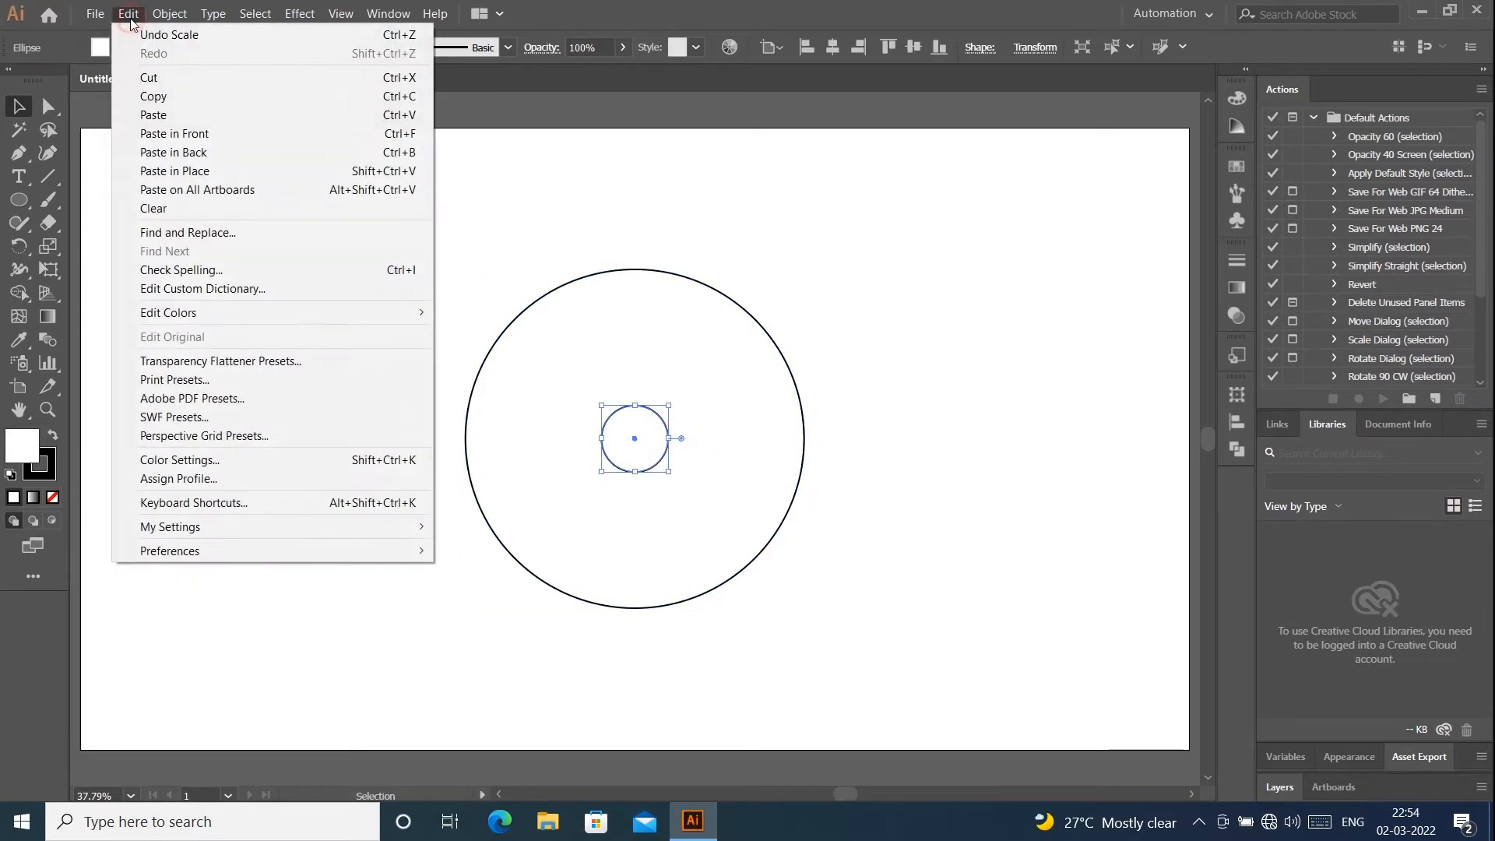
pyautogui.click(165, 100)
pyautogui.click(139, 14)
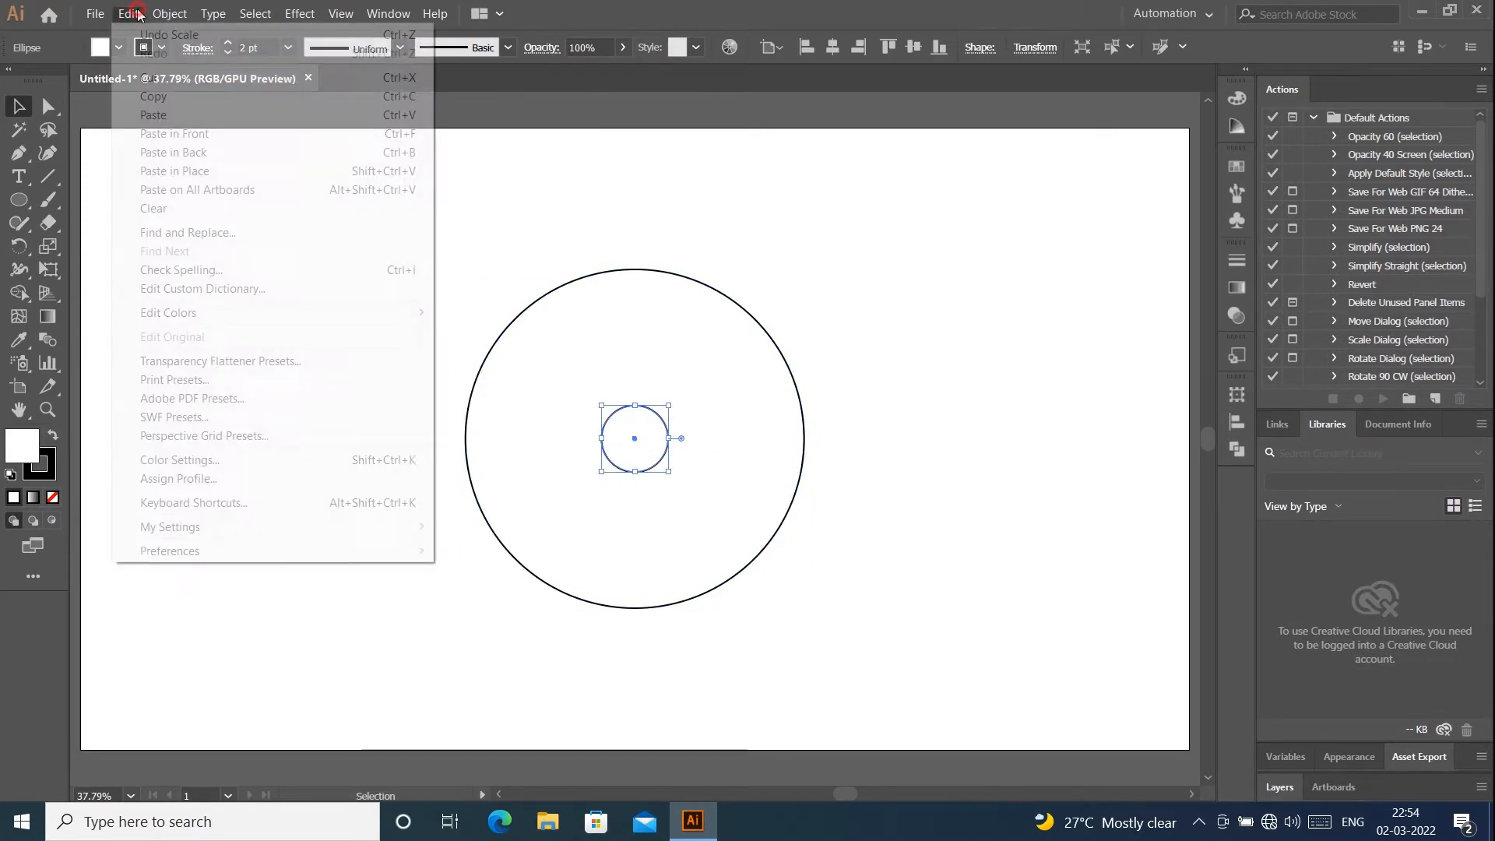
pyautogui.click(174, 133)
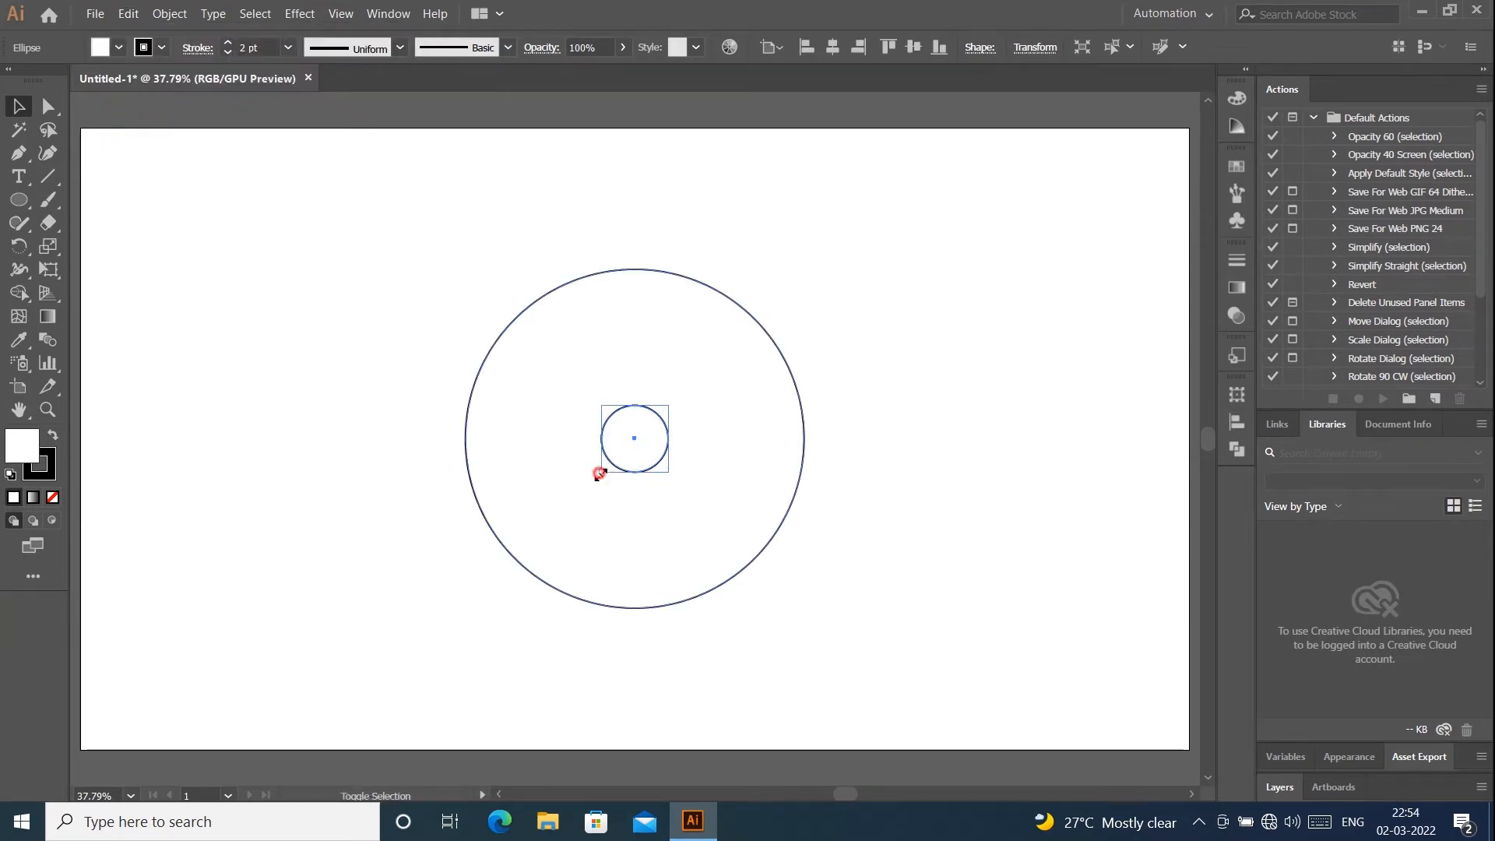
pyautogui.moveTo(599, 473); pyautogui.dragTo(484, 590)
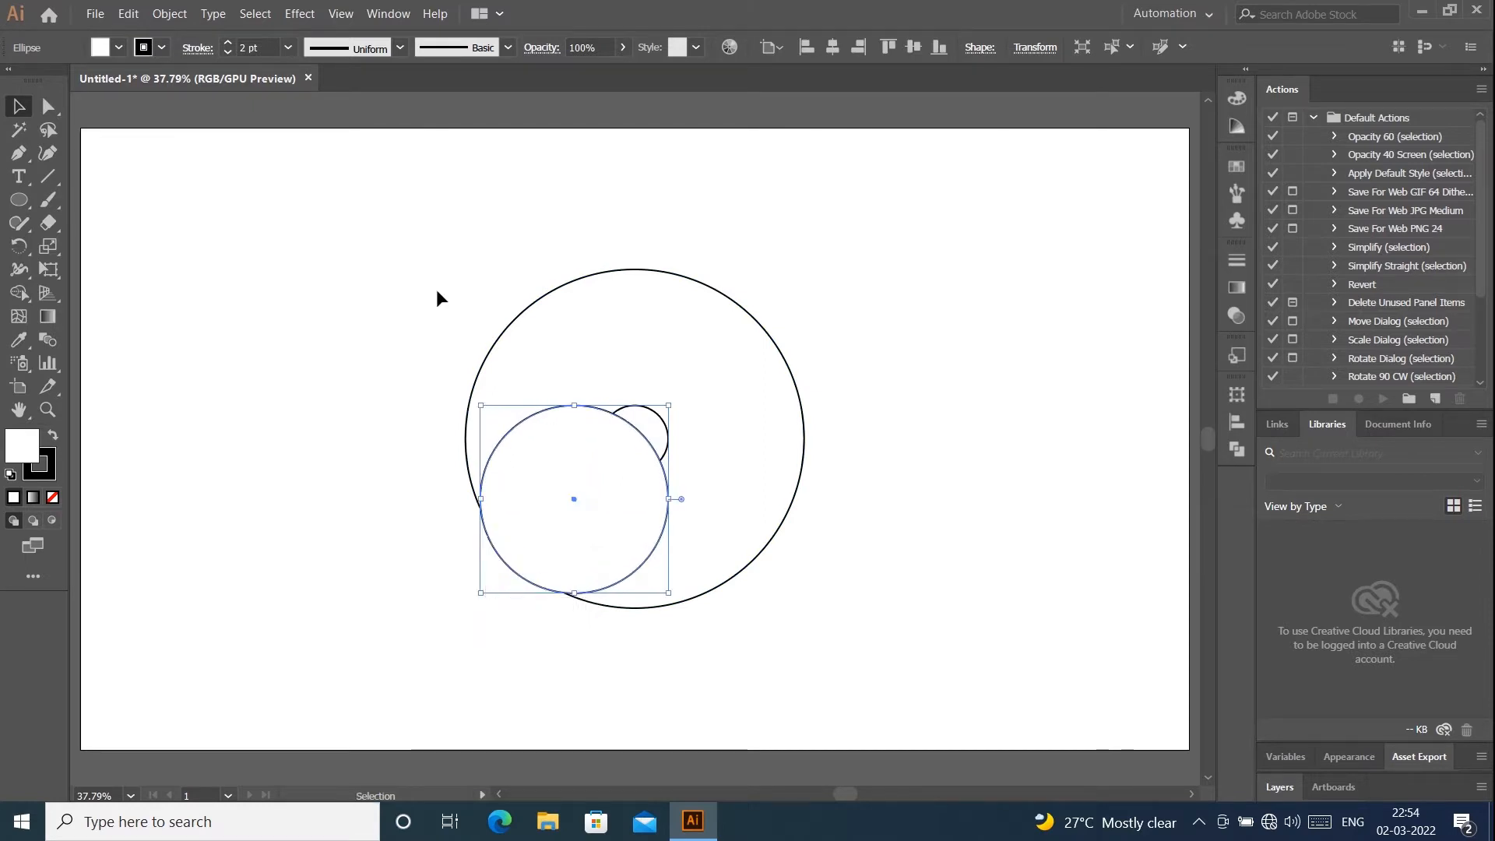
# - Remove the fill from all three circles, leaving only their black strokes
pyautogui.click(120, 46)
pyautogui.click(14, 82)
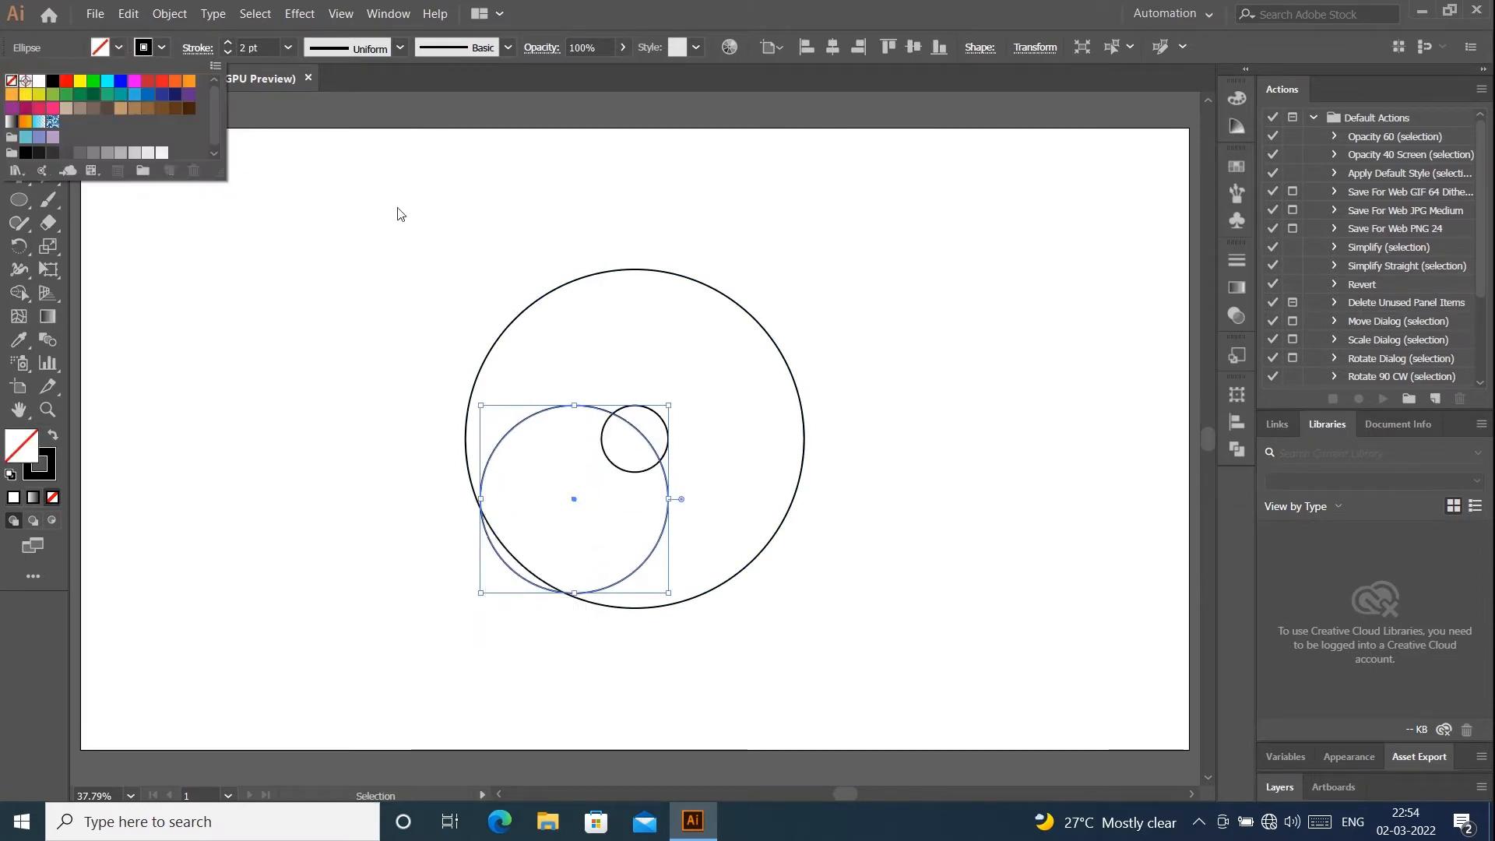
pyautogui.click(387, 200)
pyautogui.moveTo(482, 243); pyautogui.dragTo(848, 656)
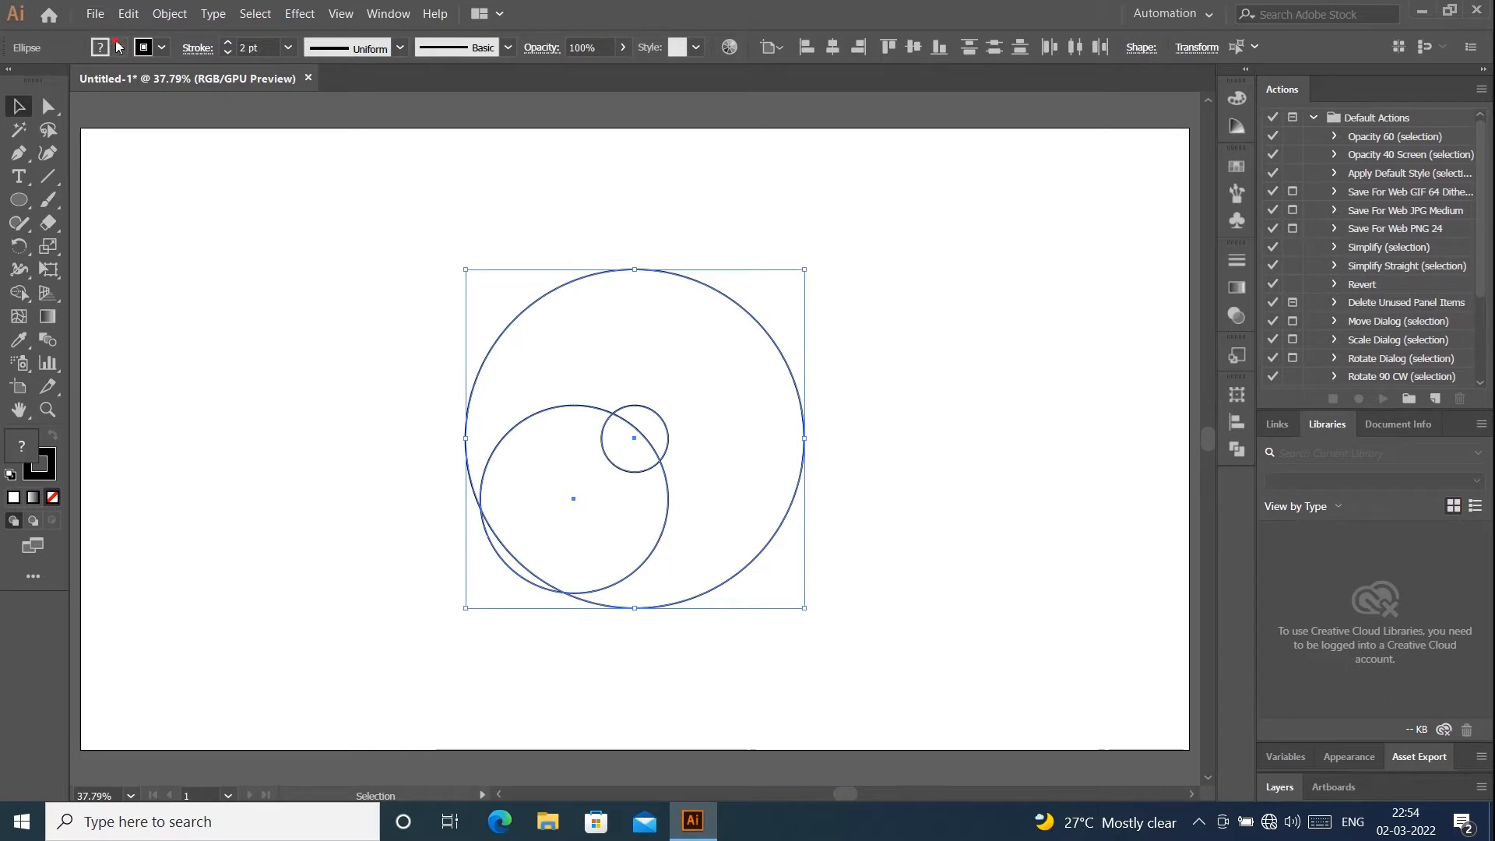
pyautogui.click(120, 46)
pyautogui.click(14, 83)
pyautogui.click(247, 203)
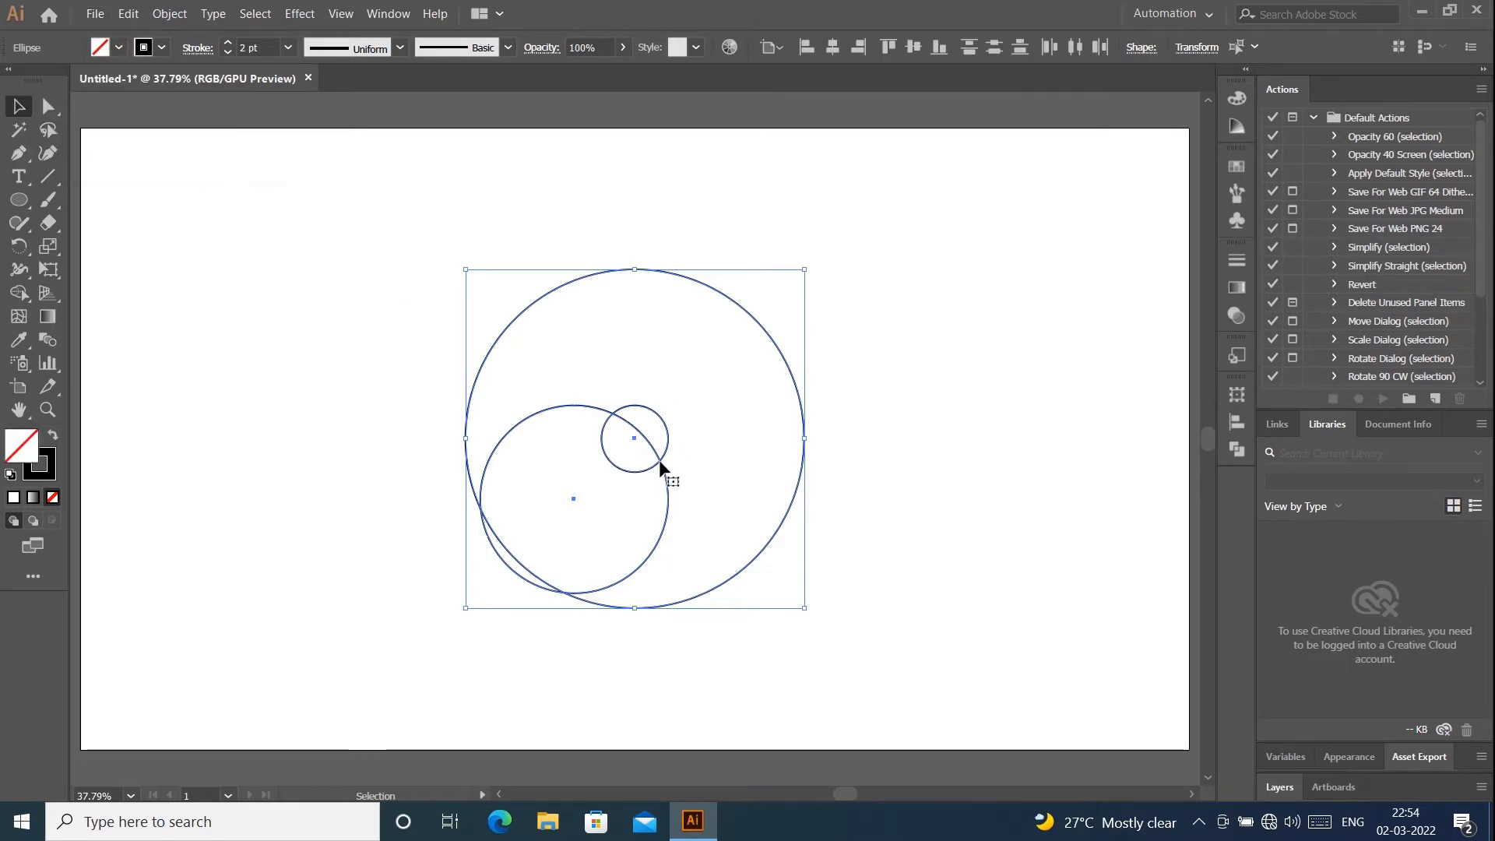
pyautogui.click(967, 293)
# - Enlarge and reposition the medium circle between the small circle's upper-right edge and the large circle's lower-left edge
pyautogui.click(667, 483)
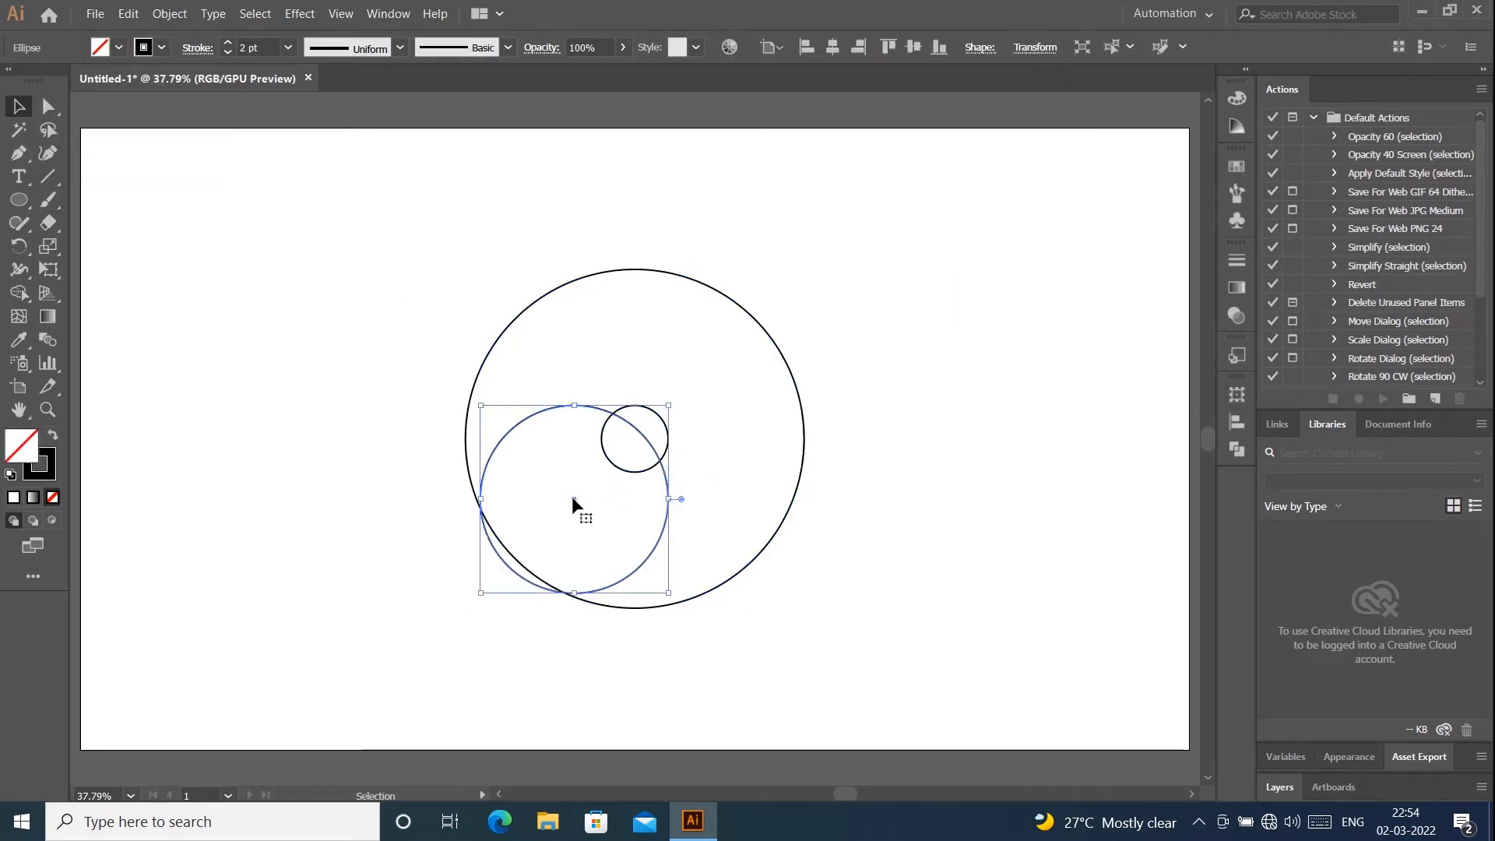
pyautogui.moveTo(571, 497); pyautogui.dragTo(590, 479)
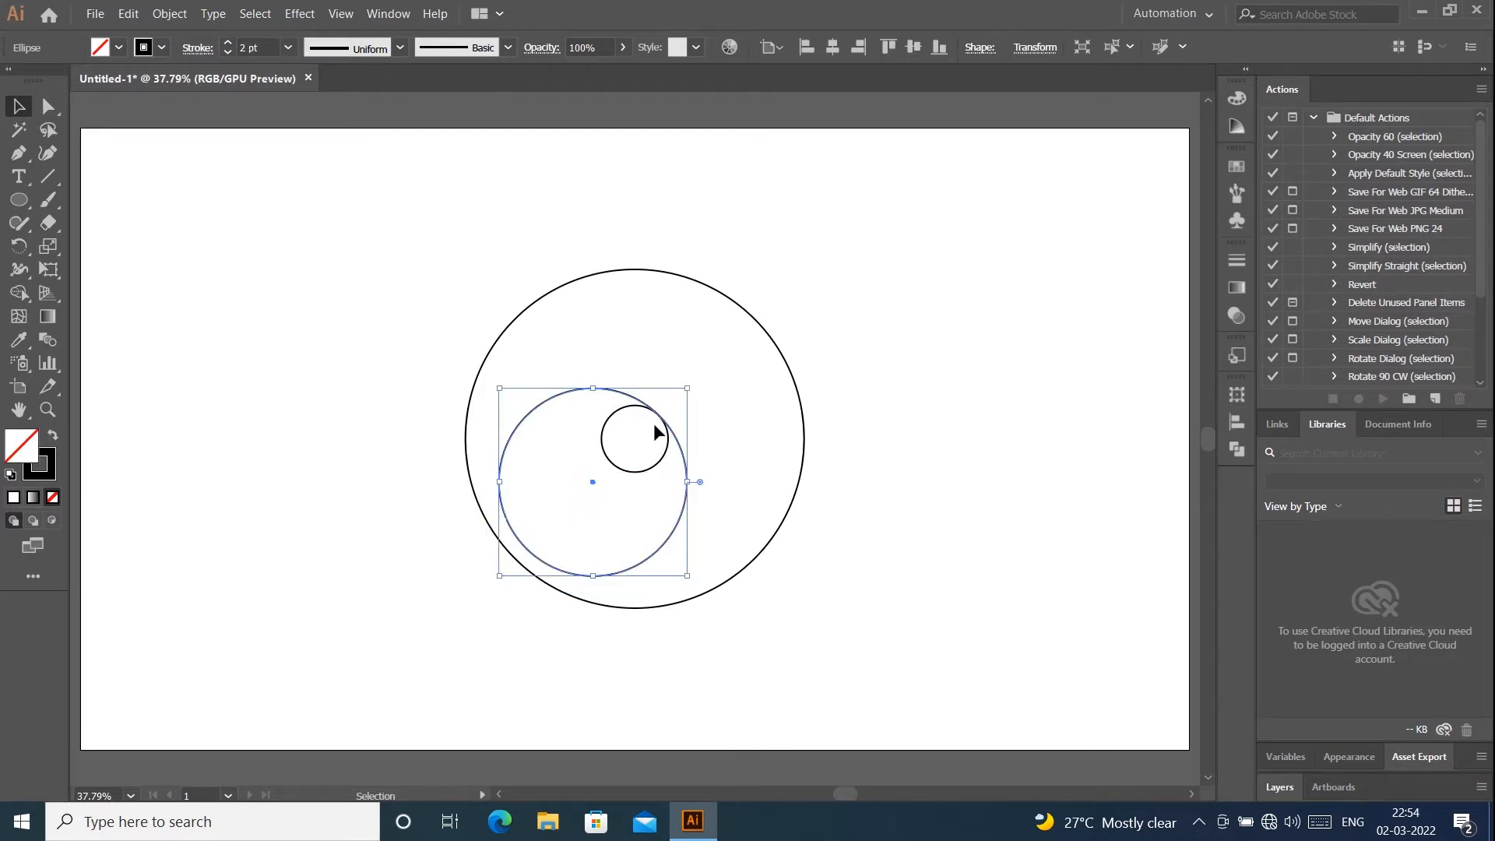
pyautogui.scroll(6, 659, 422)
pyautogui.scroll(-6, 659, 422)
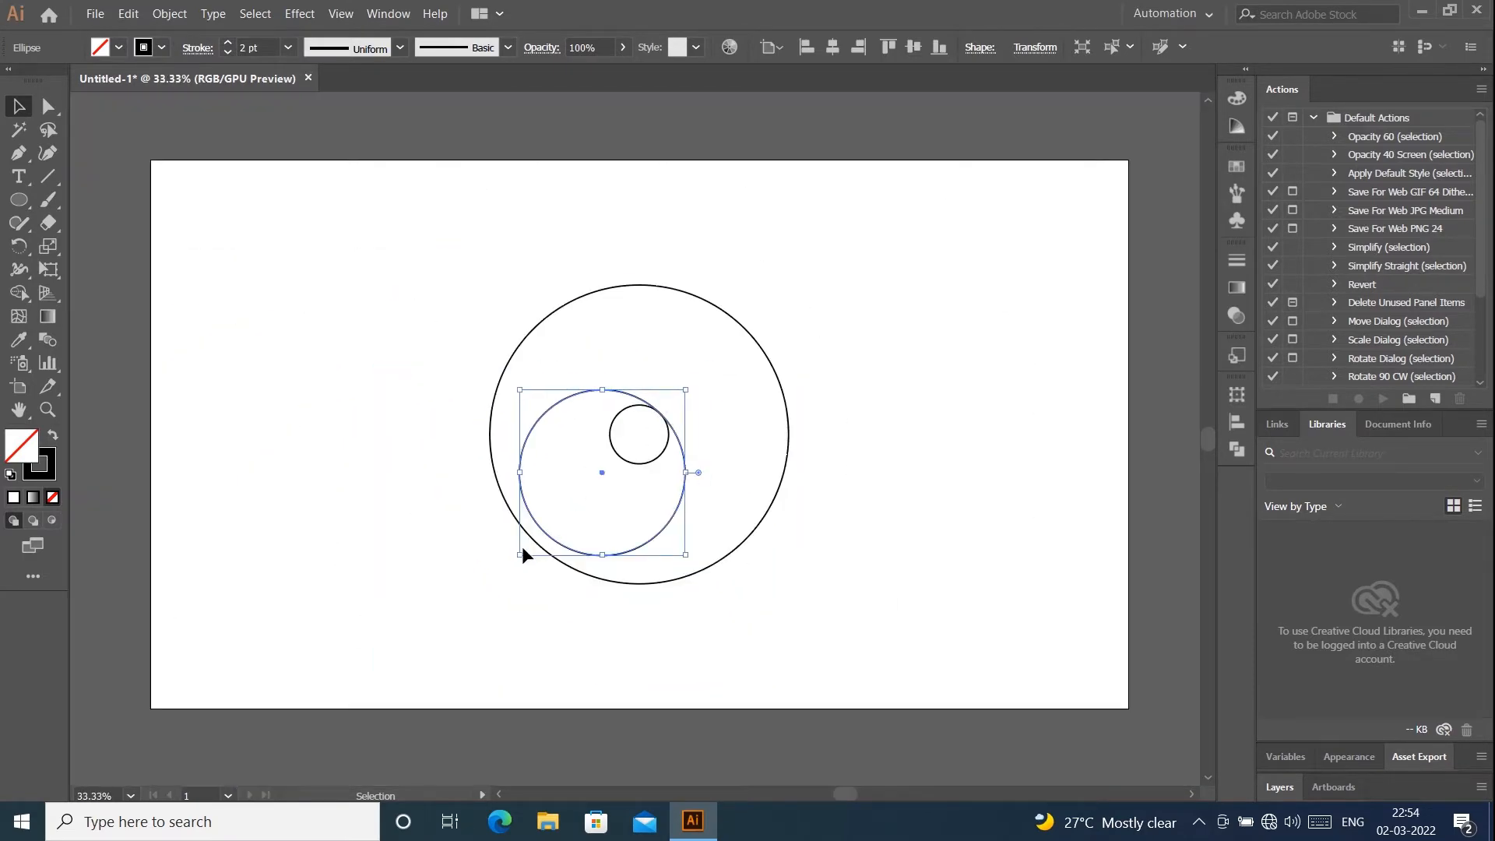
pyautogui.moveTo(520, 552); pyautogui.dragTo(486, 583)
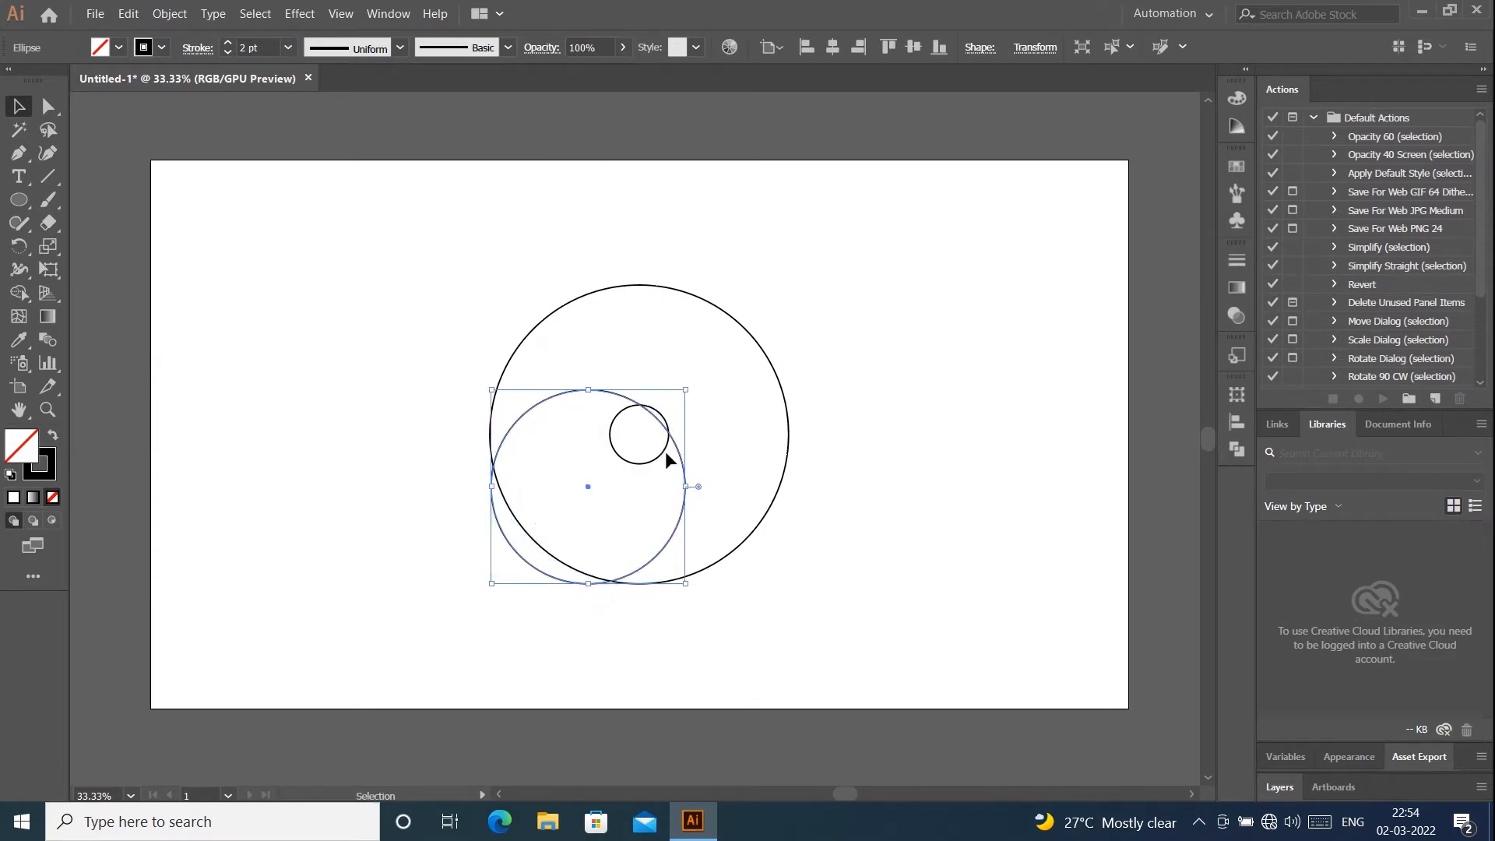
pyautogui.scroll(1, 683, 383)
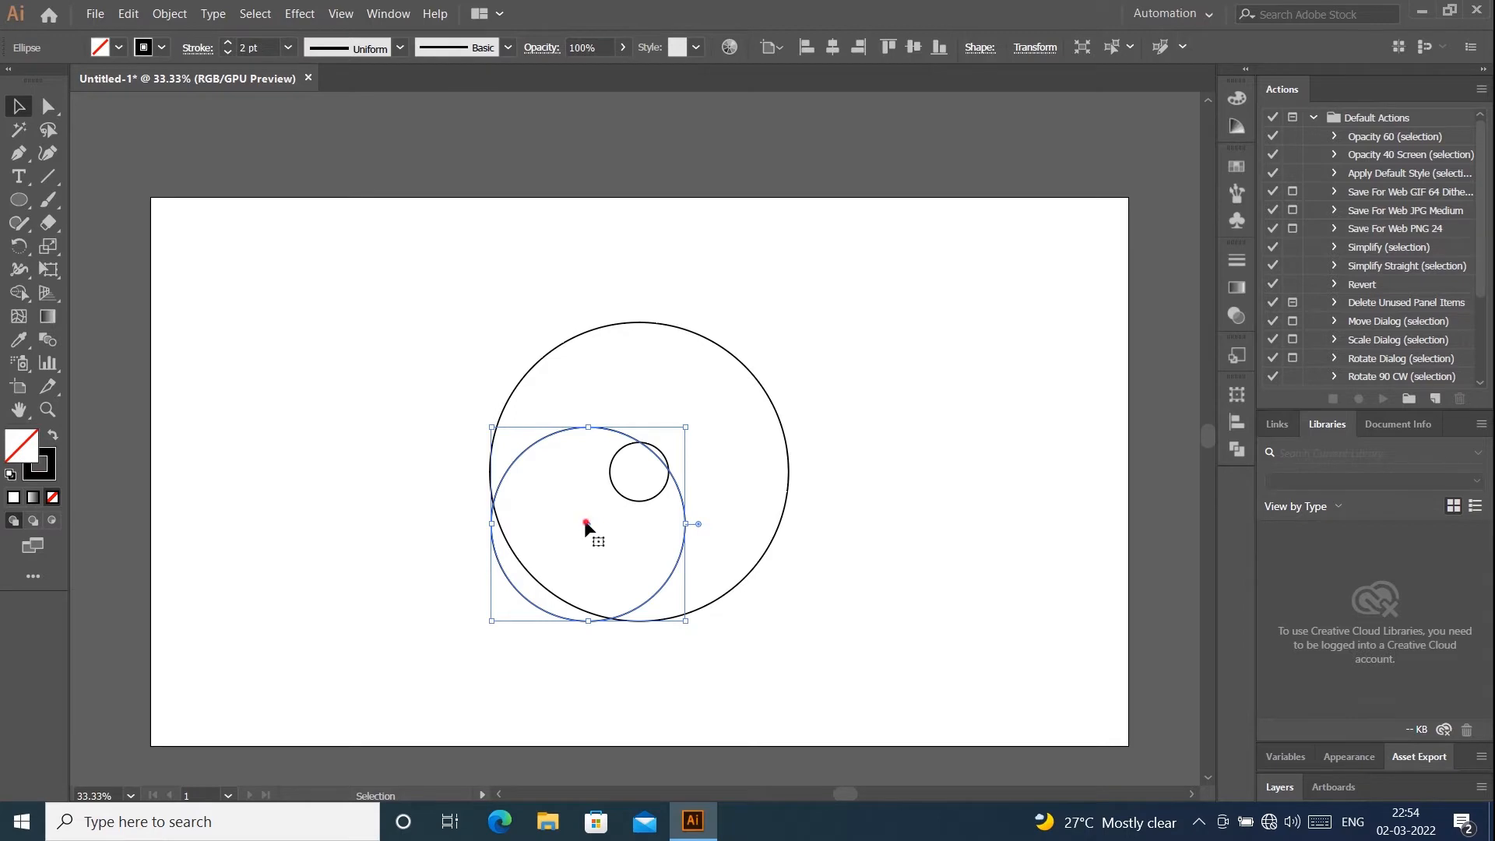
pyautogui.moveTo(585, 521); pyautogui.dragTo(594, 518)
pyautogui.click(890, 394)
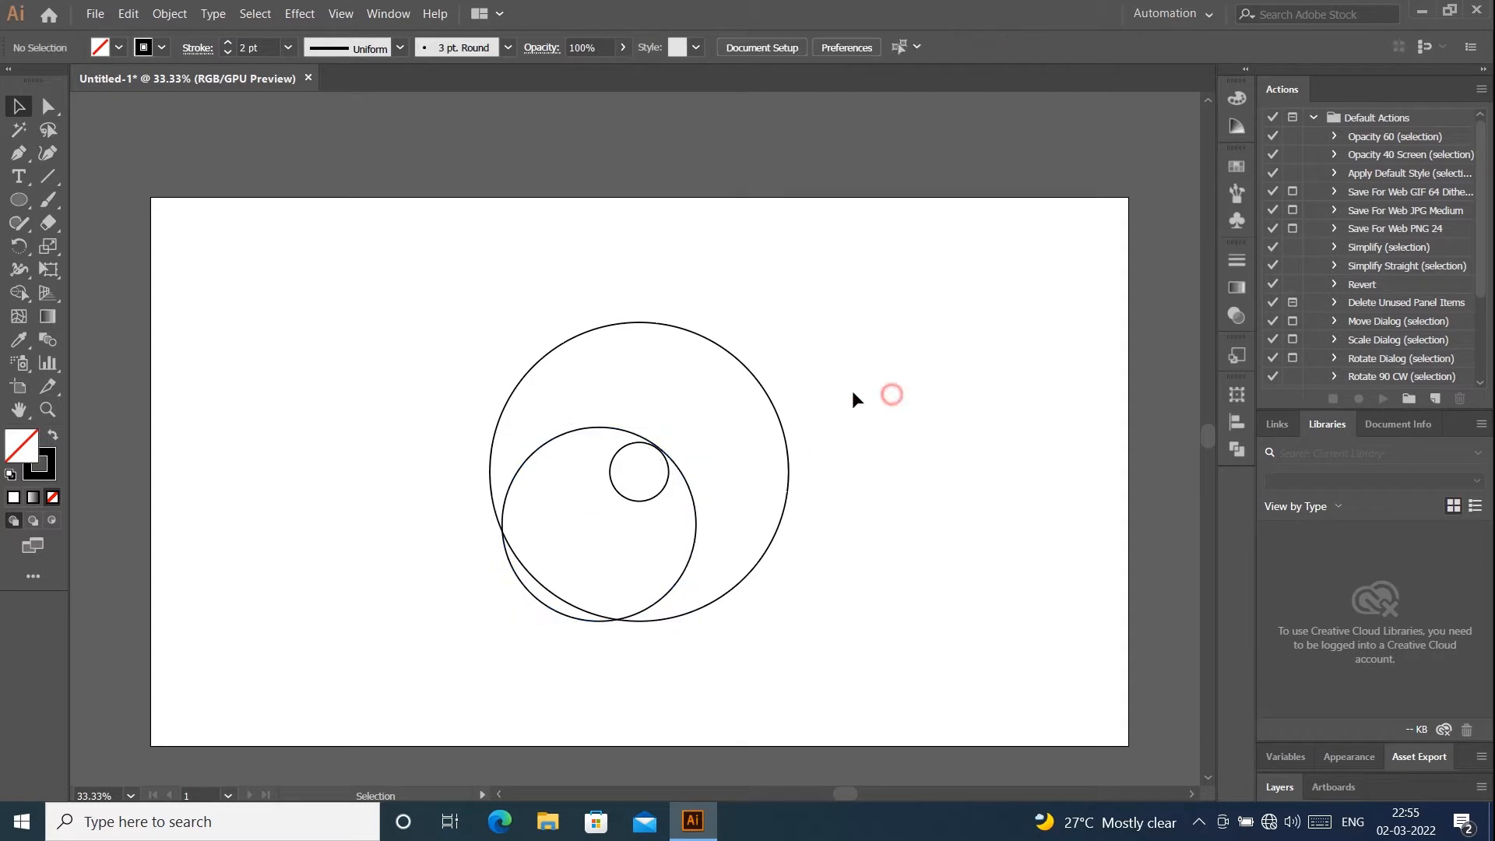
# - Nudge the medium circle slightly down so its stroke meets the small circle's upper-right edge
pyautogui.scroll(5, 655, 437)
pyautogui.click(672, 469)
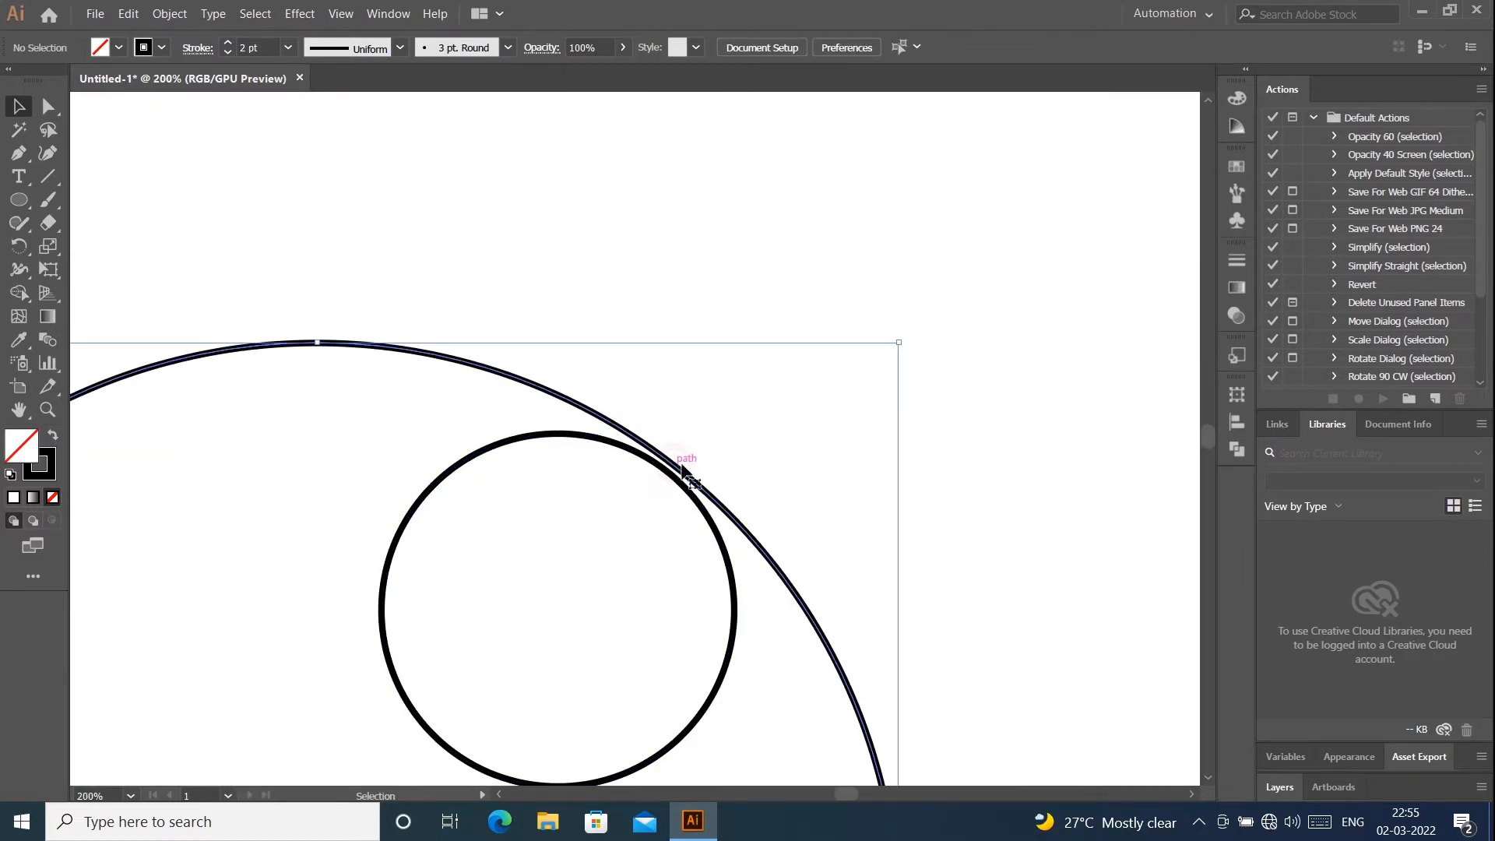
pyautogui.press('Down')
pyautogui.press('Down')
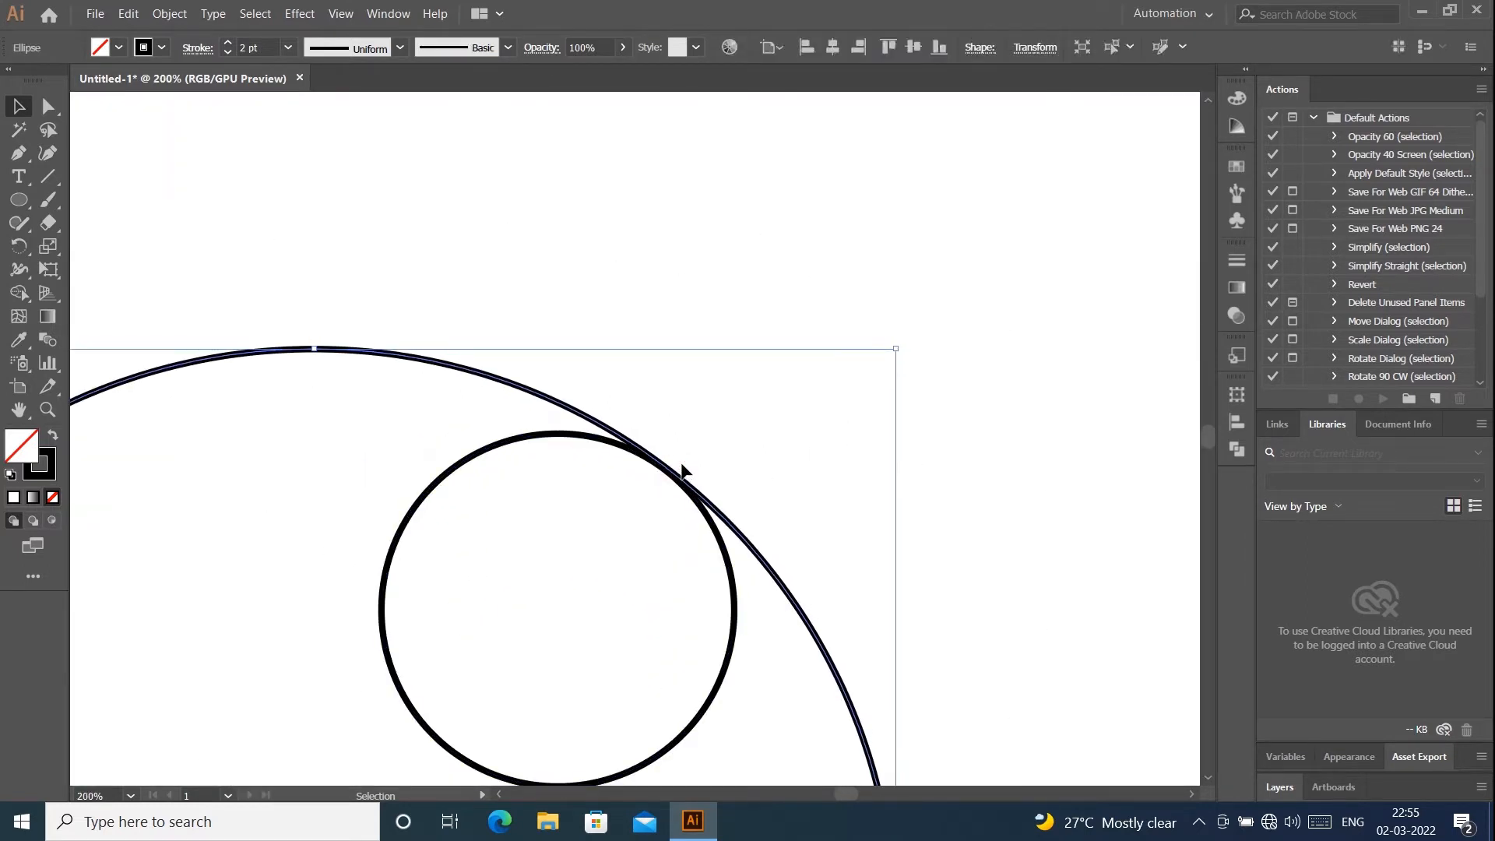
pyautogui.scroll(-5, 661, 386)
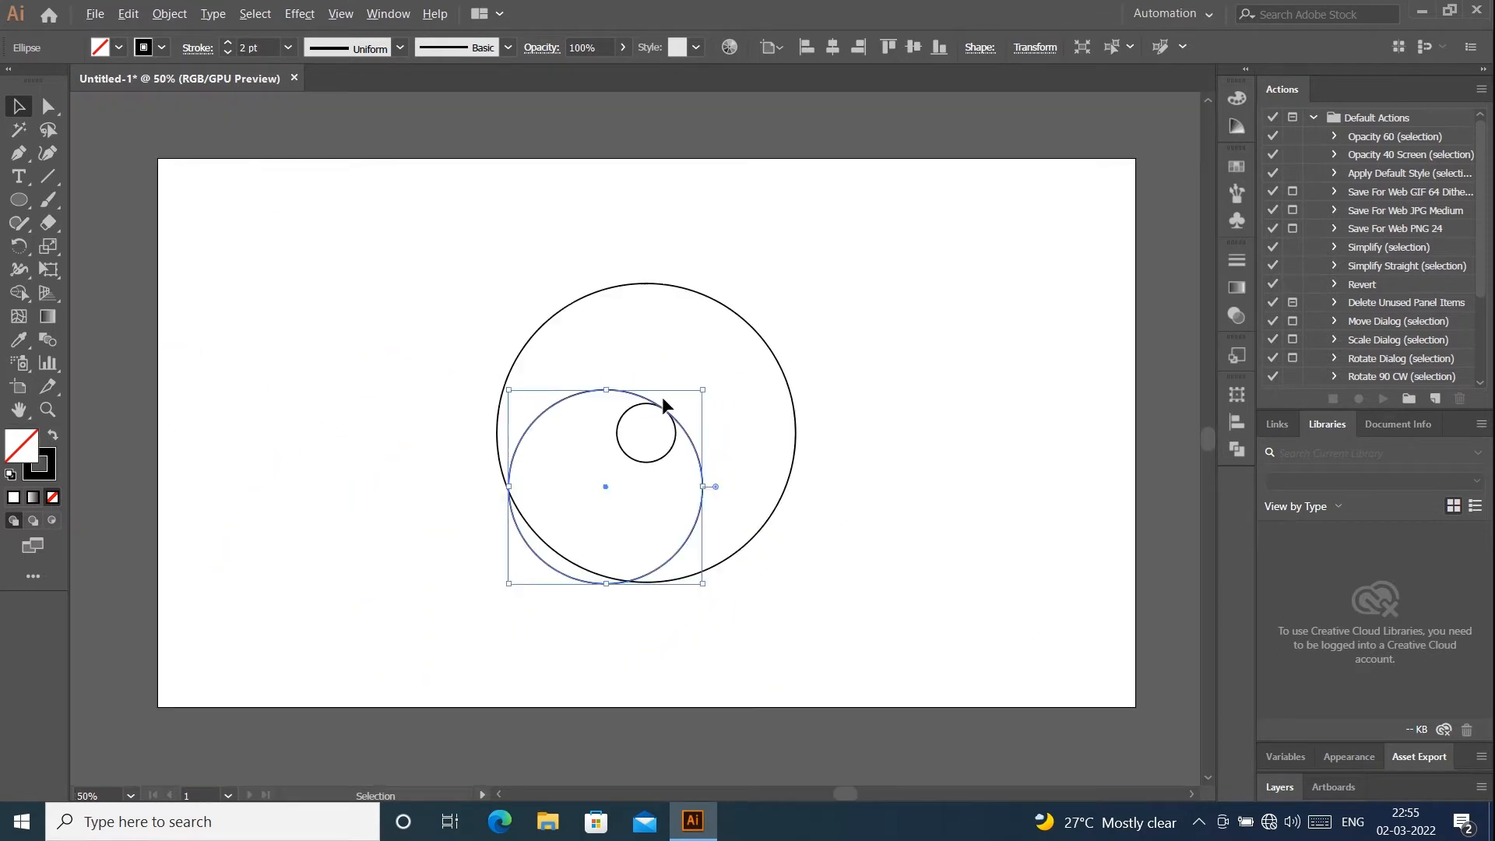
pyautogui.click(922, 319)
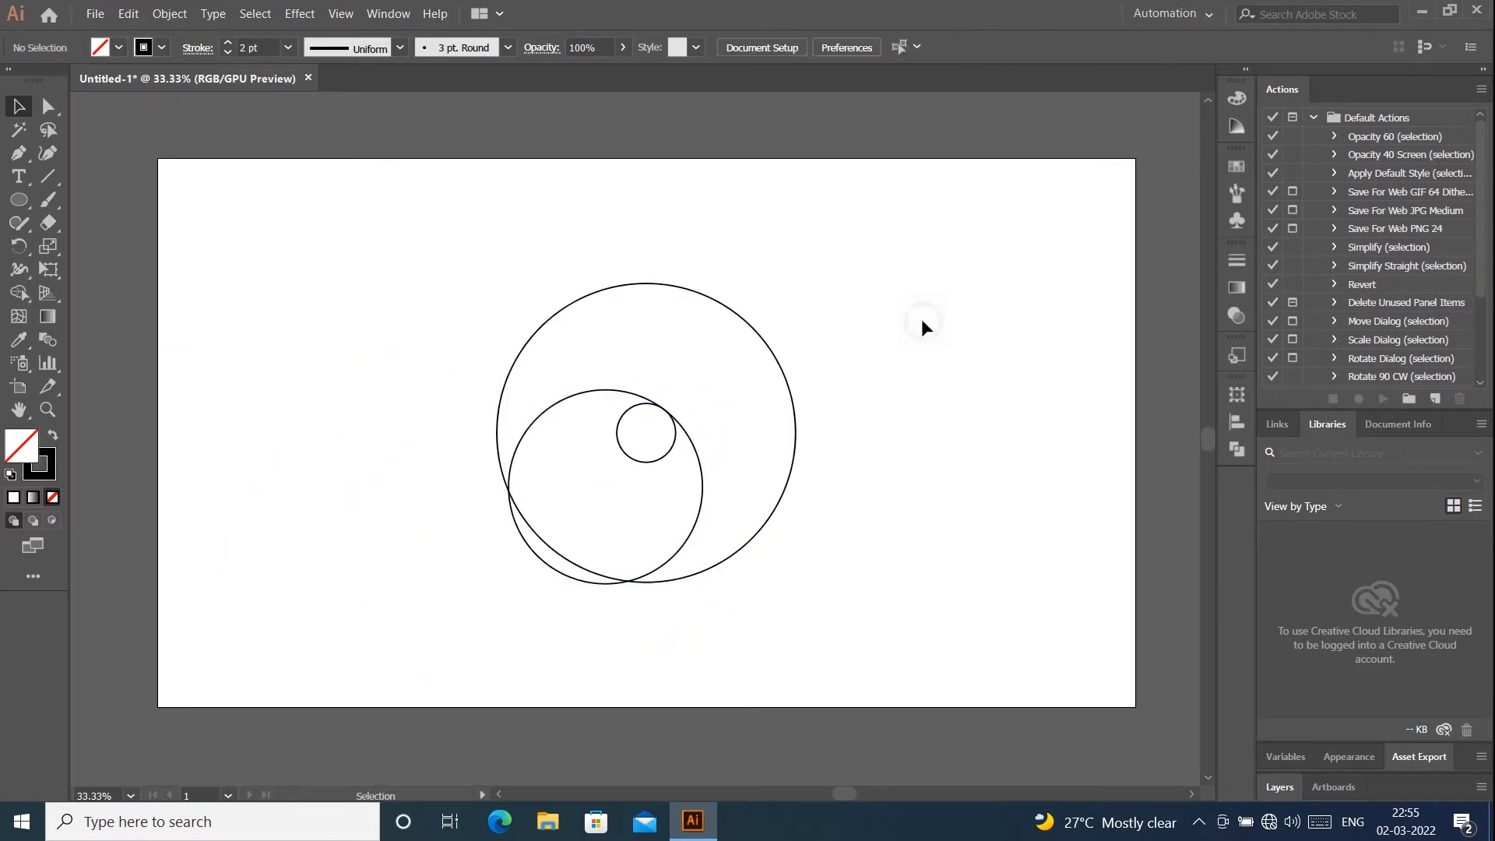
# - Paste a copy of the medium circle in front and move it right, to the large circle's right edge
pyautogui.click(699, 513)
pyautogui.click(127, 14)
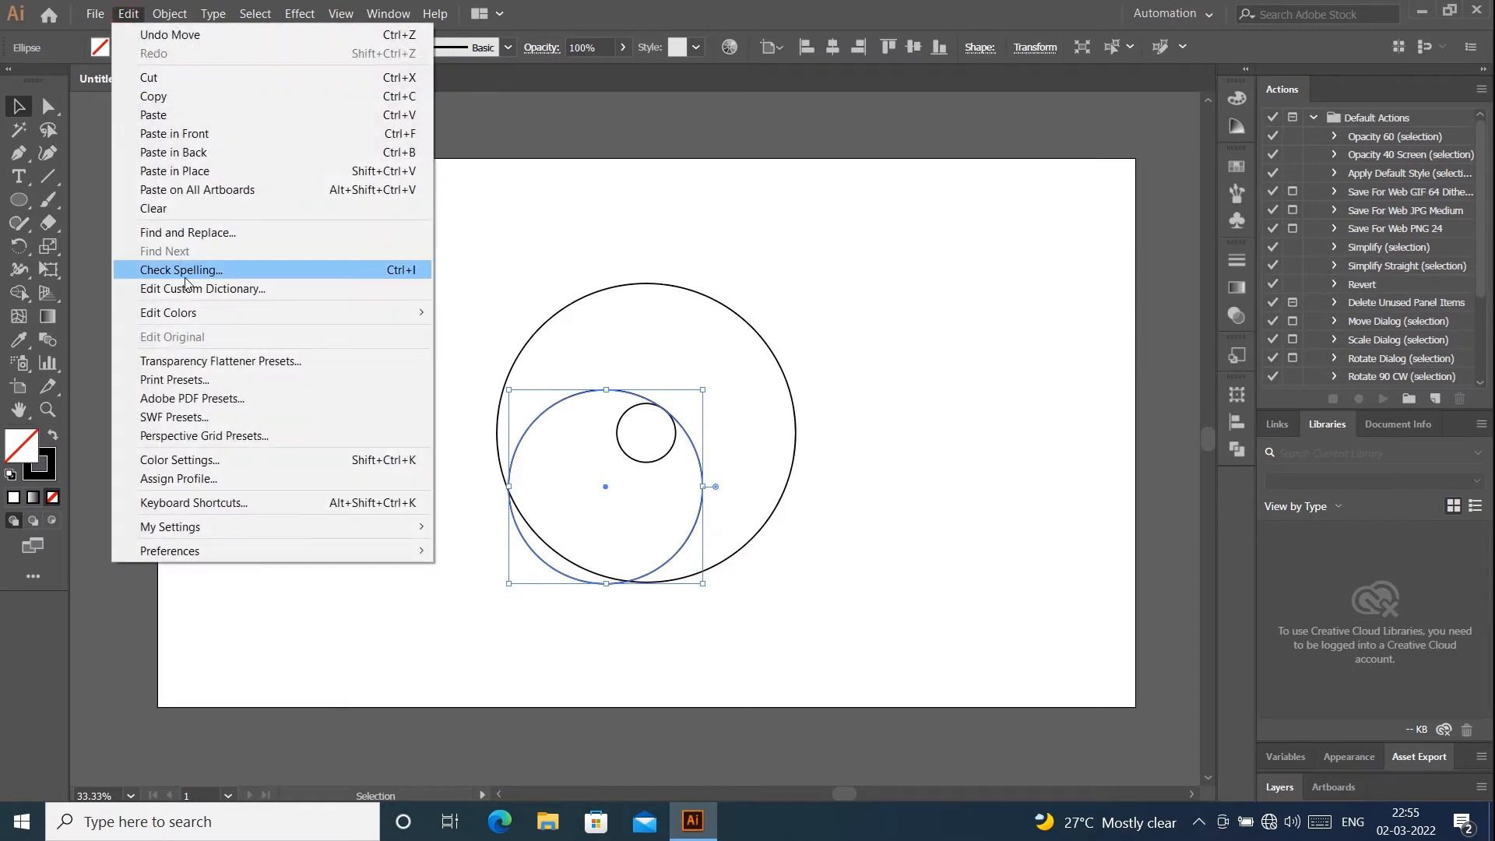
pyautogui.click(154, 96)
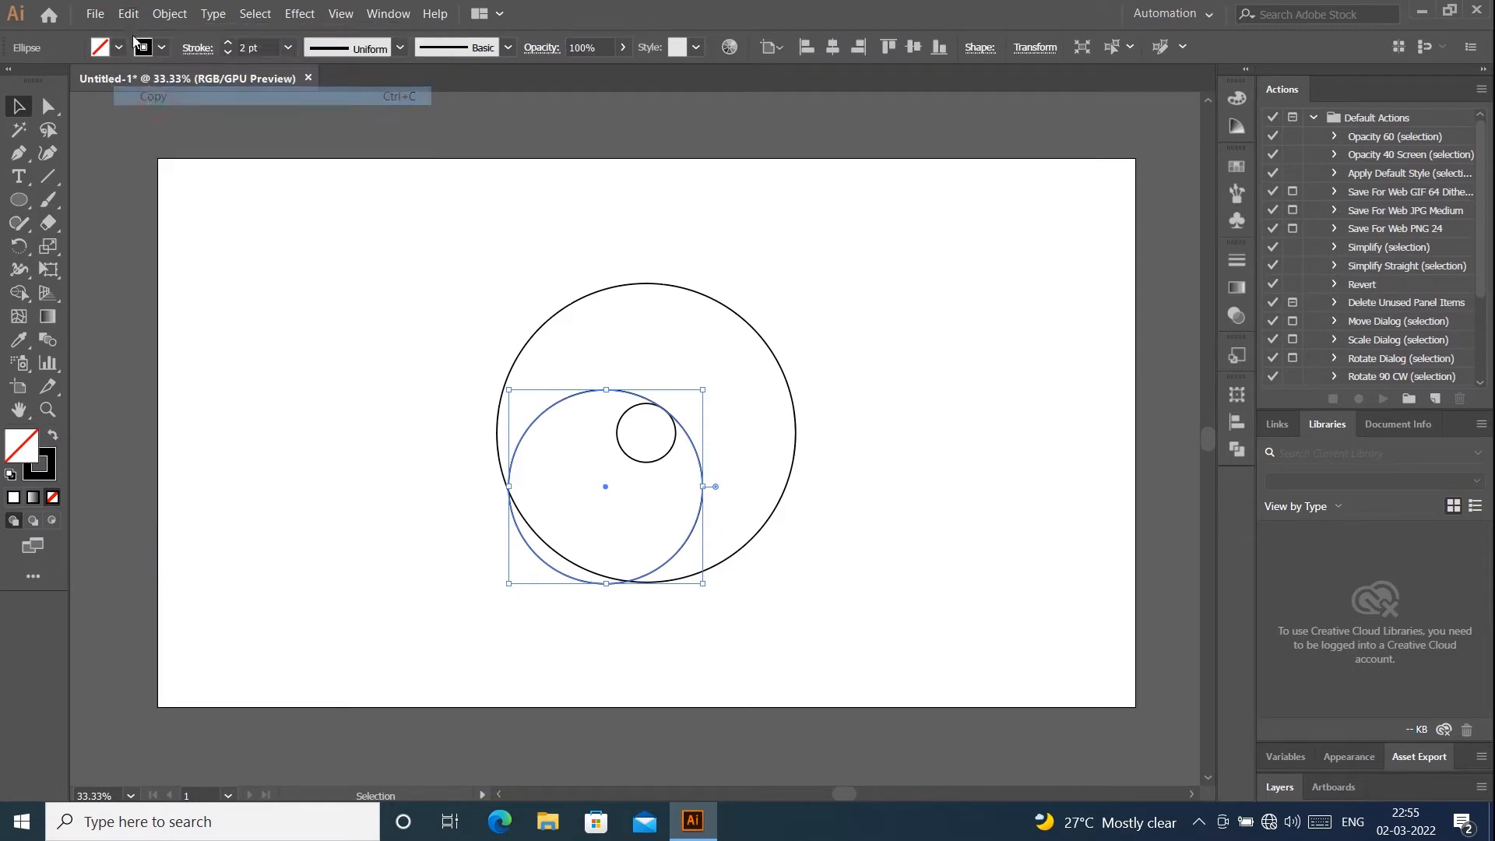
pyautogui.click(127, 14)
pyautogui.click(175, 133)
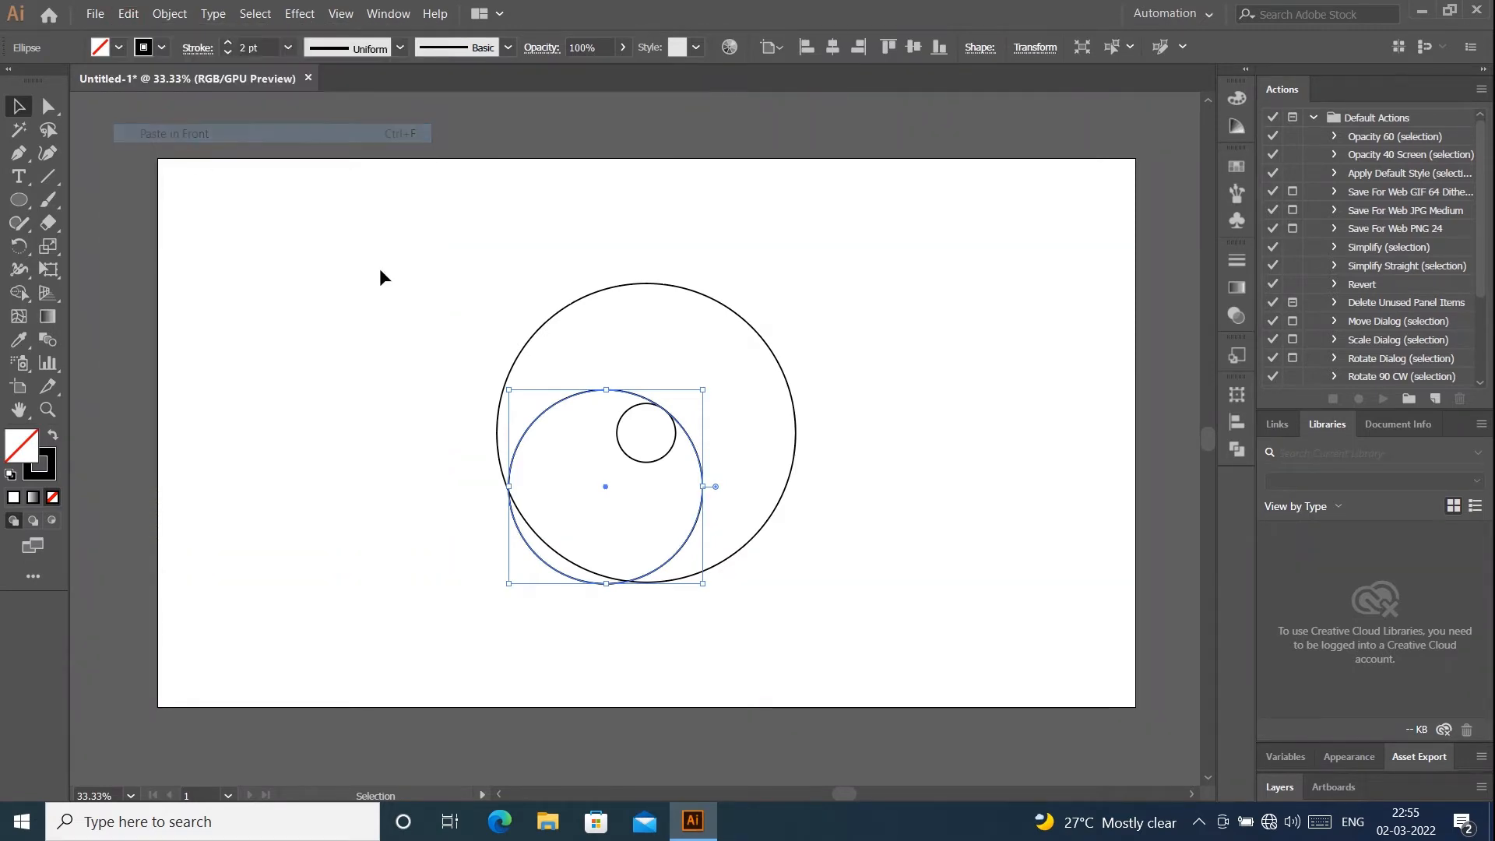
pyautogui.moveTo(603, 488); pyautogui.dragTo(695, 475)
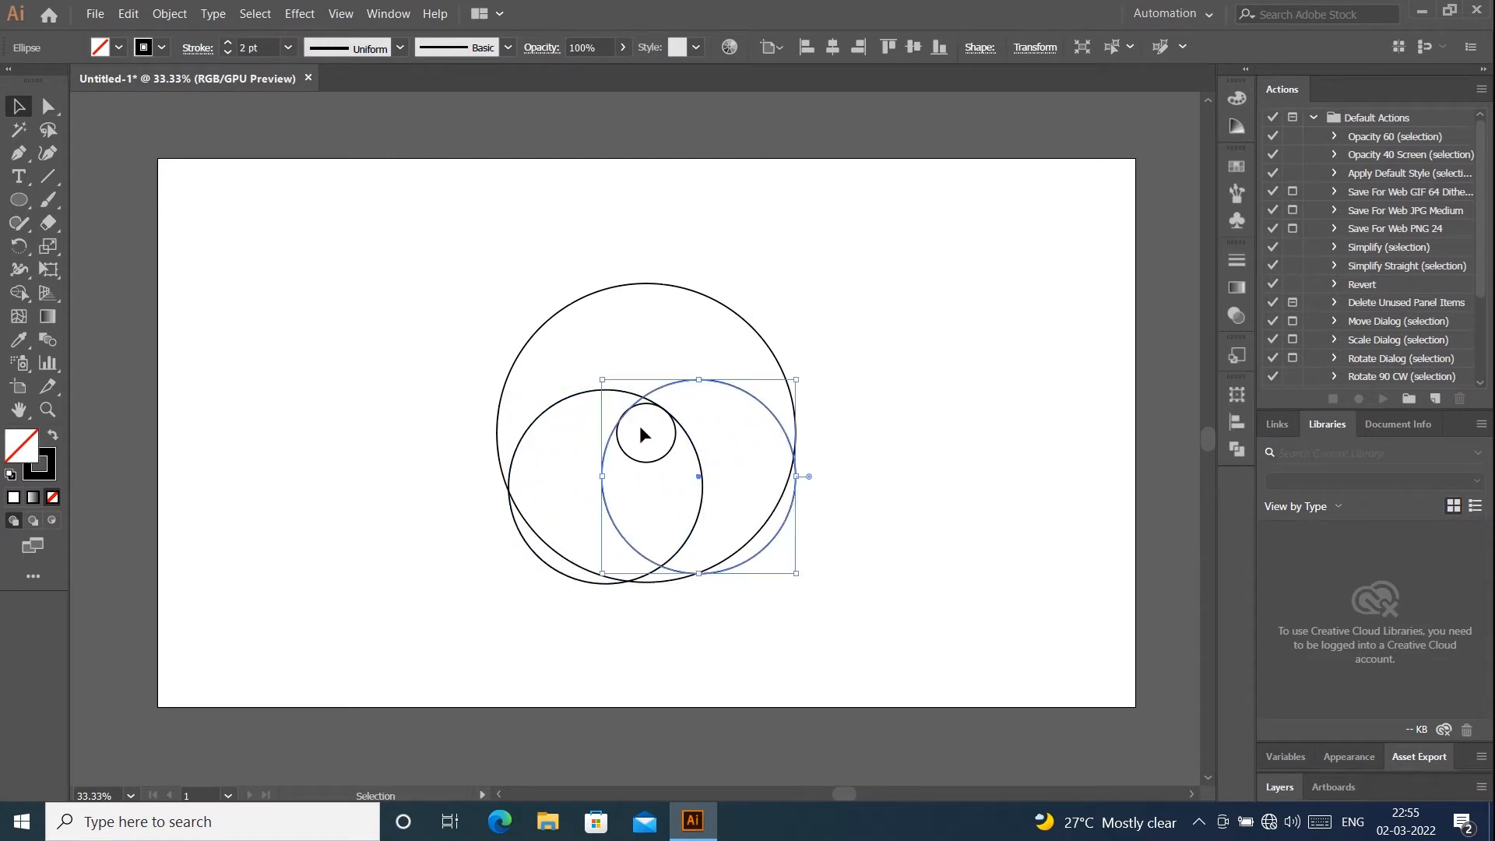
# - Fine-tune the copied medium circle's position so its stroke meets the small circle's upper-left edge
pyautogui.scroll(5, 639, 425)
pyautogui.scroll(2, 614, 404)
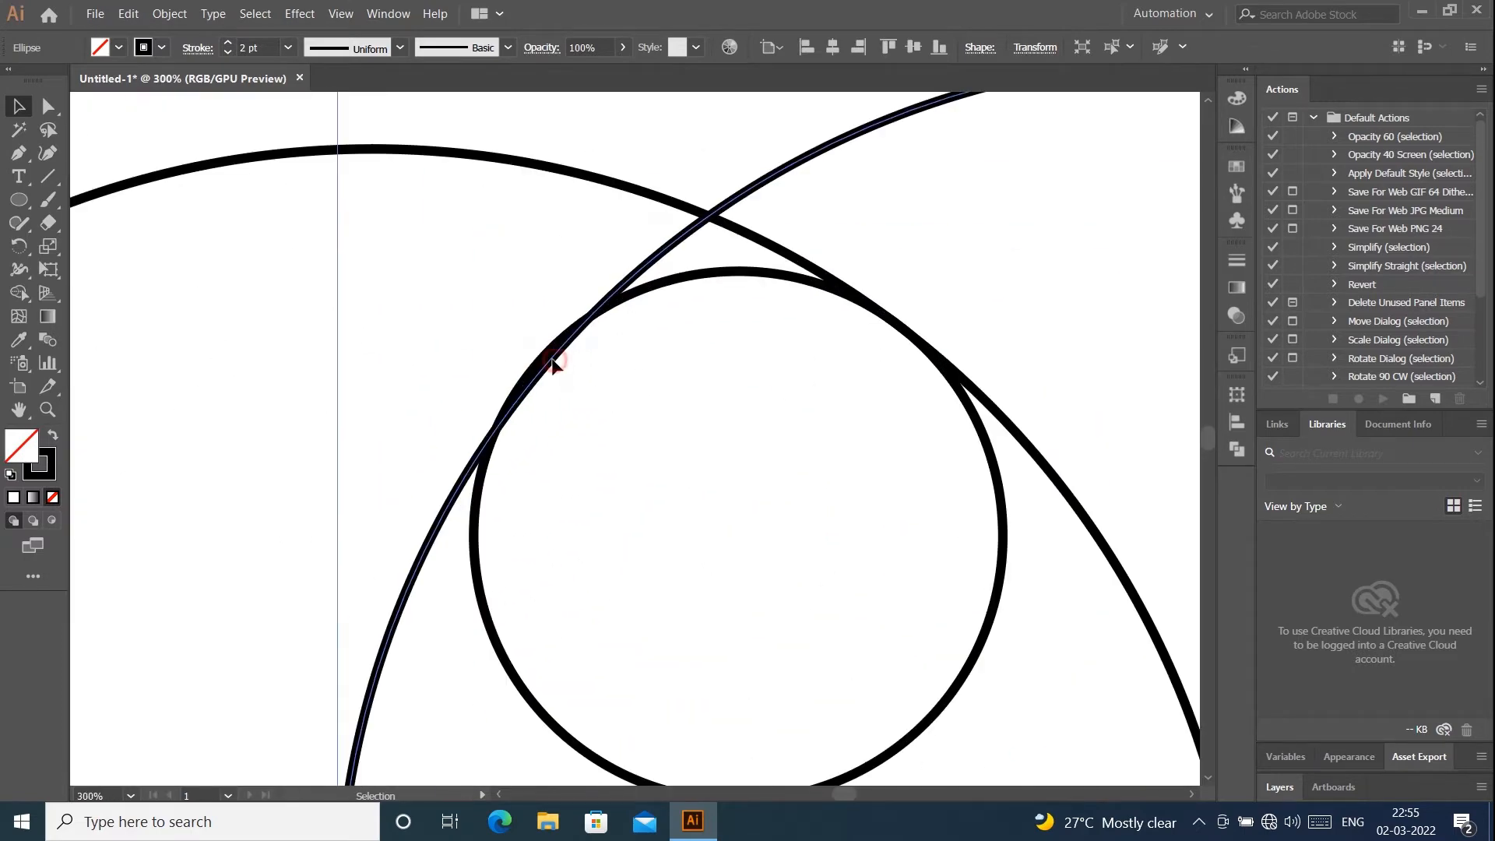
pyautogui.moveTo(552, 362); pyautogui.dragTo(549, 362)
pyautogui.hotkey('ctrl', 'shift', 'a')
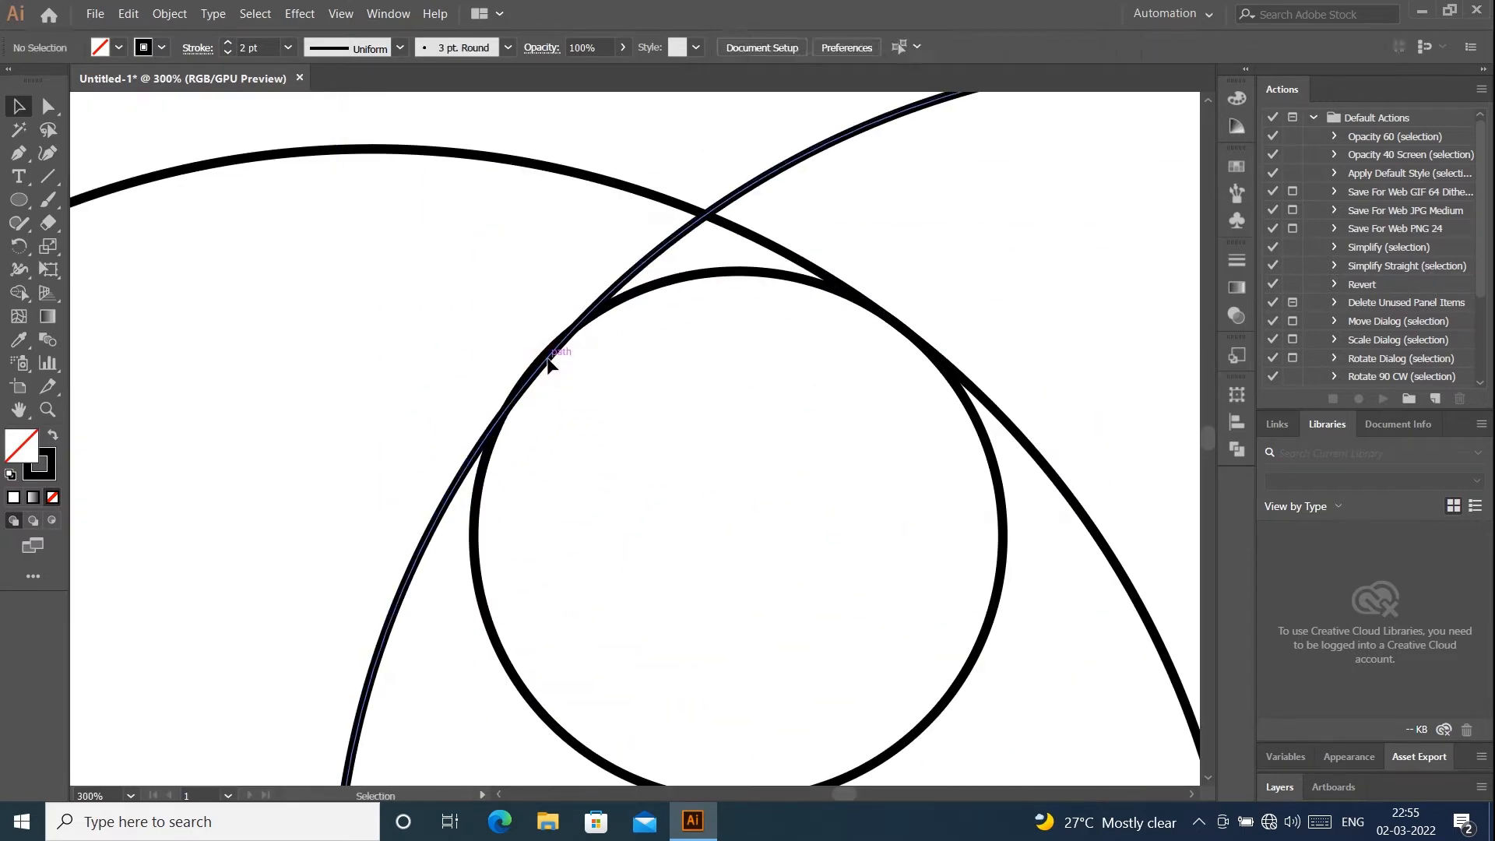
pyautogui.click(547, 360)
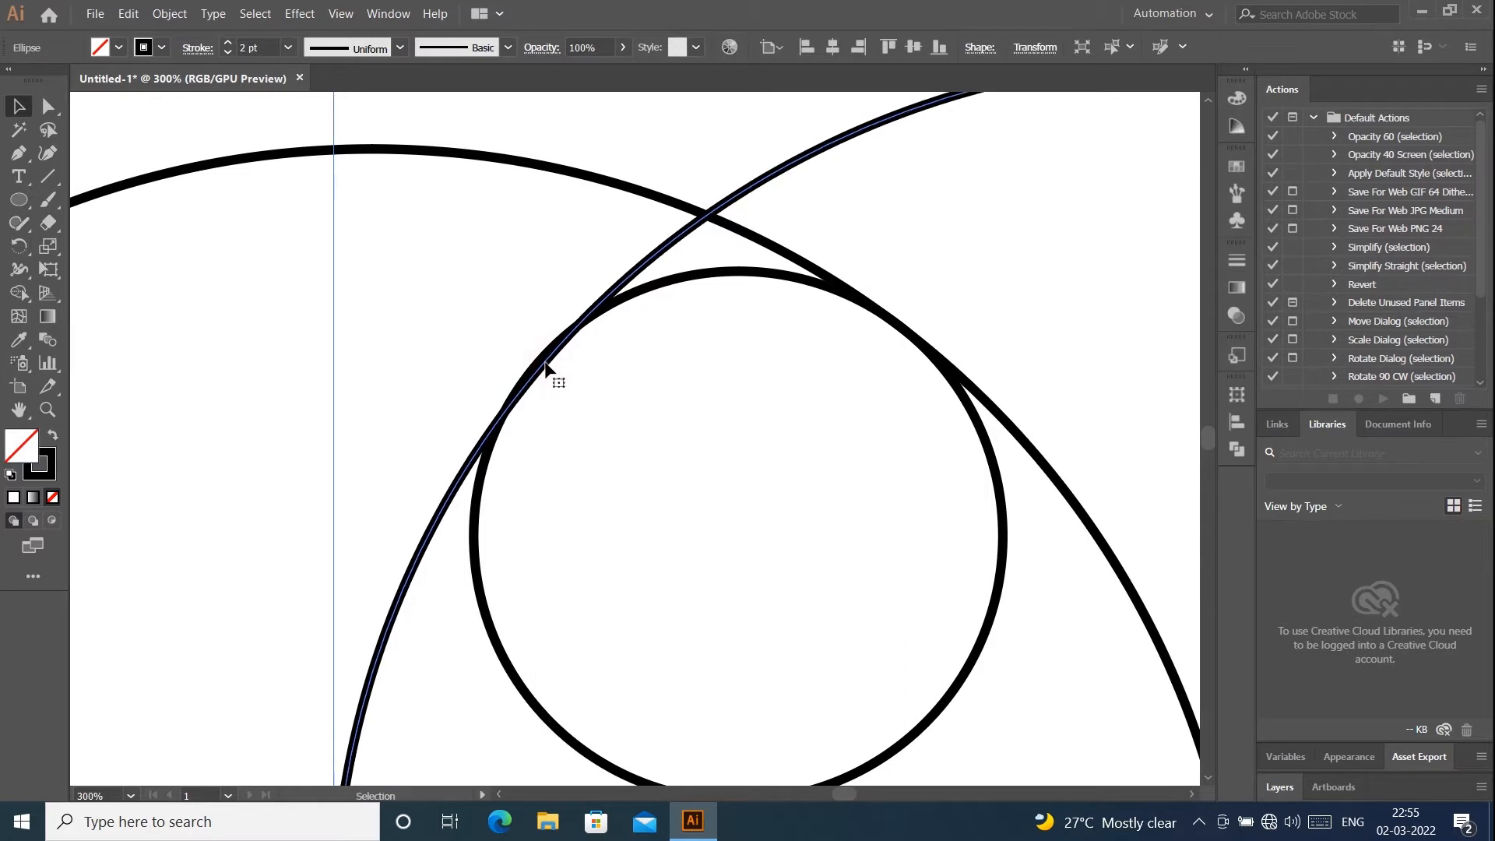
pyautogui.press('Up')
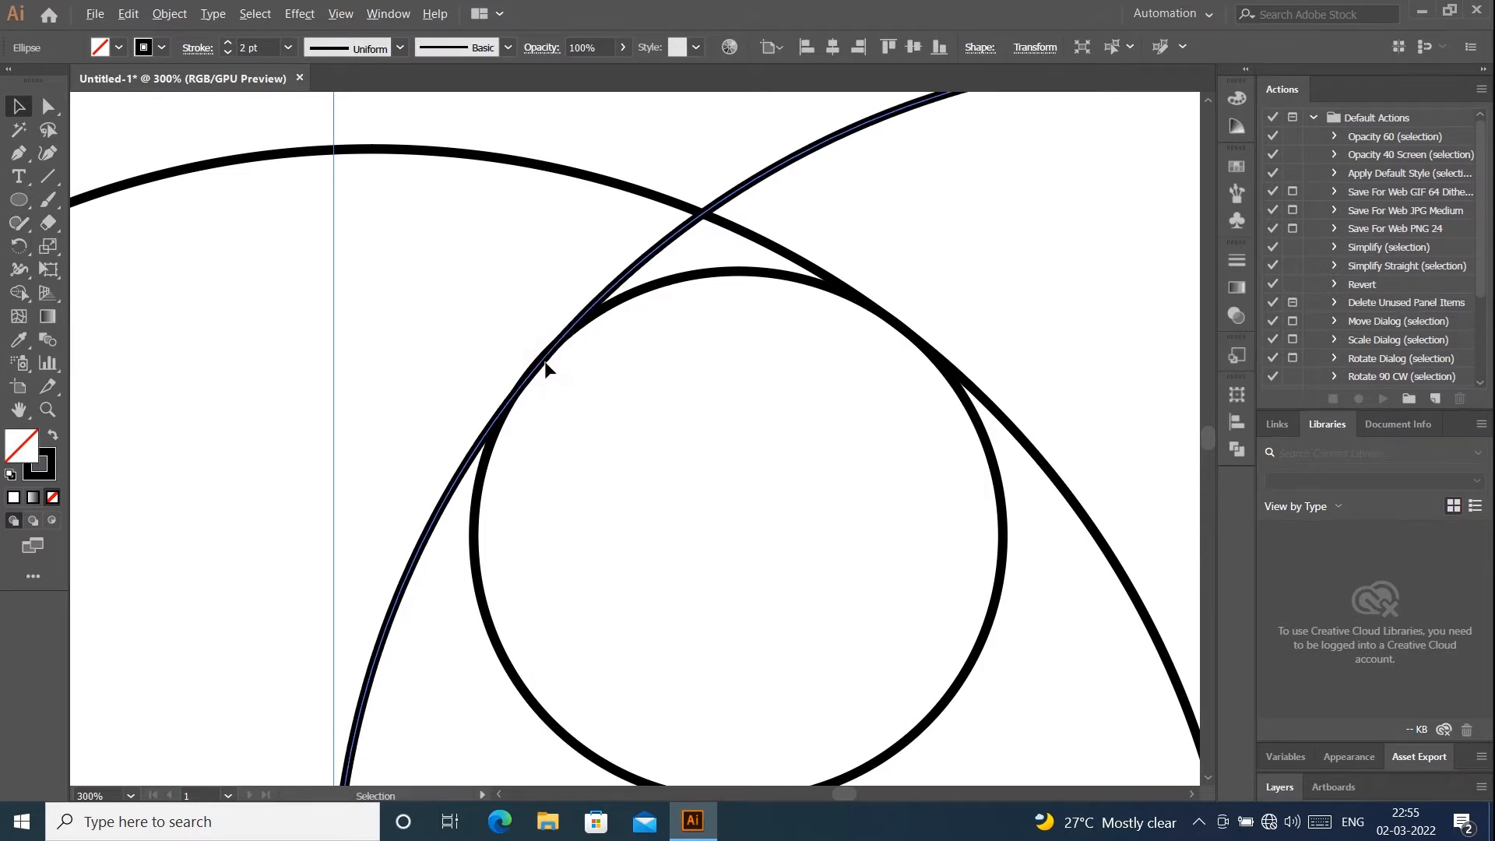
pyautogui.scroll(-4, 544, 368)
pyautogui.click(1019, 441)
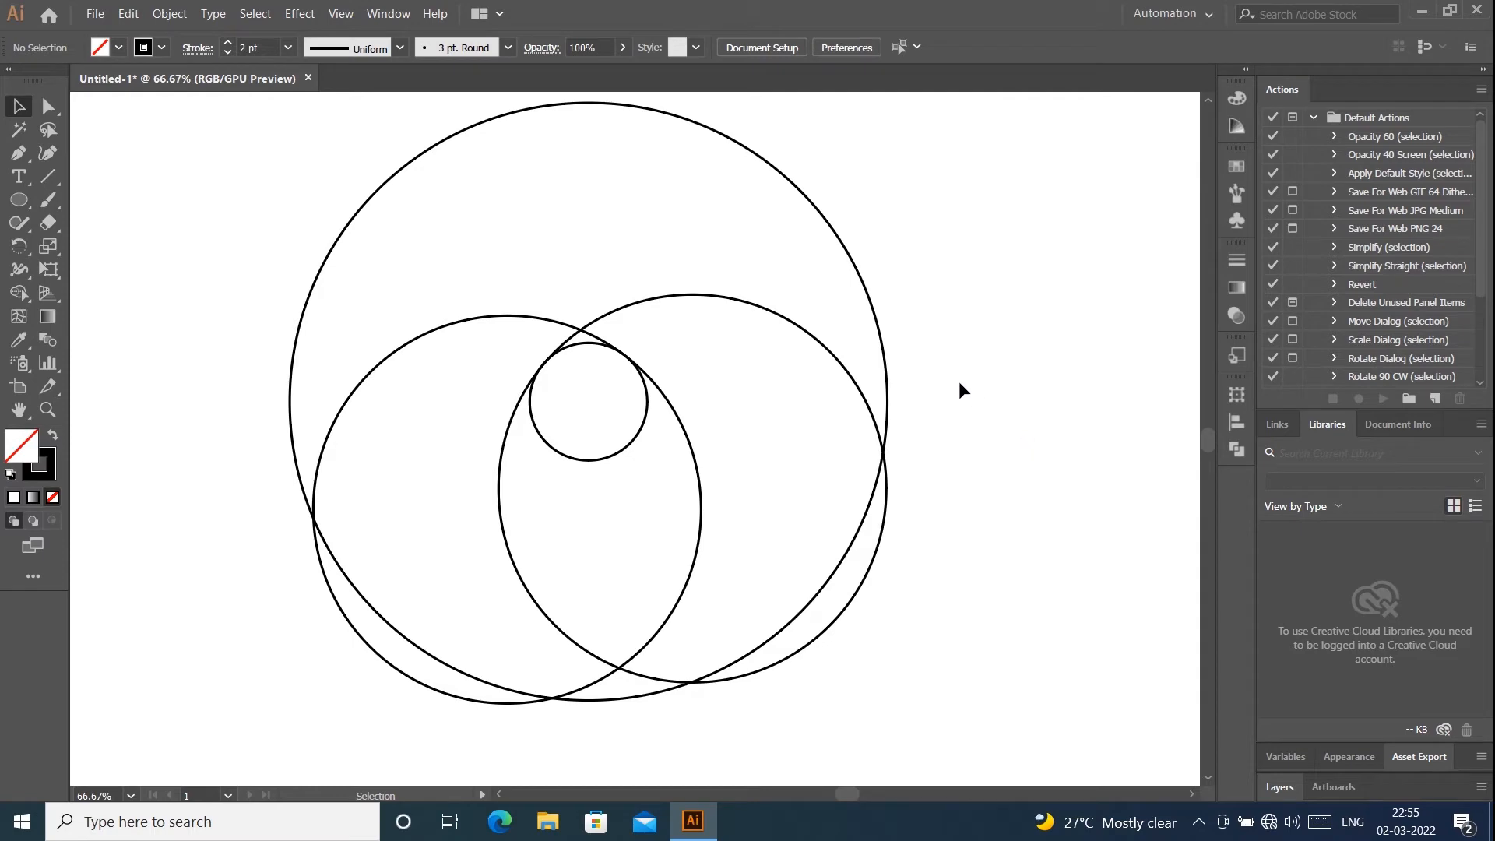
# - Paste a copy of the right-hand medium circle in front and move it up and right until it meets the small circle's left edge
pyautogui.click(870, 418)
pyautogui.click(125, 17)
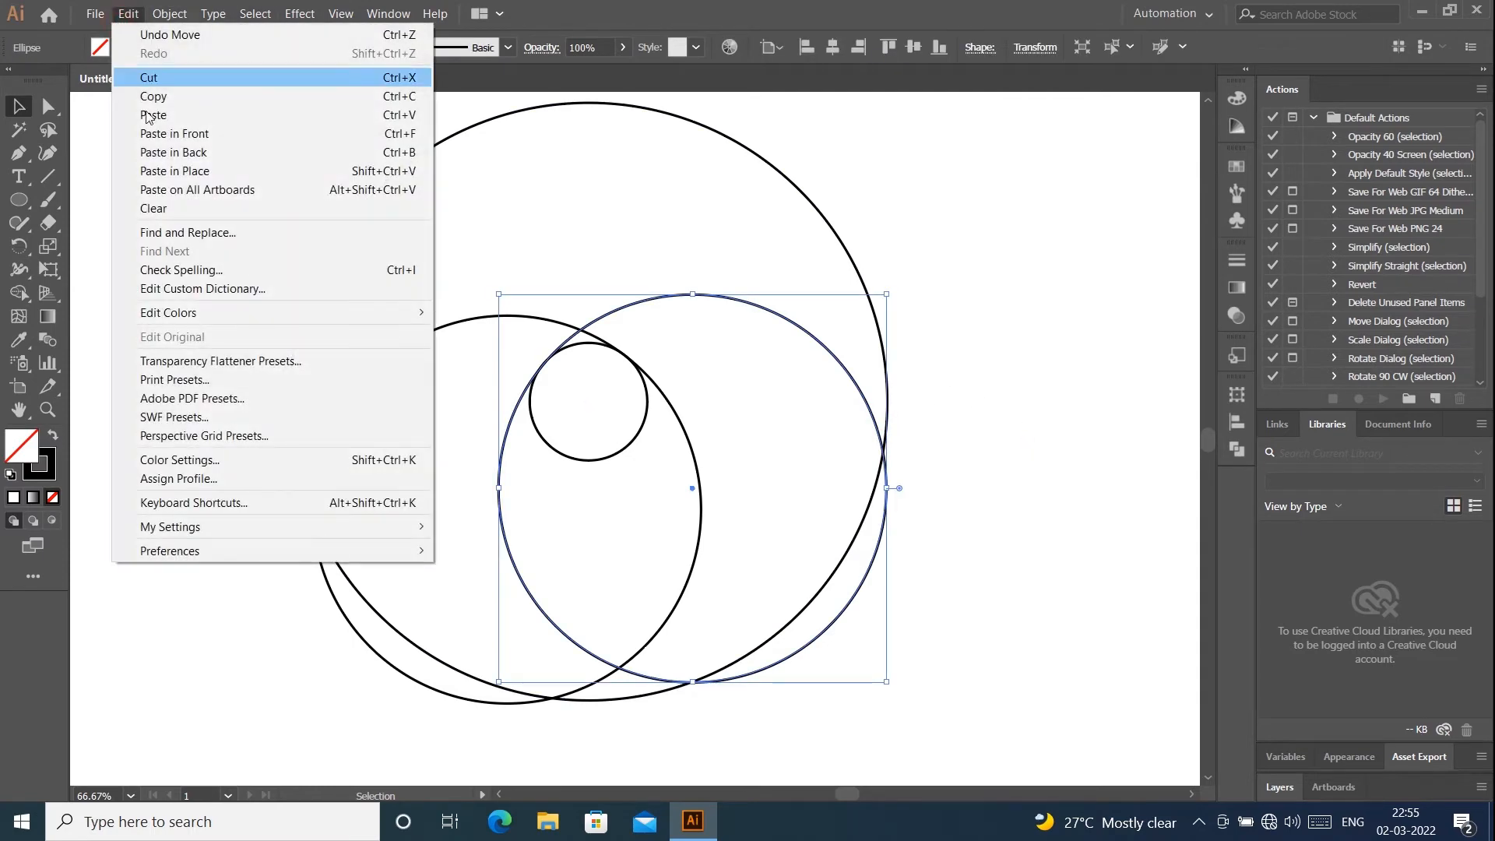
pyautogui.click(152, 98)
pyautogui.click(134, 15)
pyautogui.click(175, 133)
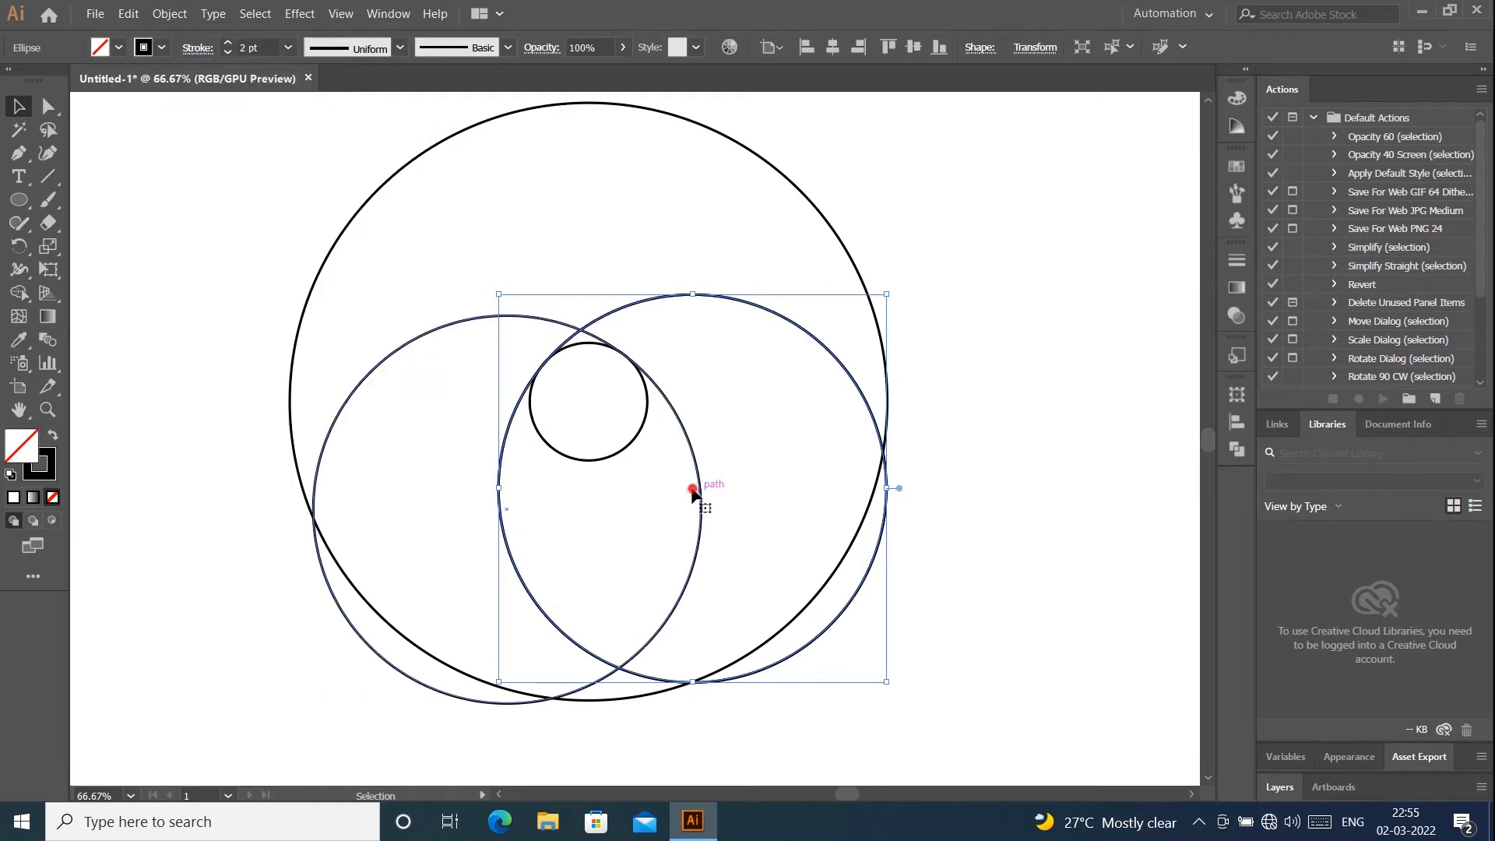
pyautogui.moveTo(692, 489); pyautogui.dragTo(717, 361)
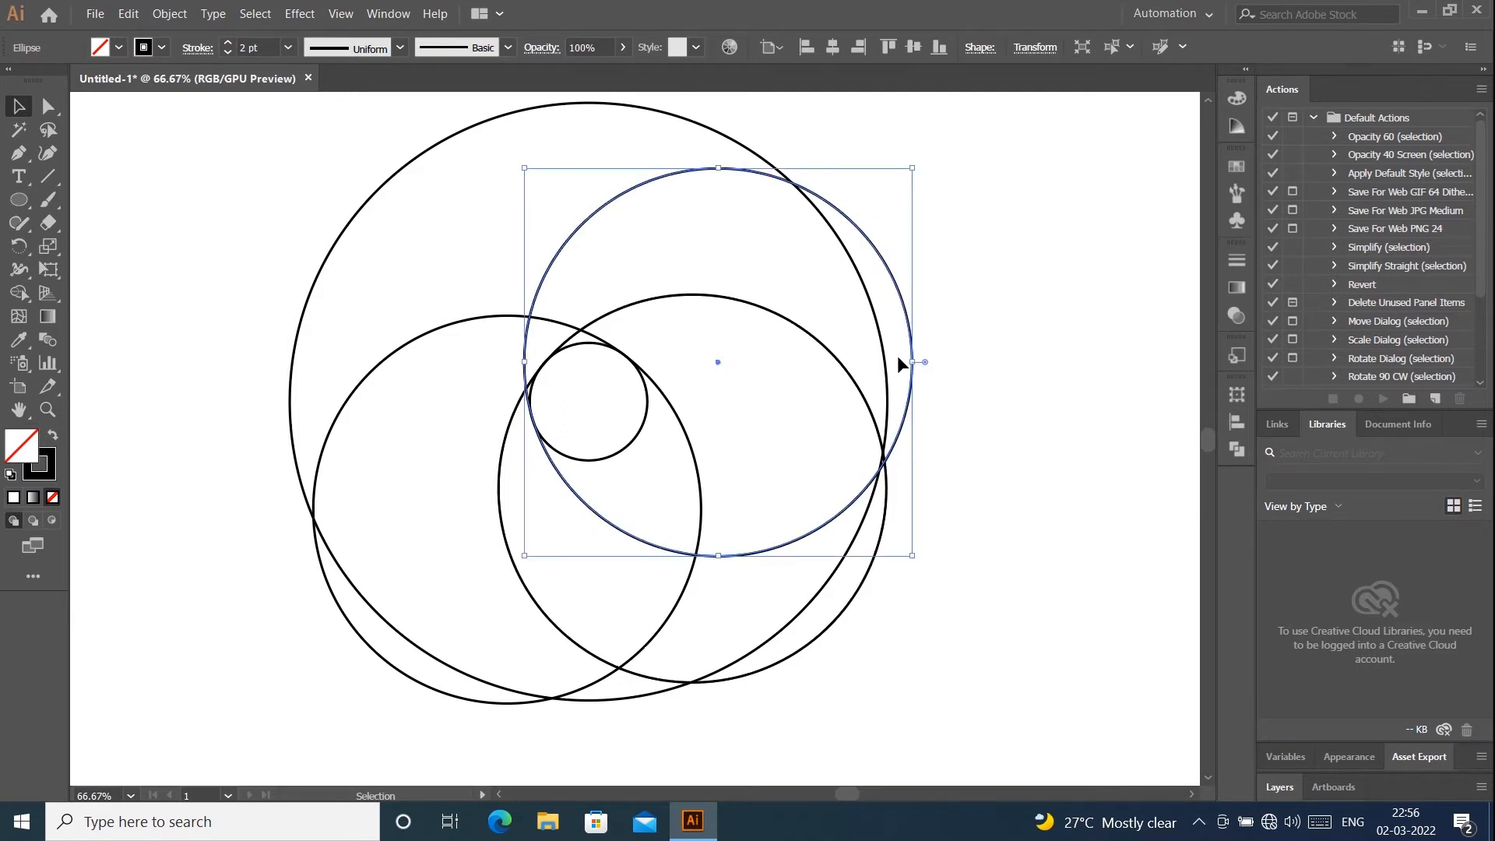
# - Paste another copy of that medium circle in front and move it further up and right, cutting across the small circle
pyautogui.click(129, 14)
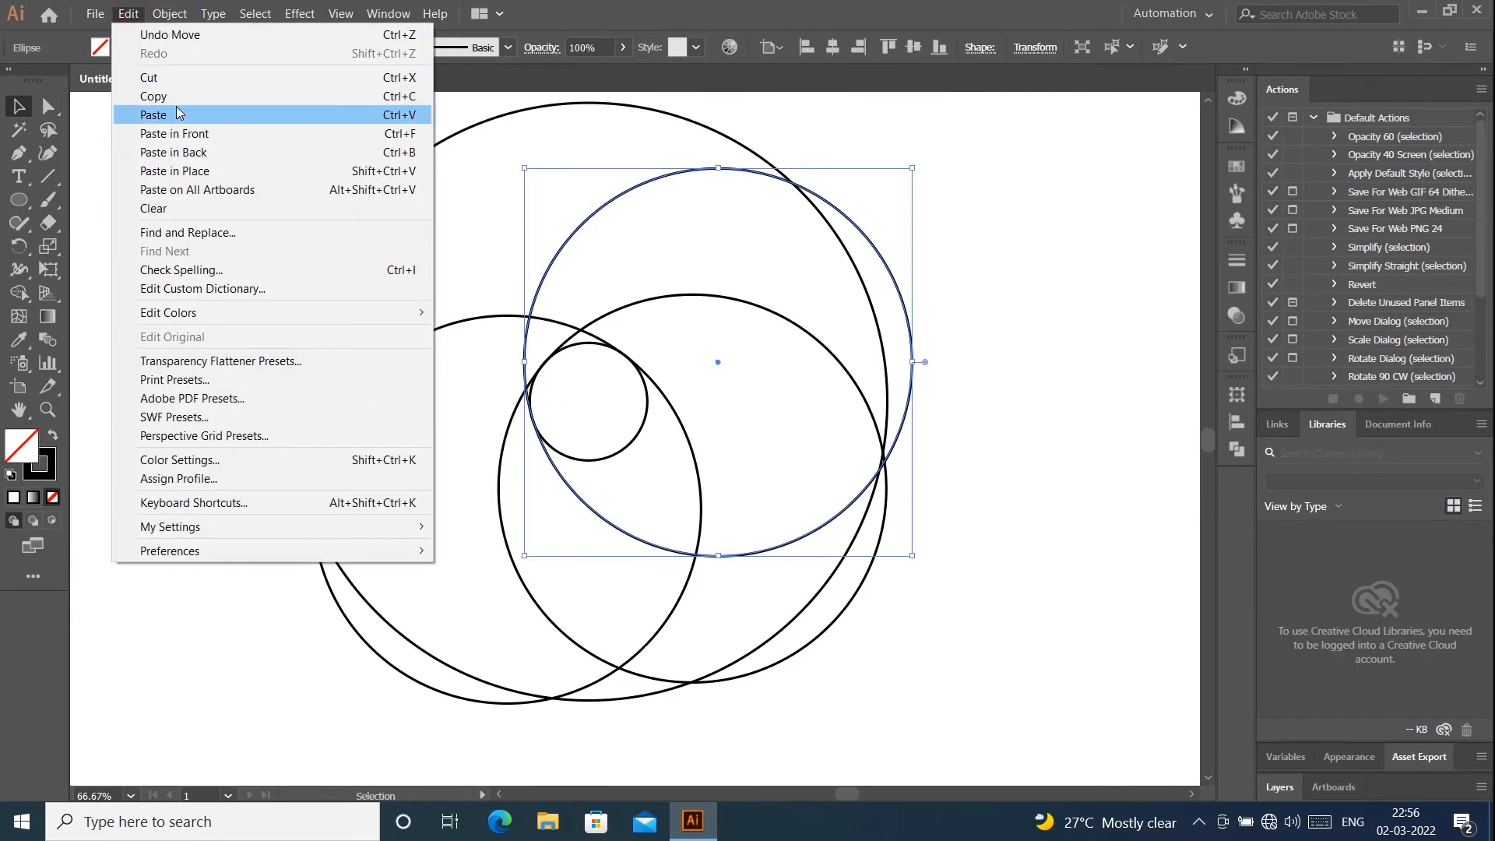
pyautogui.click(165, 94)
pyautogui.click(129, 14)
pyautogui.click(165, 136)
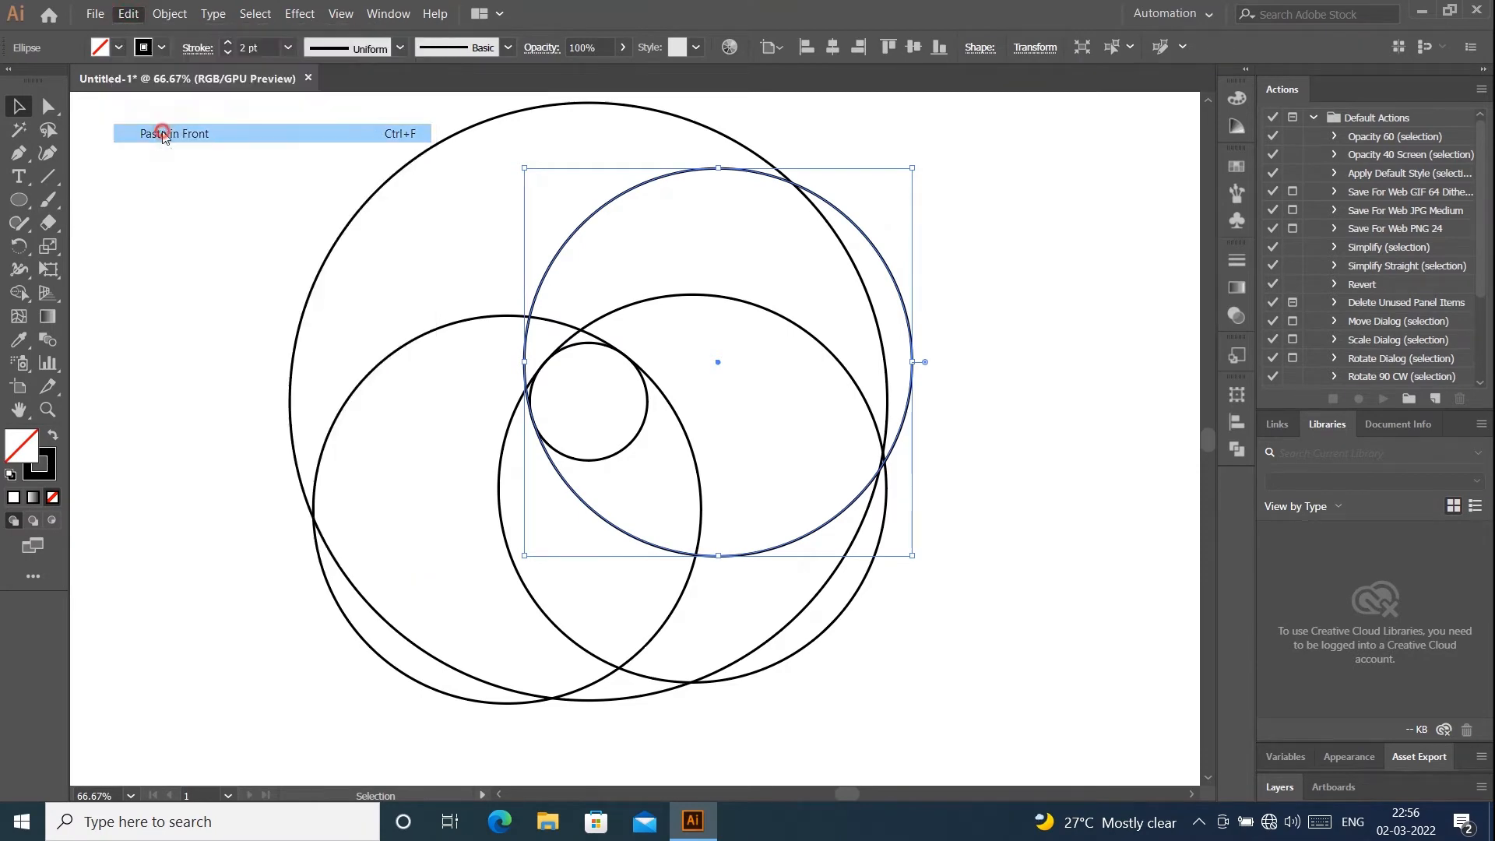
pyautogui.hotkey('ctrl', '-')
pyautogui.moveTo(772, 460); pyautogui.dragTo(785, 397)
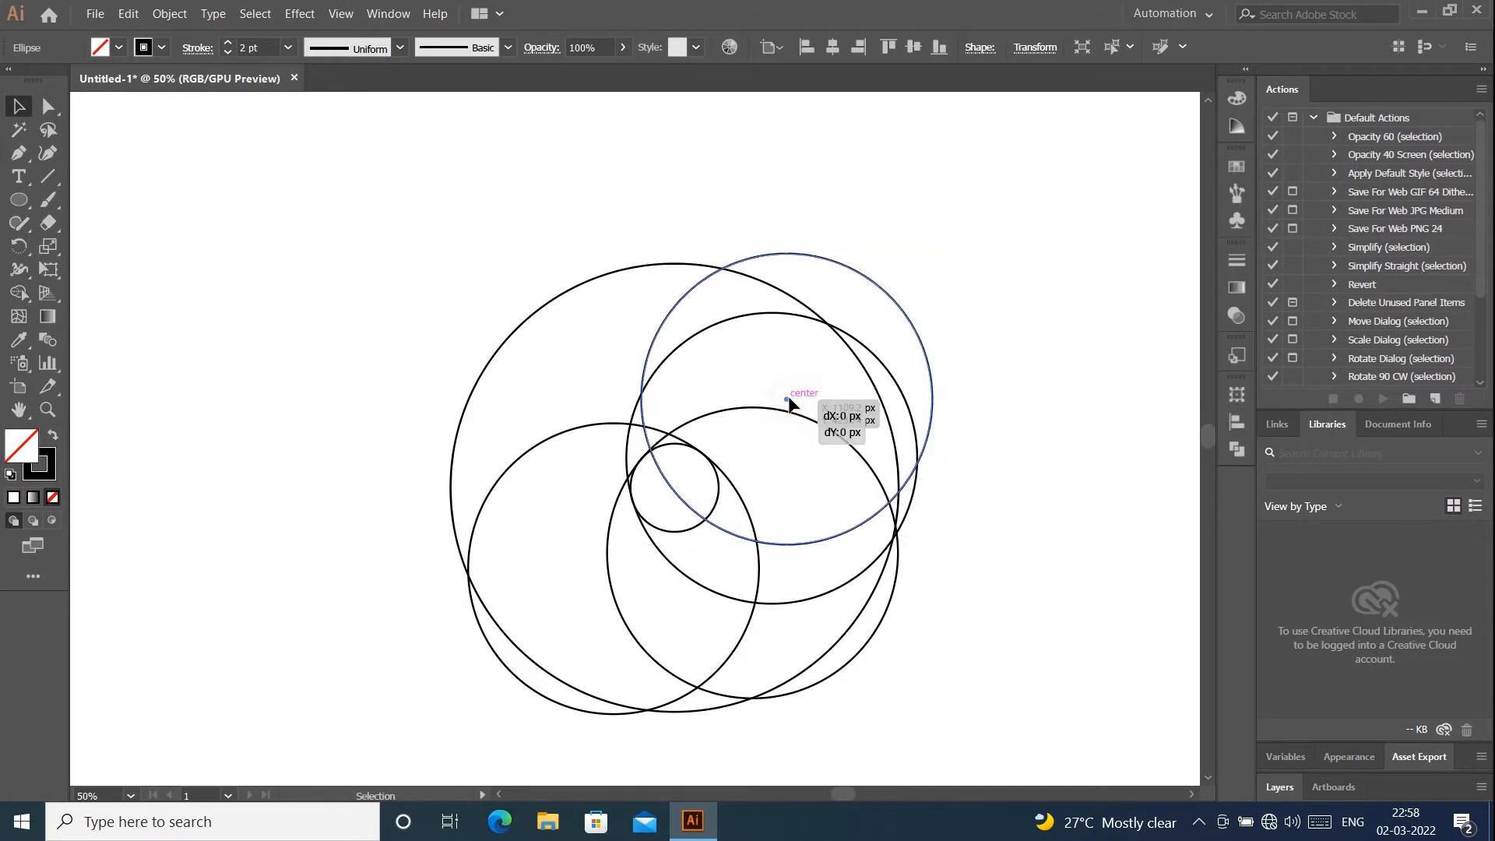
# - Select all circles and combine the overlapping regions into the left and lower-right crescents with the Shape Builder tool
pyautogui.moveTo(317, 194); pyautogui.dragTo(956, 710)
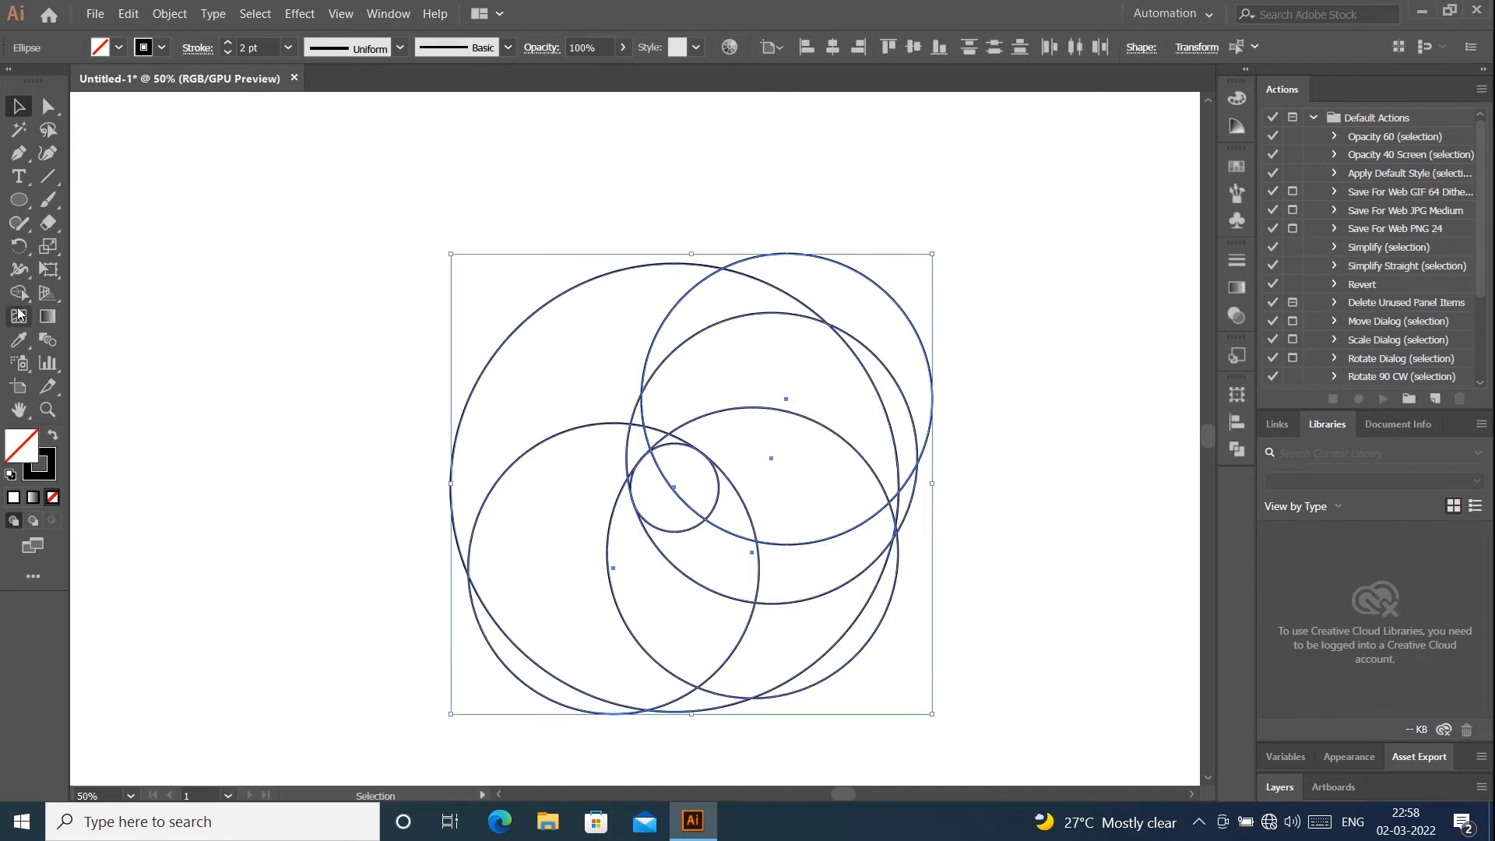
pyautogui.click(19, 292)
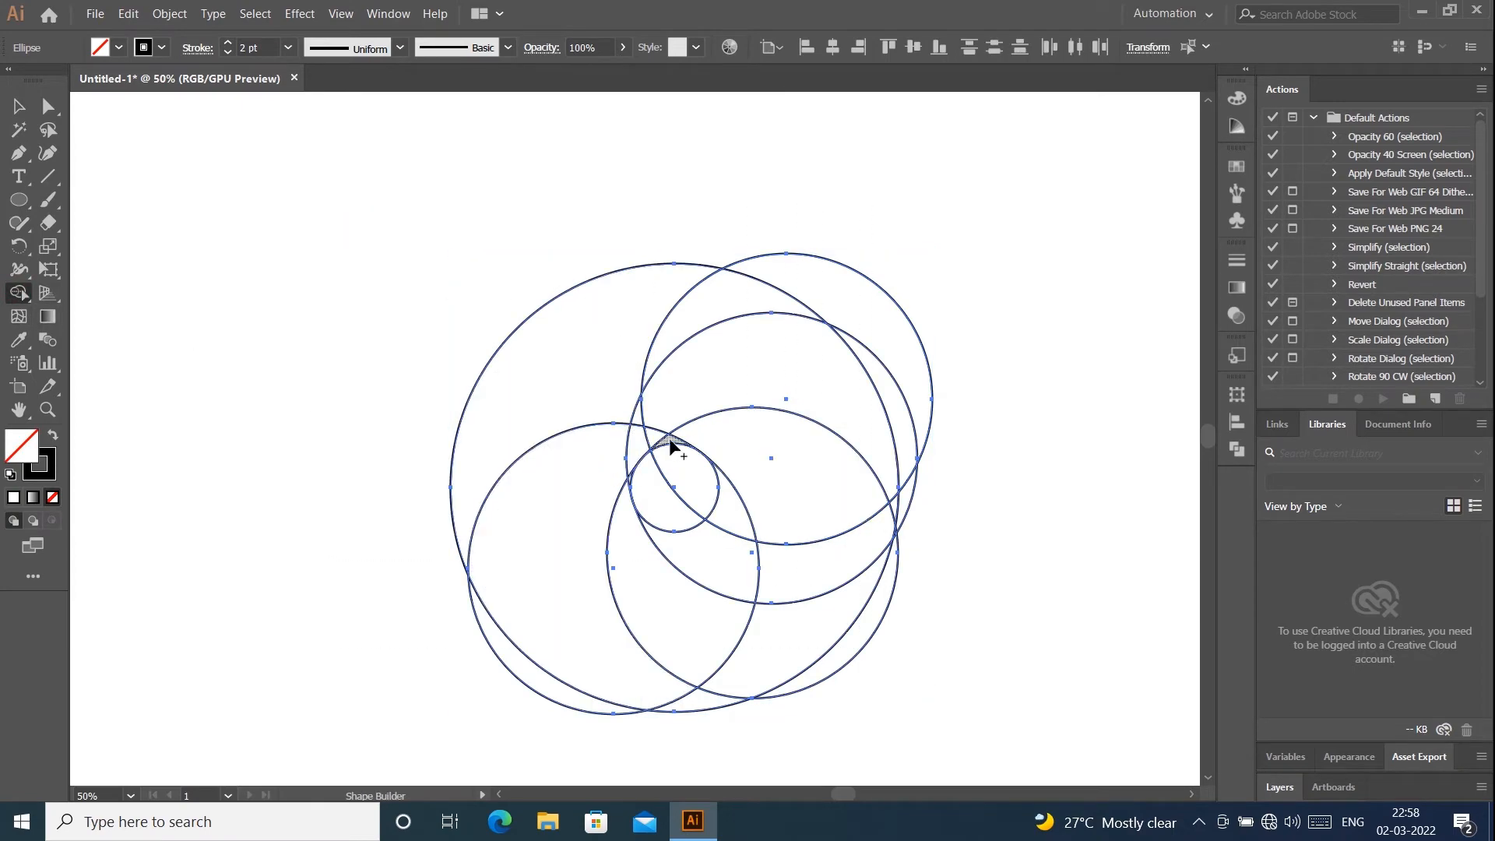
pyautogui.moveTo(667, 440)
pyautogui.mouseDown()
pyautogui.moveTo(631, 442)
pyautogui.moveTo(589, 513)
pyautogui.moveTo(604, 640)
pyautogui.moveTo(689, 696)
pyautogui.mouseUp()
pyautogui.moveTo(854, 660)
pyautogui.mouseDown()
pyautogui.moveTo(861, 594)
pyautogui.moveTo(664, 607)
pyautogui.moveTo(631, 477)
pyautogui.mouseUp()
pyautogui.scroll(6, 631, 478)
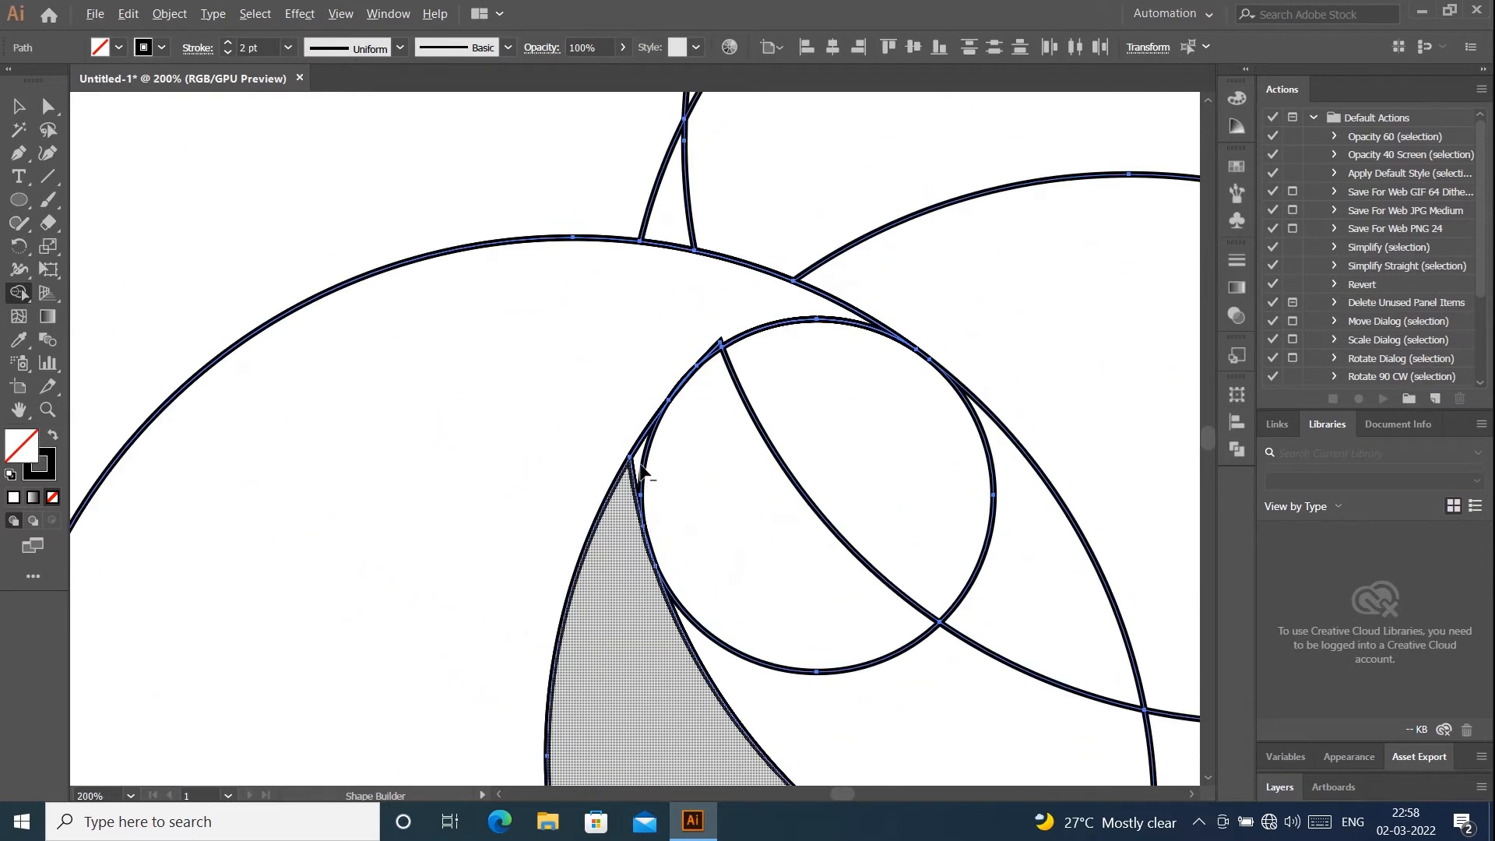
pyautogui.scroll(-6, 632, 492)
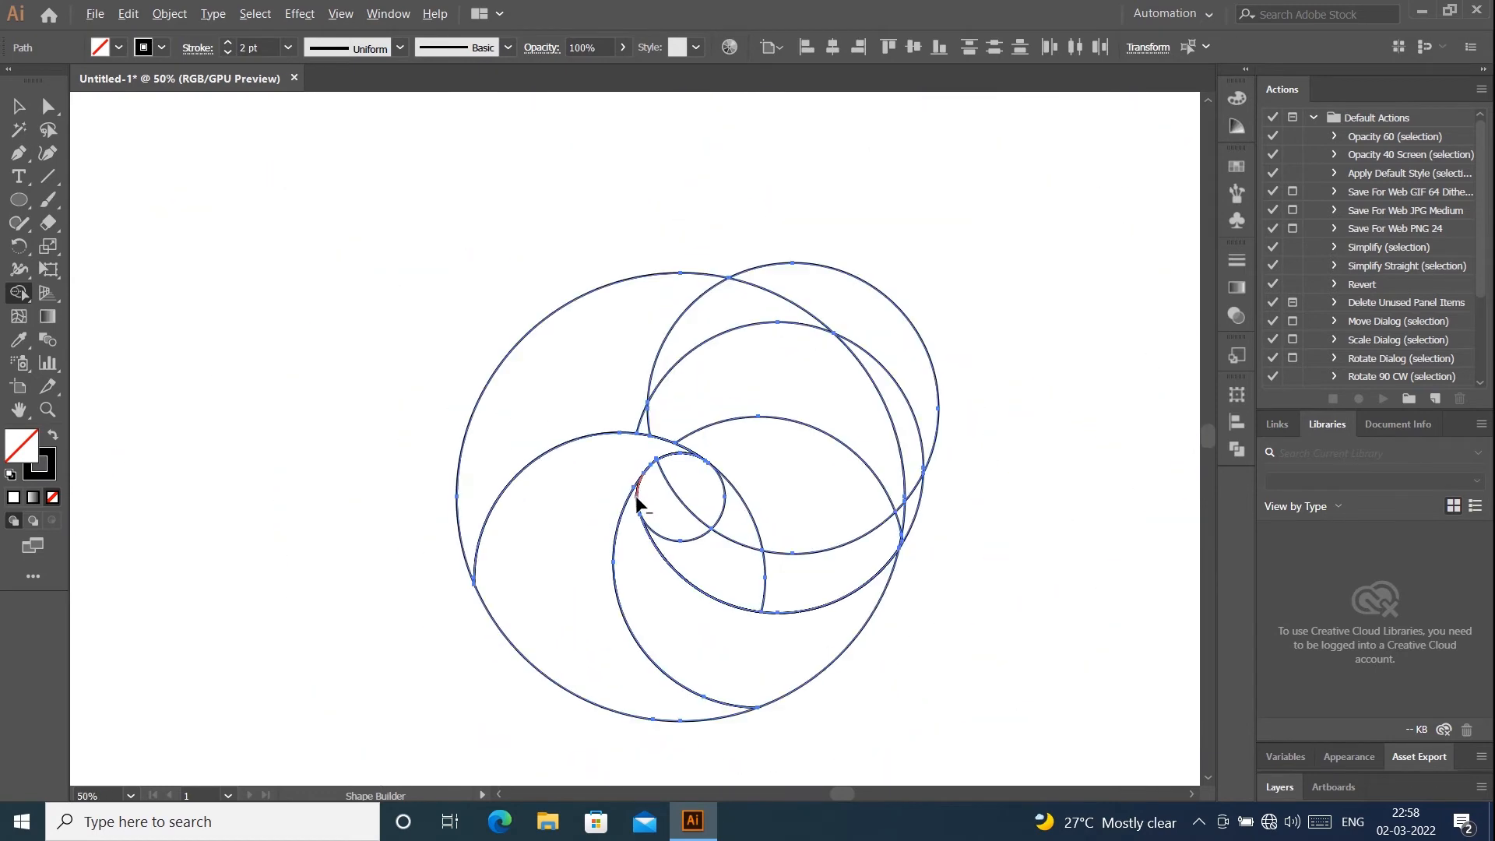
# - Remove the small circle's interior and the curved band running from it to the right edge with the Shape Builder tool
pyautogui.moveTo(701, 550)
pyautogui.mouseDown()
pyautogui.moveTo(754, 579)
pyautogui.moveTo(823, 557)
pyautogui.mouseUp()
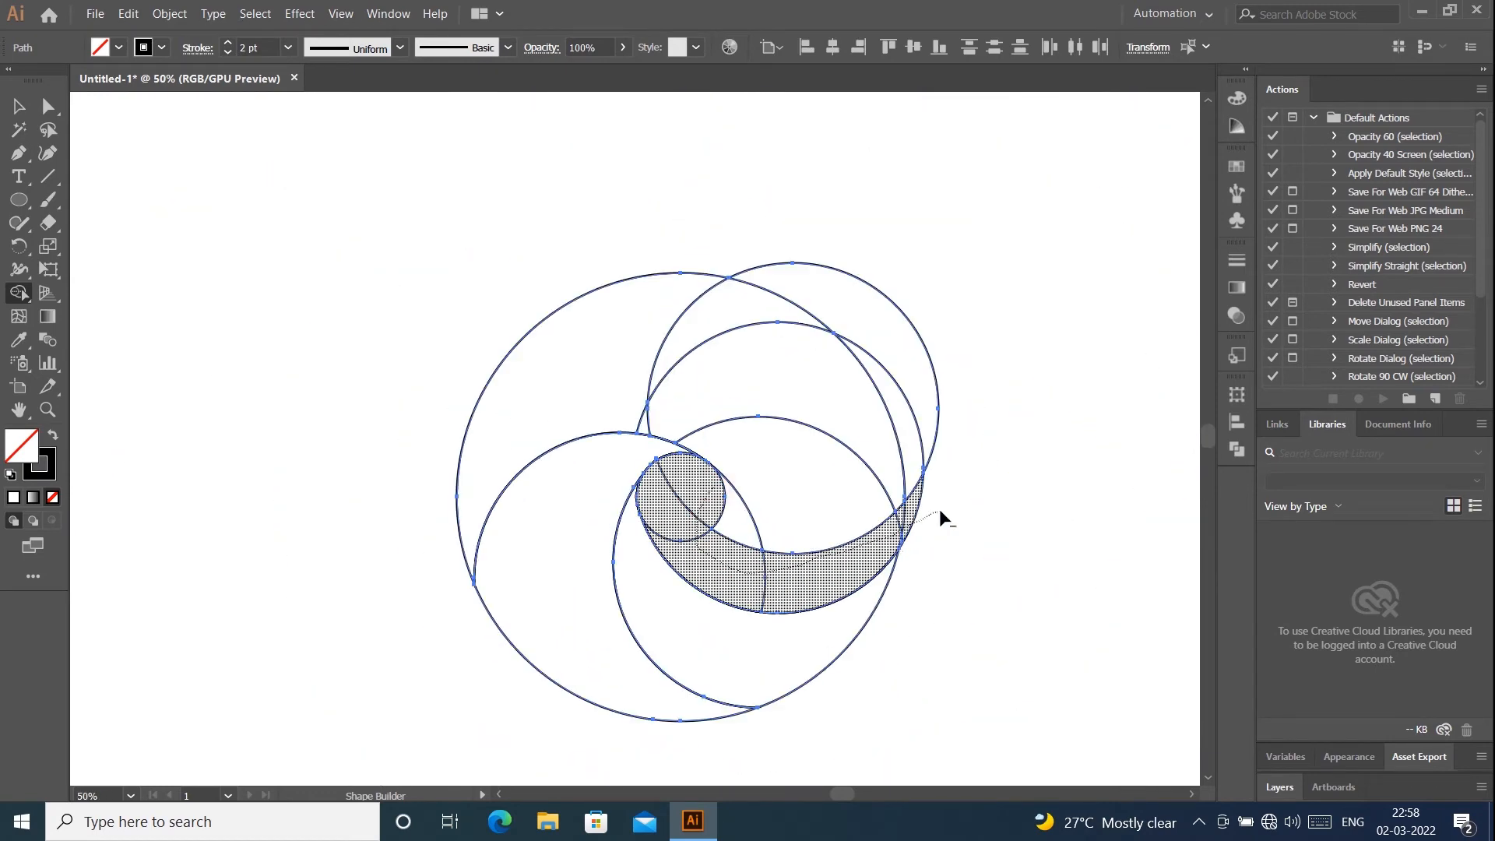
pyautogui.moveTo(938, 507); pyautogui.dragTo(934, 512)
pyautogui.scroll(4, 864, 546)
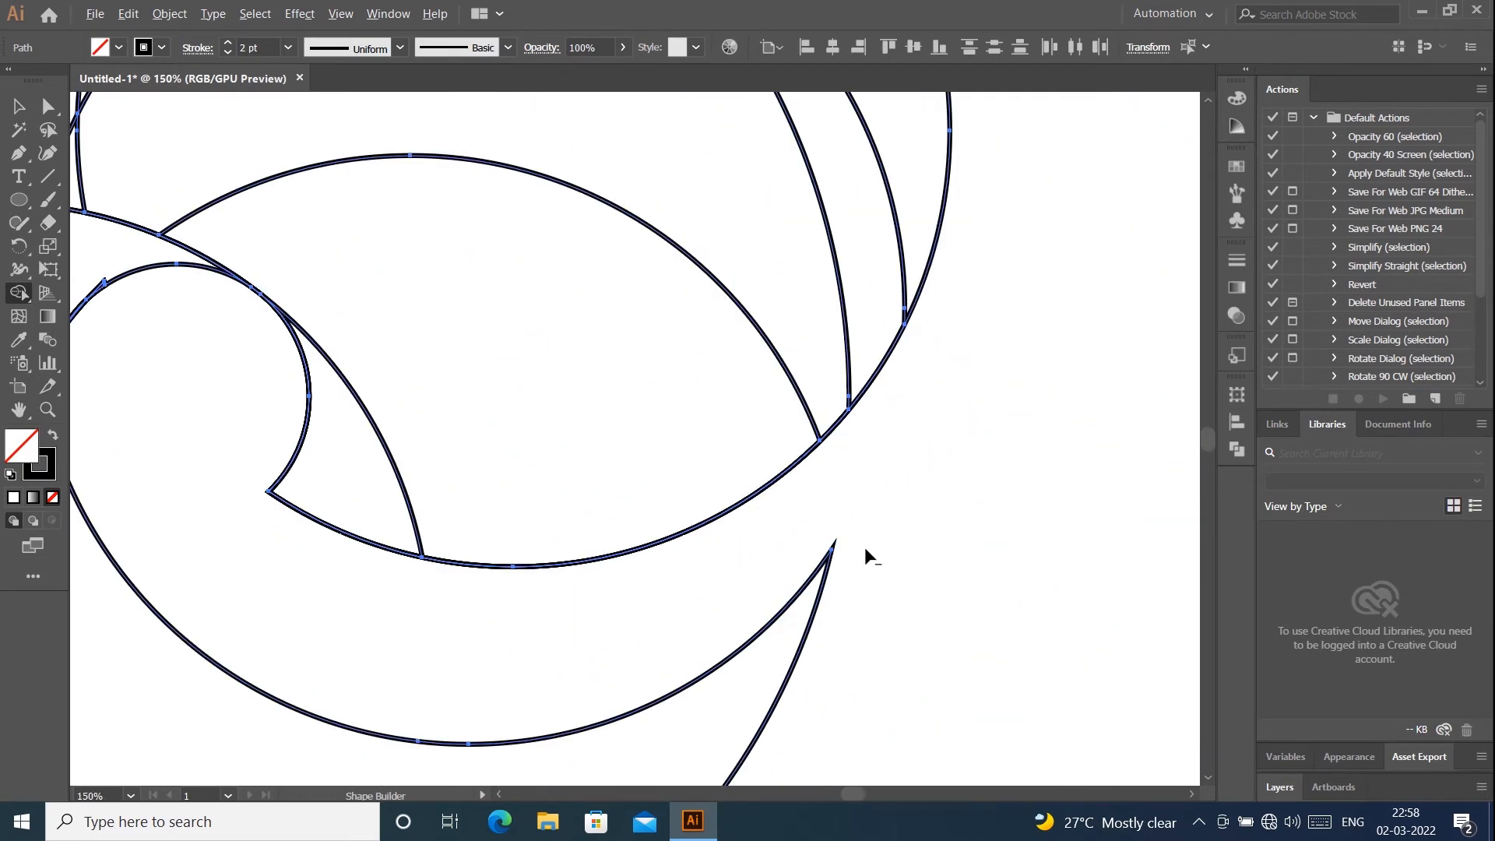
pyautogui.scroll(-4, 864, 547)
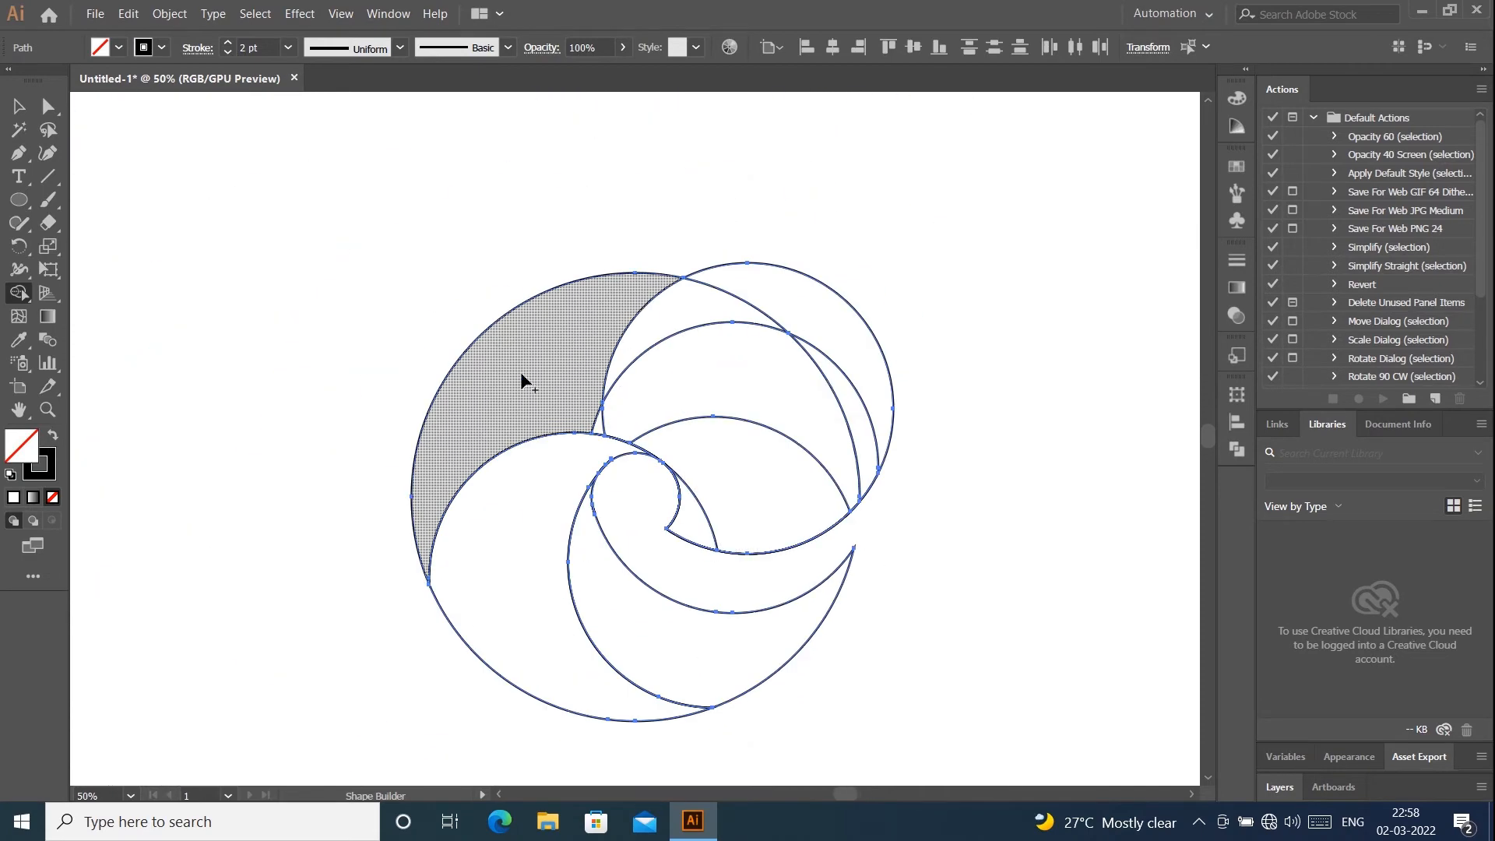
# - Merge the upper regions into one large shape, remove the pieces outside the large circle, and deselect the artwork
pyautogui.moveTo(522, 380)
pyautogui.mouseDown()
pyautogui.moveTo(708, 386)
pyautogui.moveTo(776, 496)
pyautogui.moveTo(689, 536)
pyautogui.moveTo(604, 427)
pyautogui.mouseUp()
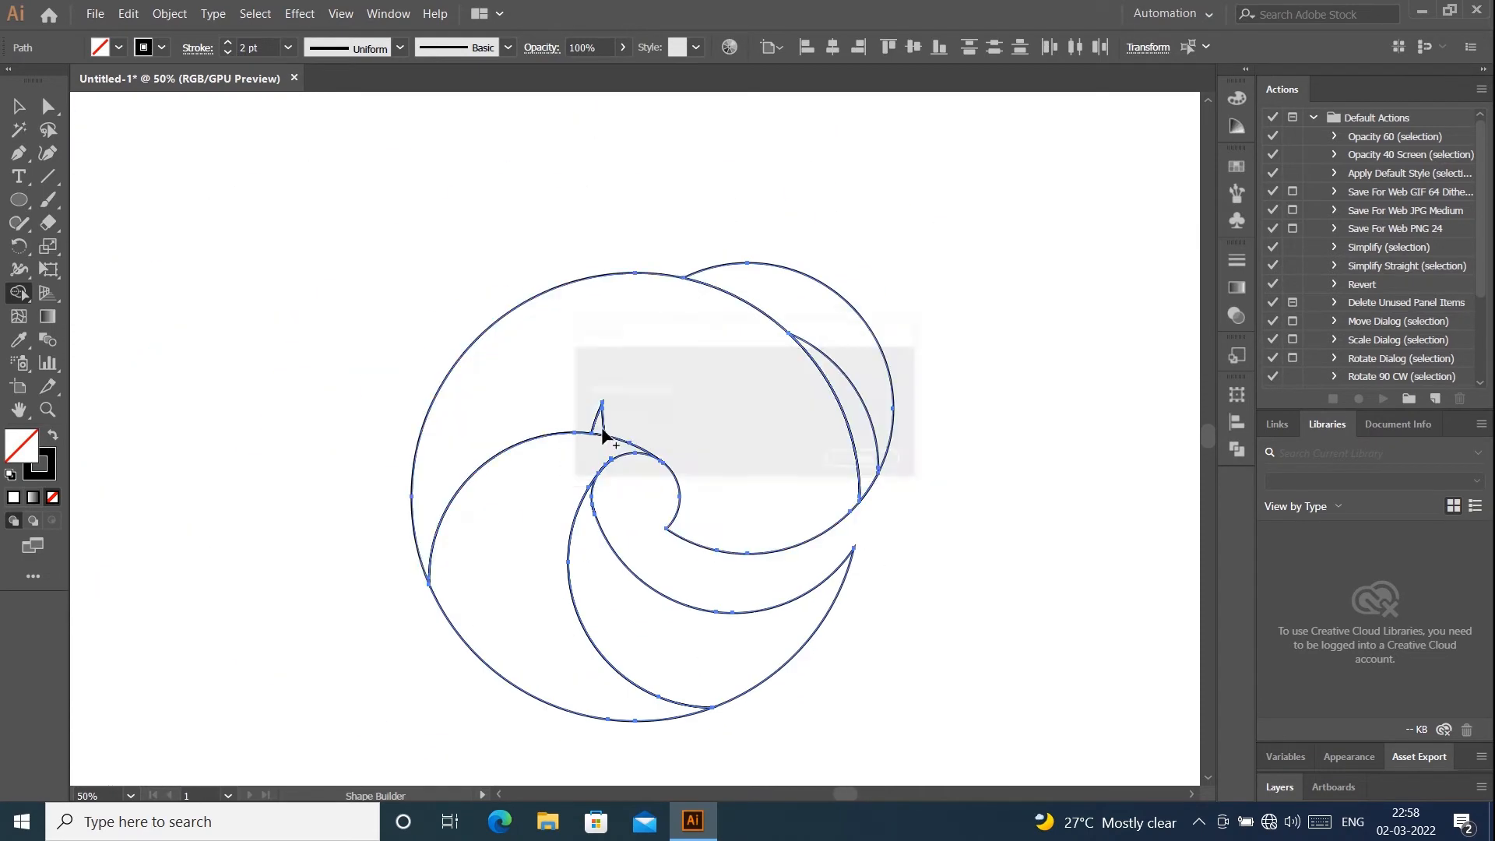
pyautogui.keyDown('alt'); pyautogui.click(889, 357); pyautogui.keyUp('alt')
pyautogui.click(19, 107)
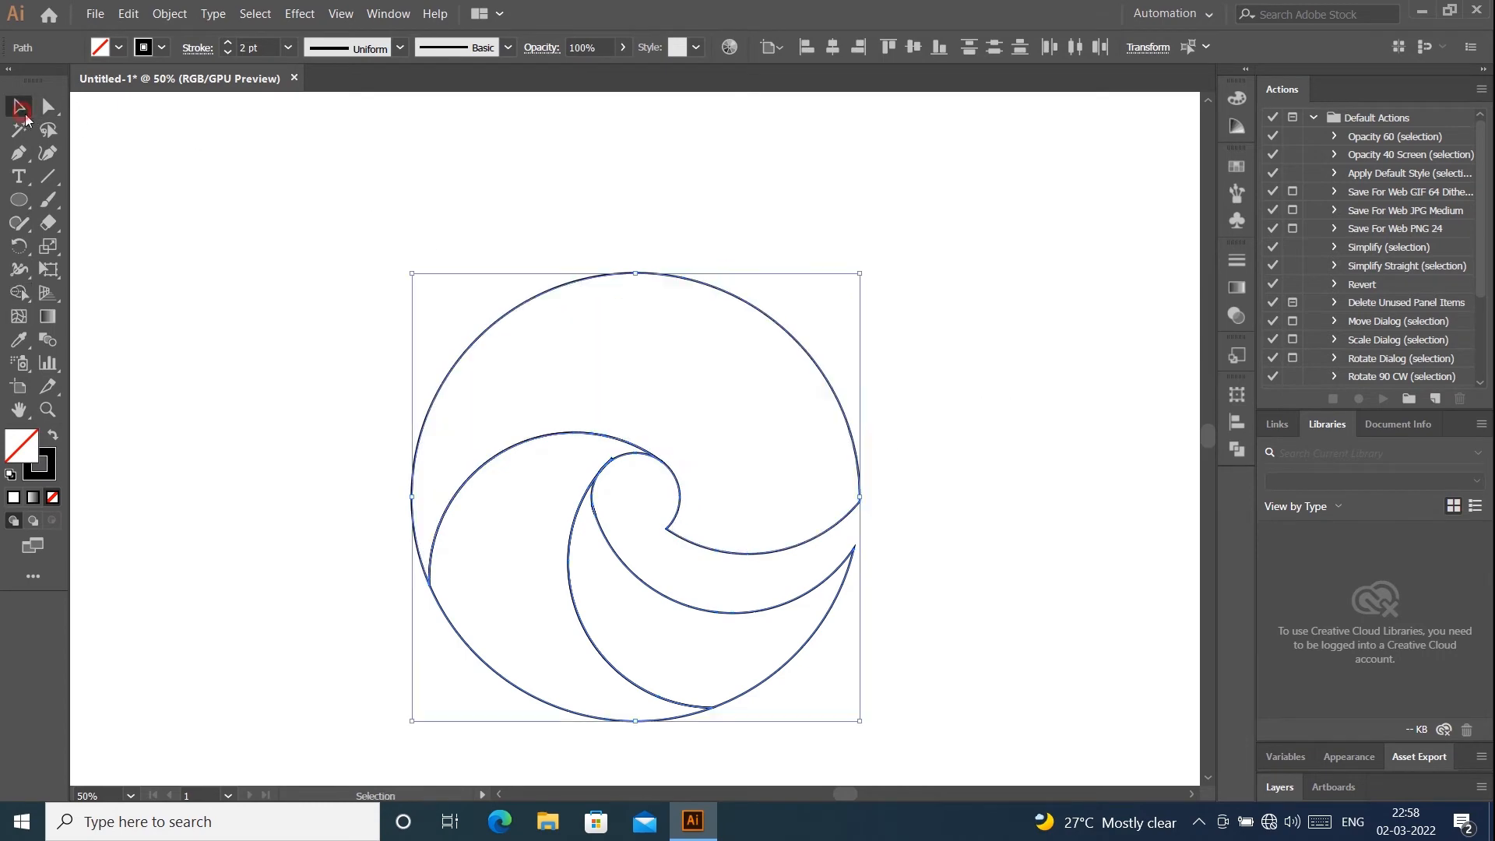
pyautogui.click(833, 197)
# - Remove the tiny spike on the left crescent at the small circle's upper-left edge with the Shape Builder tool
pyautogui.scroll(5, 613, 461)
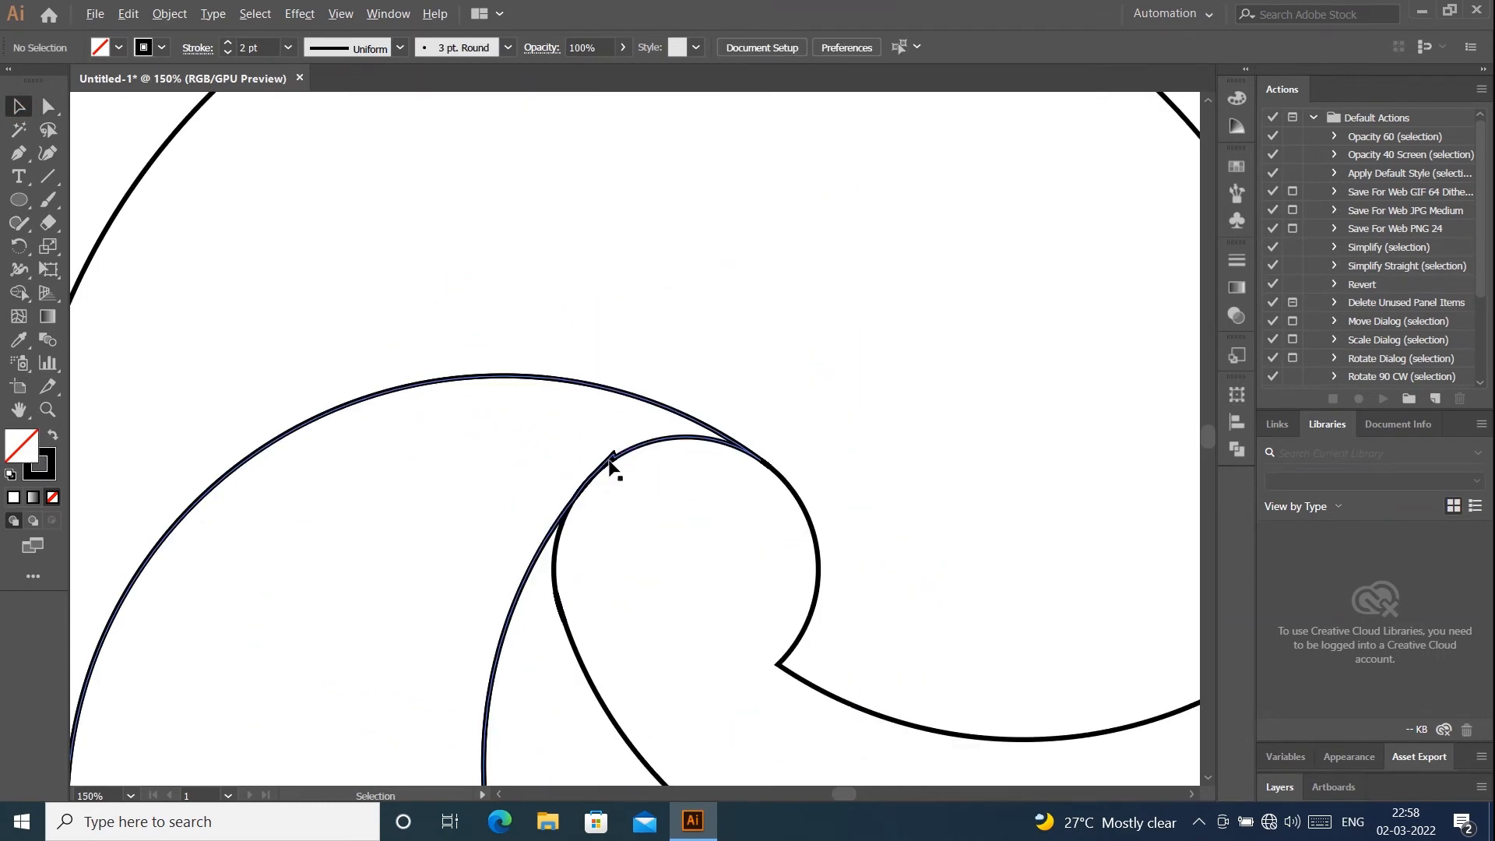
pyautogui.click(611, 458)
pyautogui.scroll(1, 623, 464)
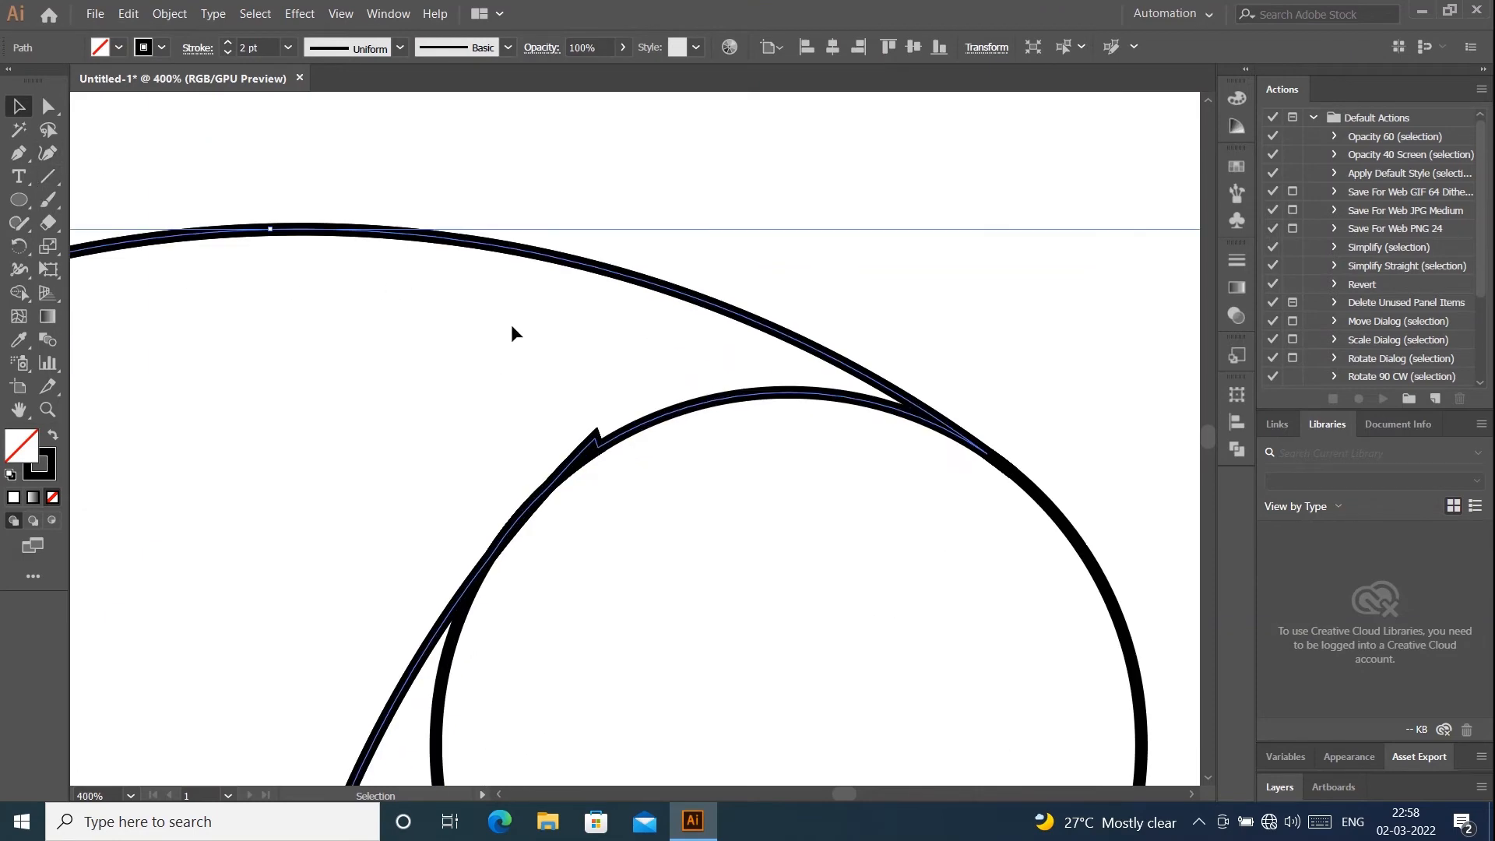
pyautogui.scroll(-4, 537, 343)
pyautogui.hotkey('ctrl', 'a')
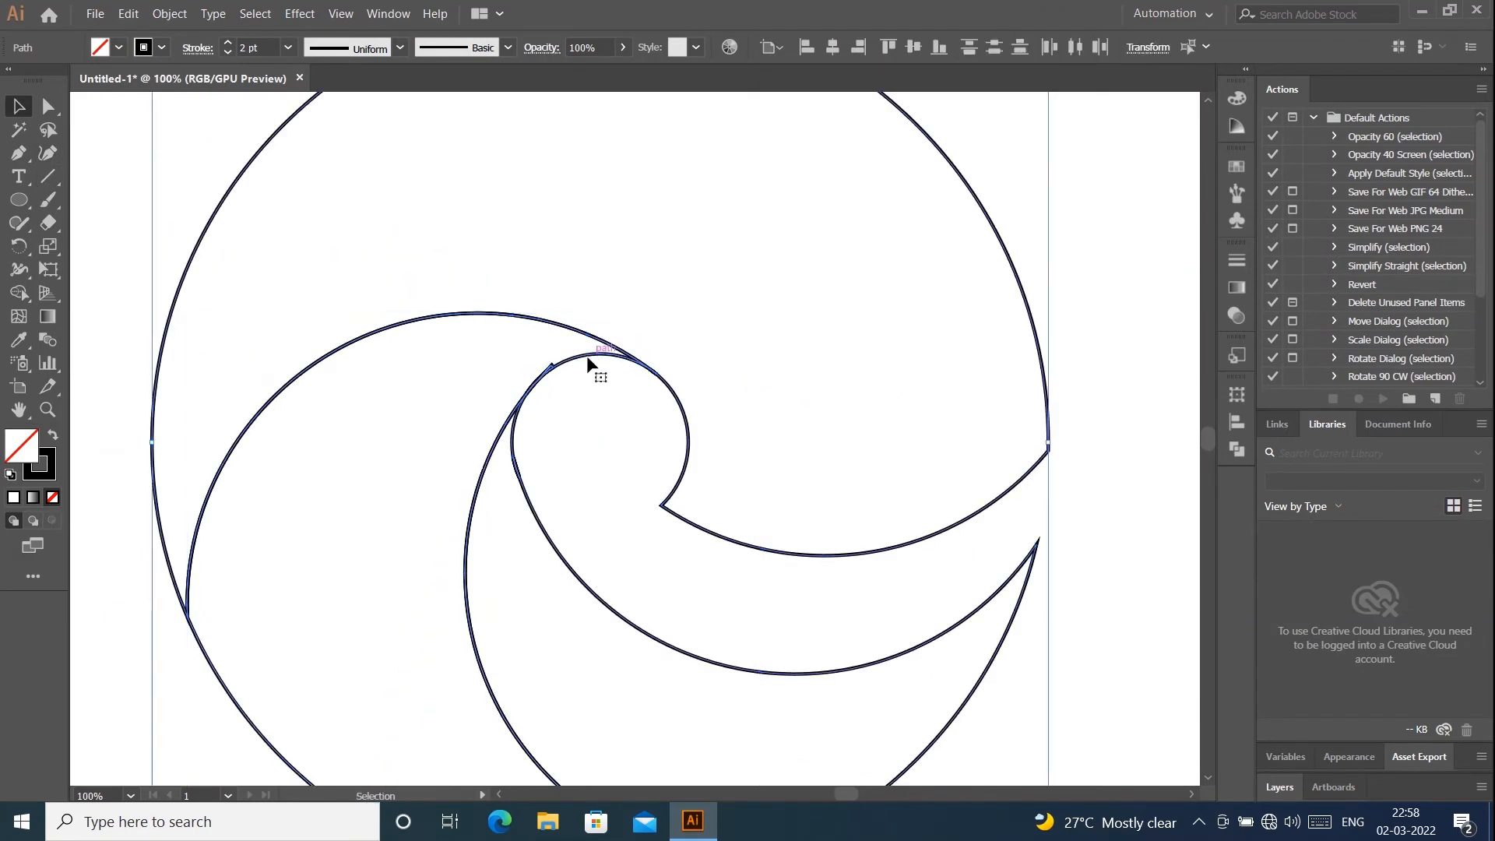
pyautogui.click(19, 293)
pyautogui.scroll(4, 554, 389)
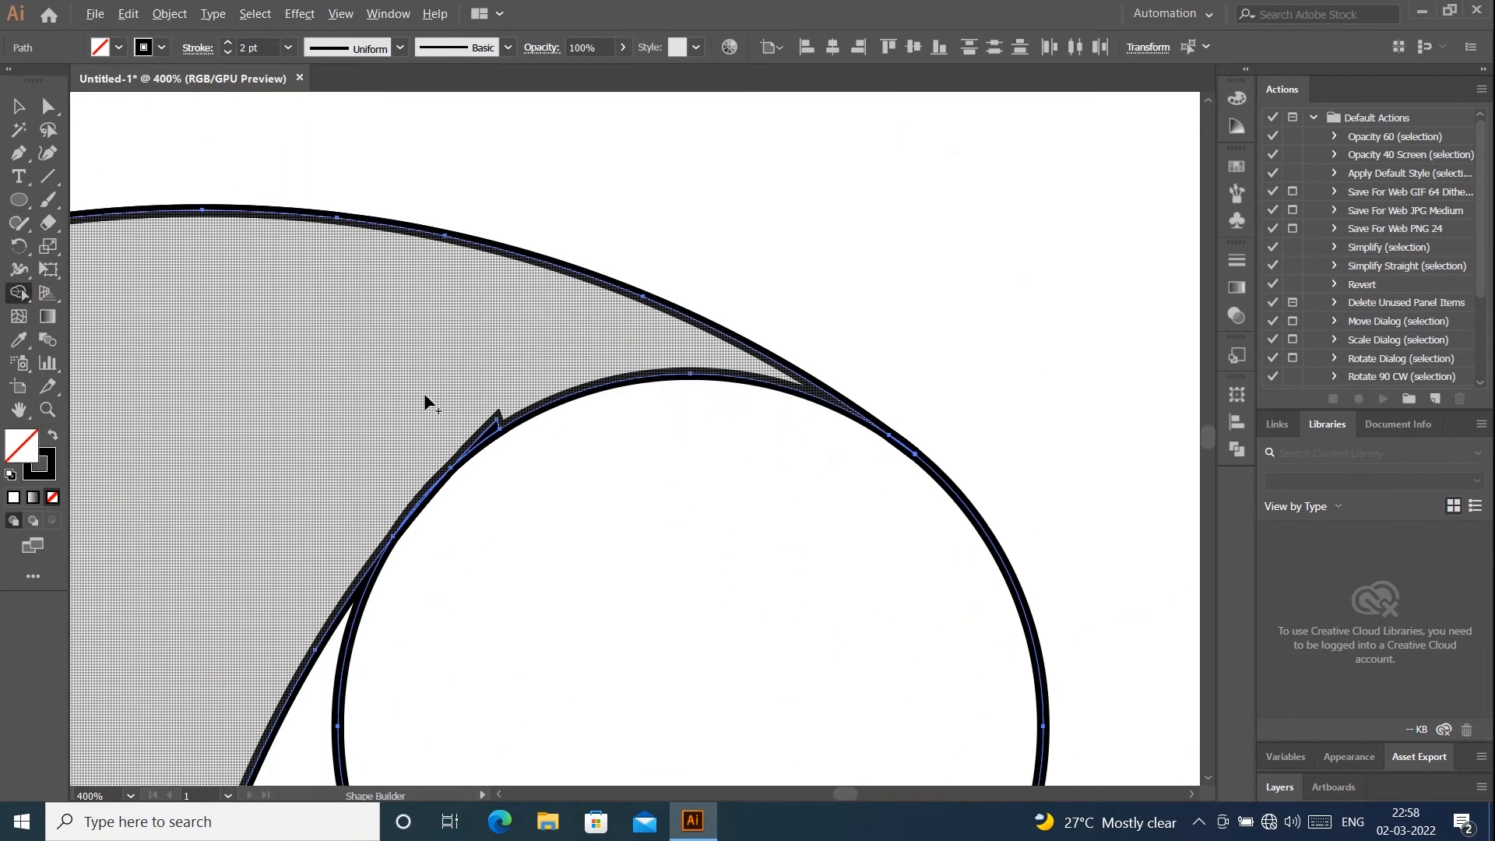
pyautogui.click(489, 432)
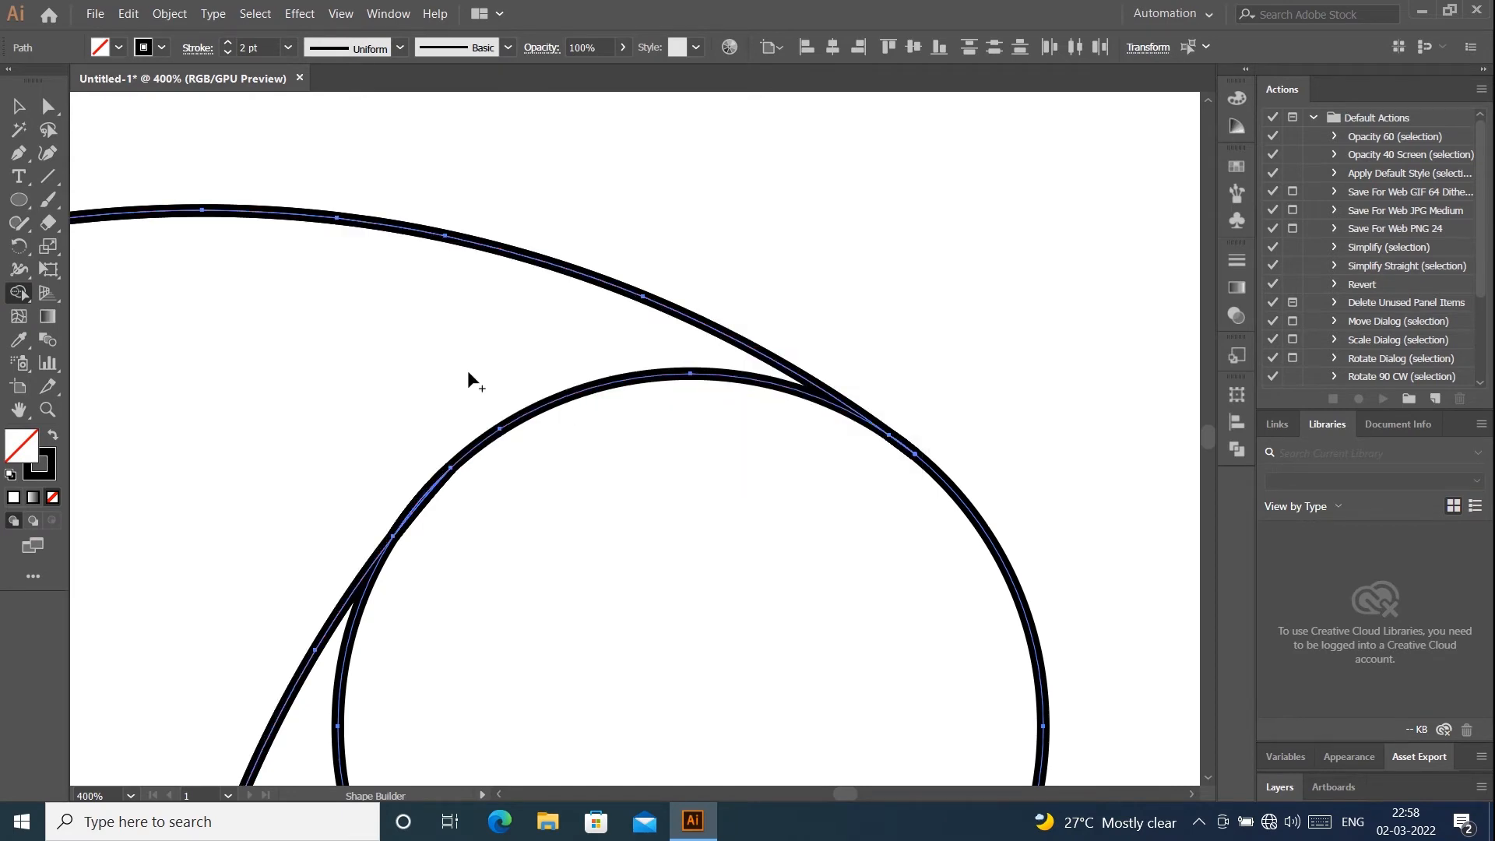
pyautogui.scroll(-3, 399, 380)
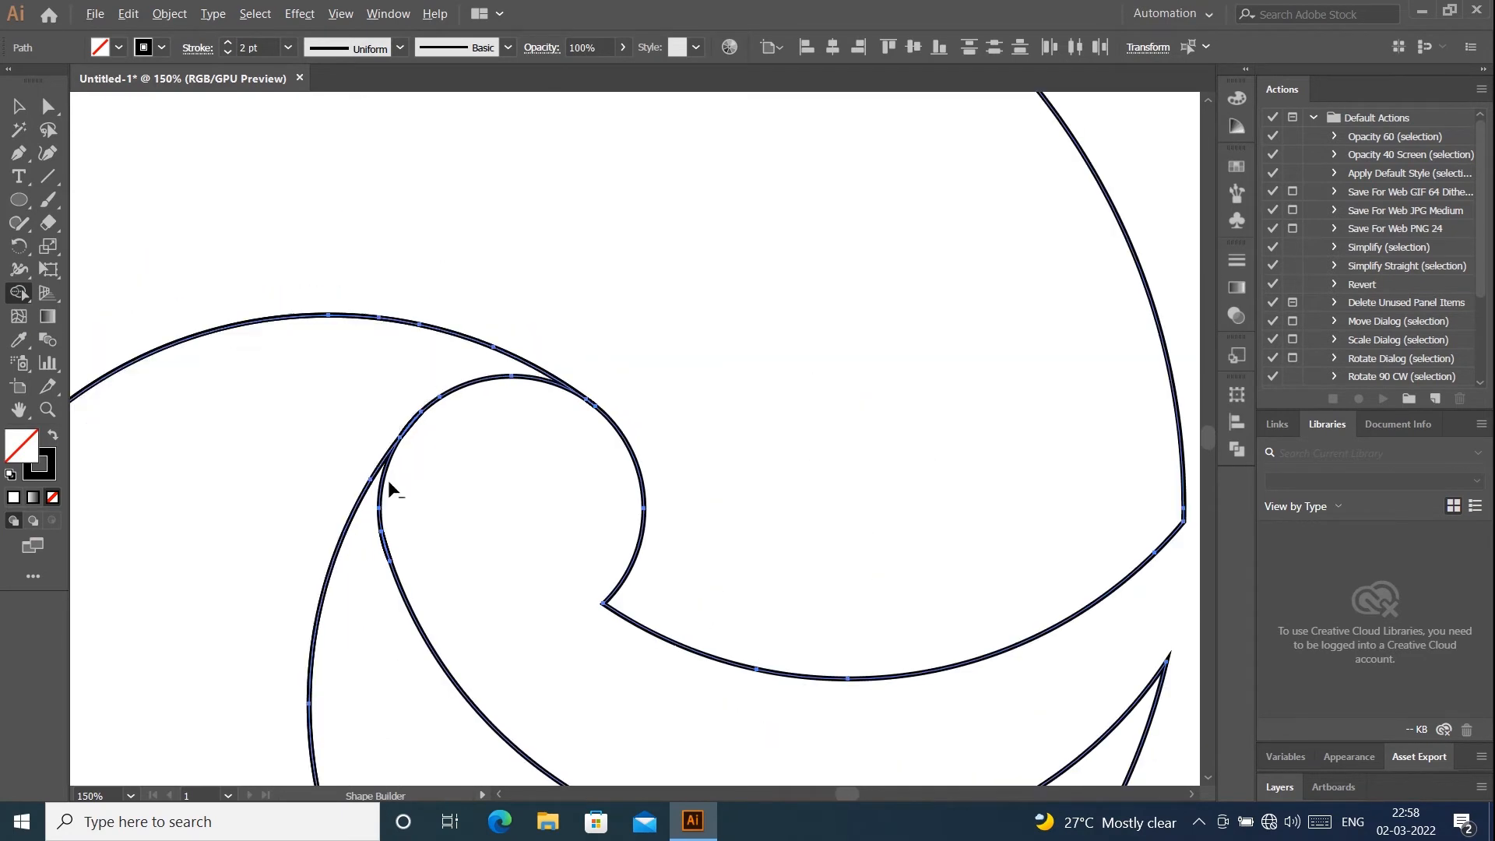
# - Clean up the remaining sliver along the small circle's upper-left edge with the Shape Builder tool, then deselect and fit the artboard in view
pyautogui.scroll(3, 375, 503)
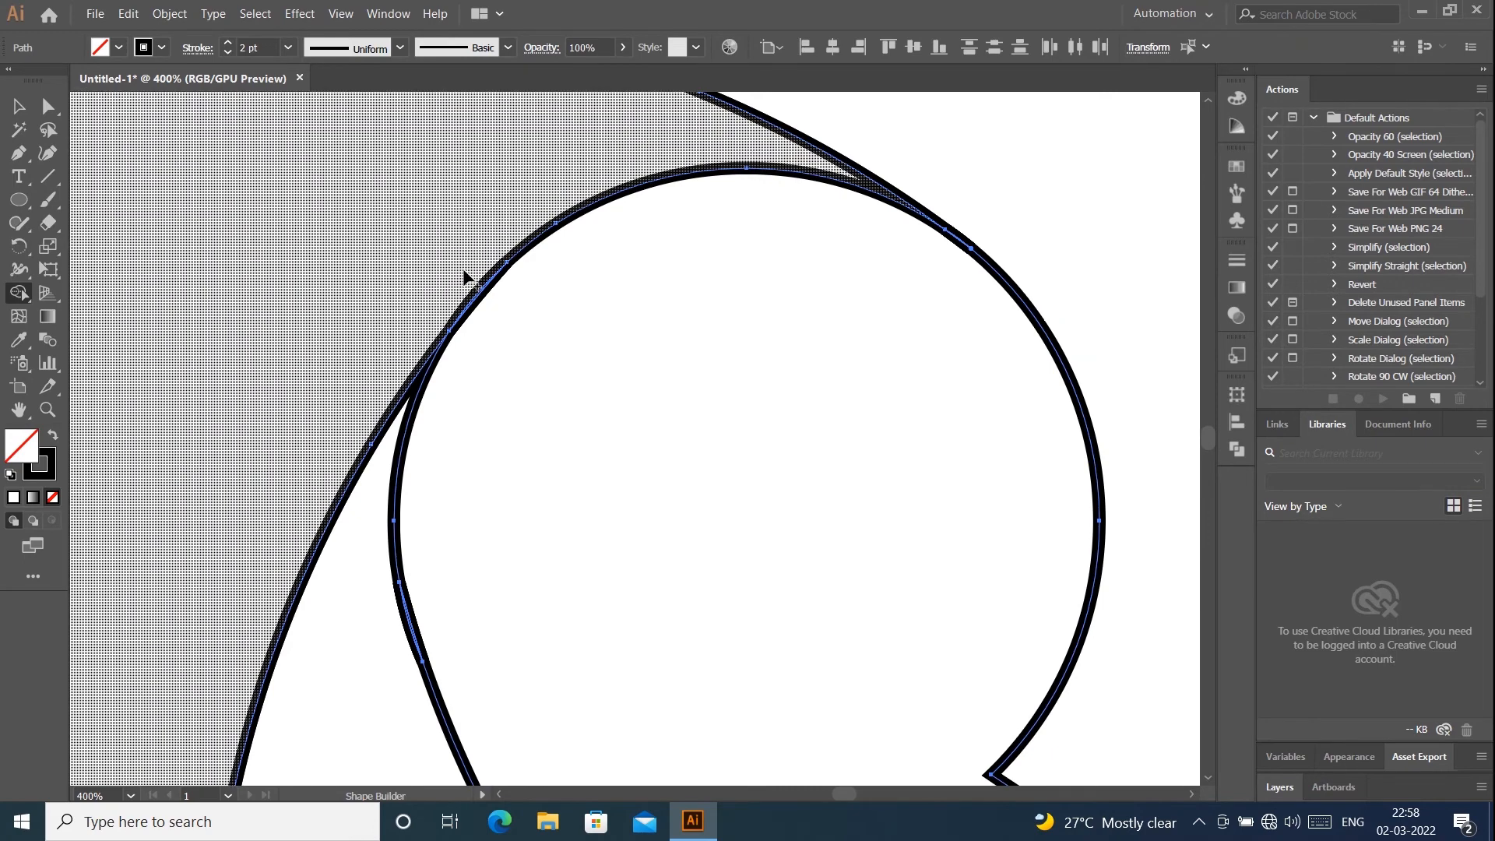
pyautogui.moveTo(448, 270); pyautogui.dragTo(483, 300)
pyautogui.scroll(-2, 544, 291)
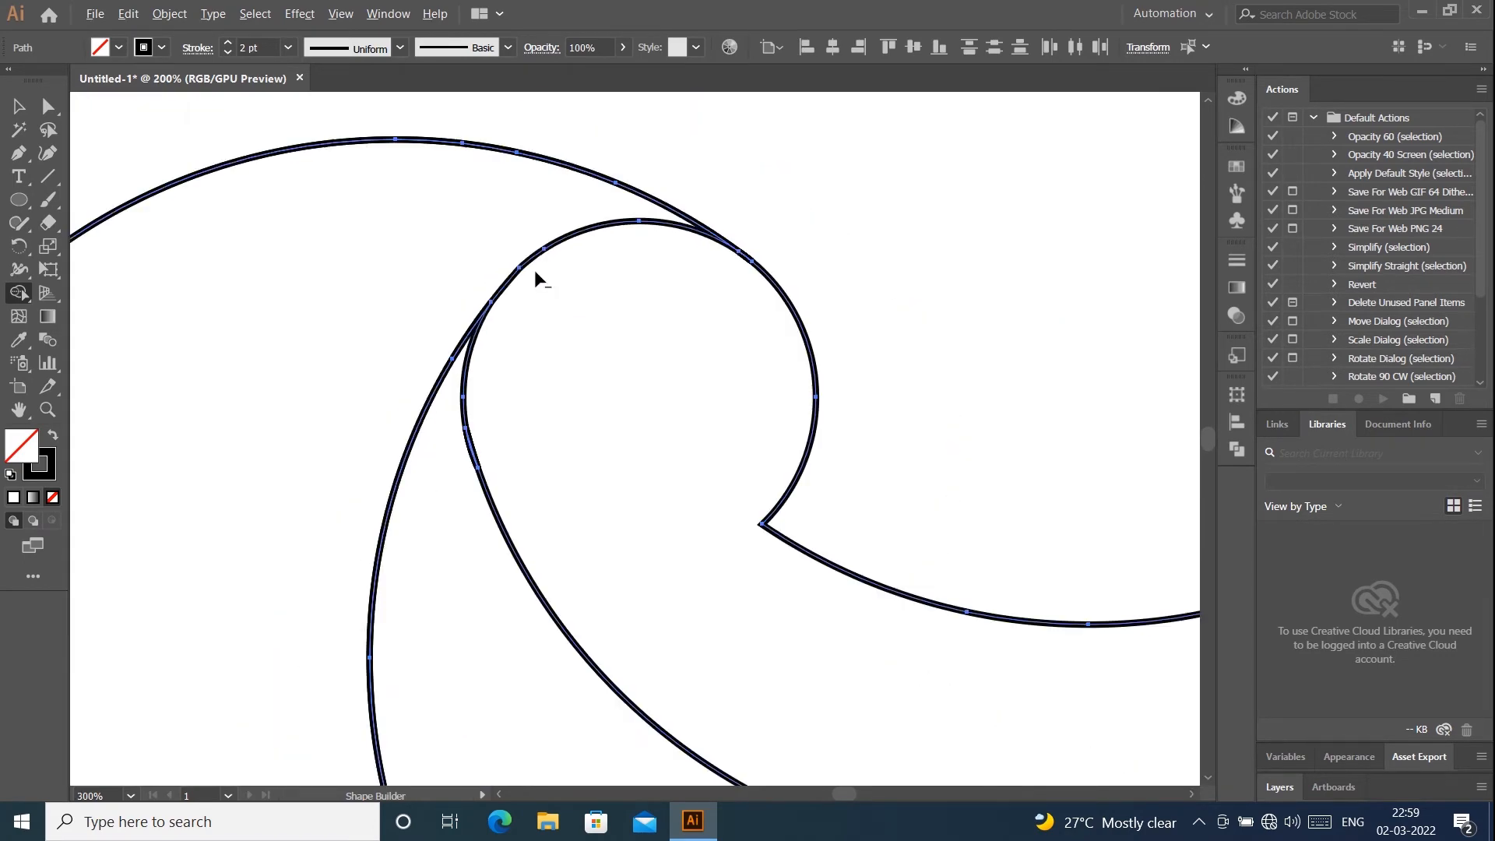
pyautogui.scroll(-4, 534, 269)
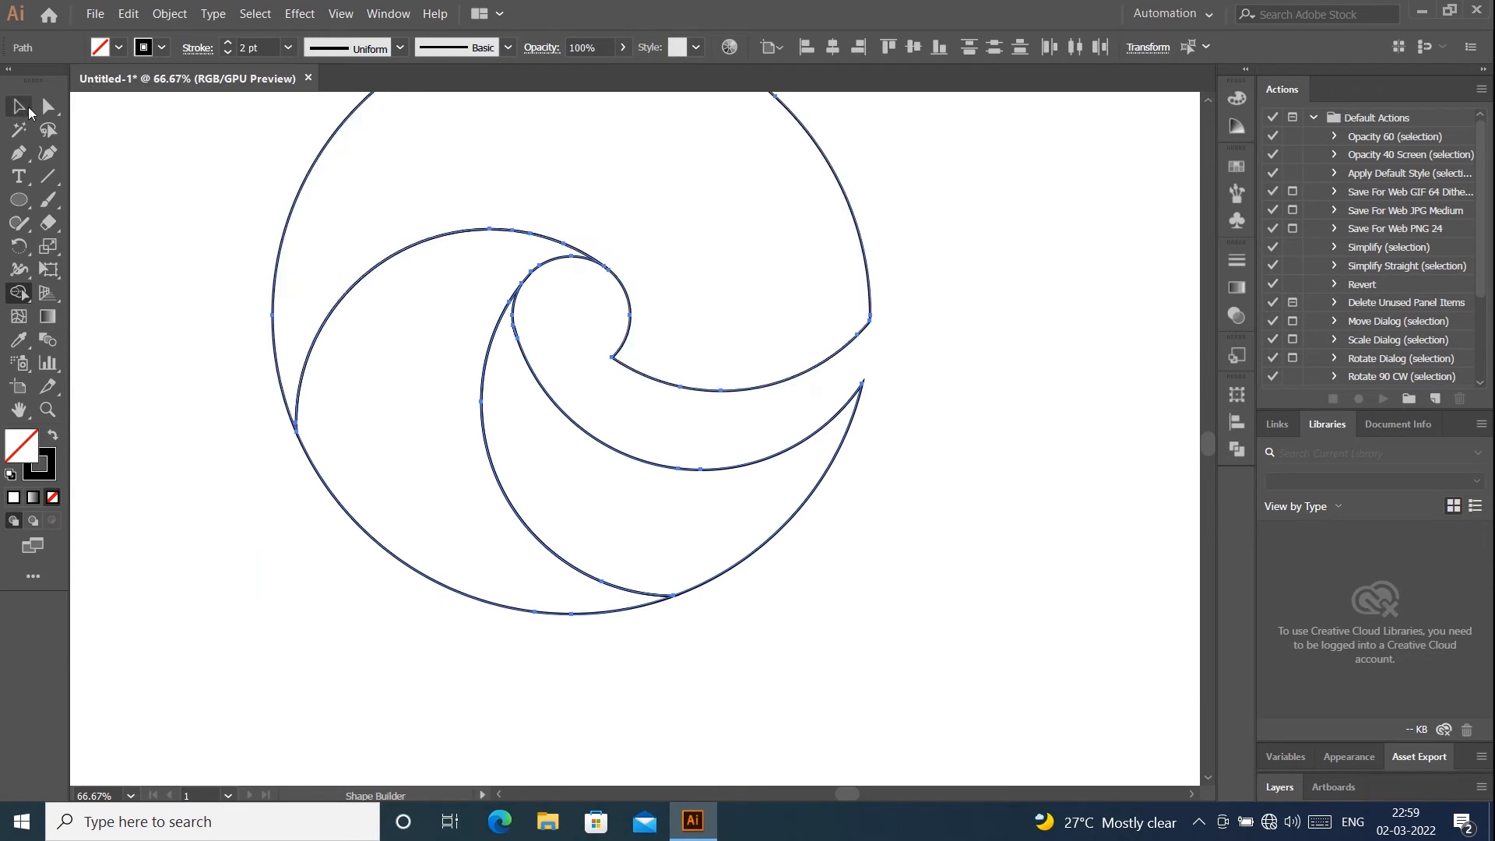
pyautogui.click(29, 113)
pyautogui.scroll(-1, 1020, 267)
pyautogui.scroll(-2, 1032, 286)
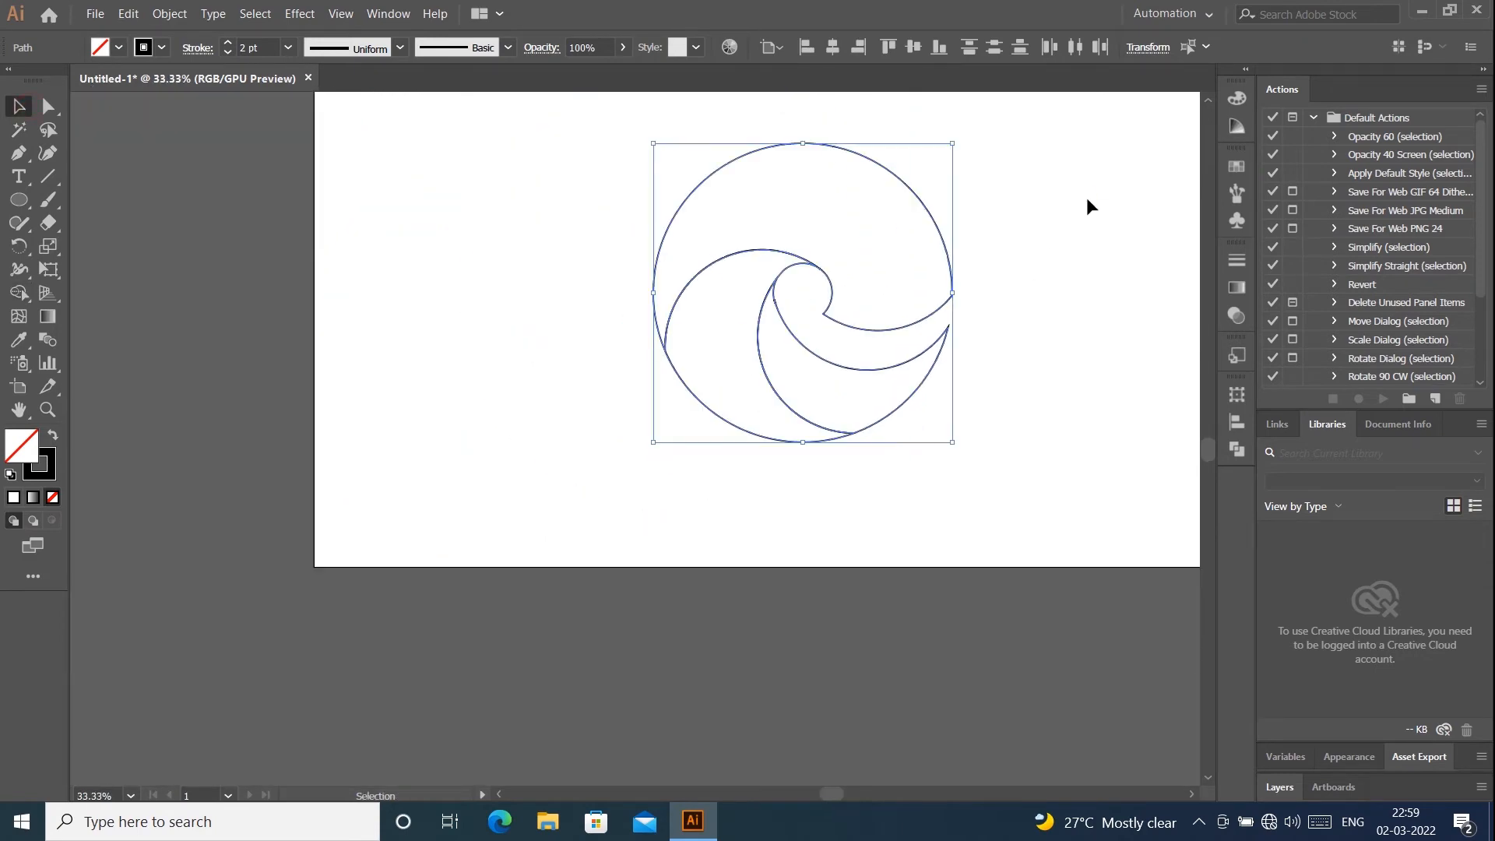
pyautogui.click(1088, 206)
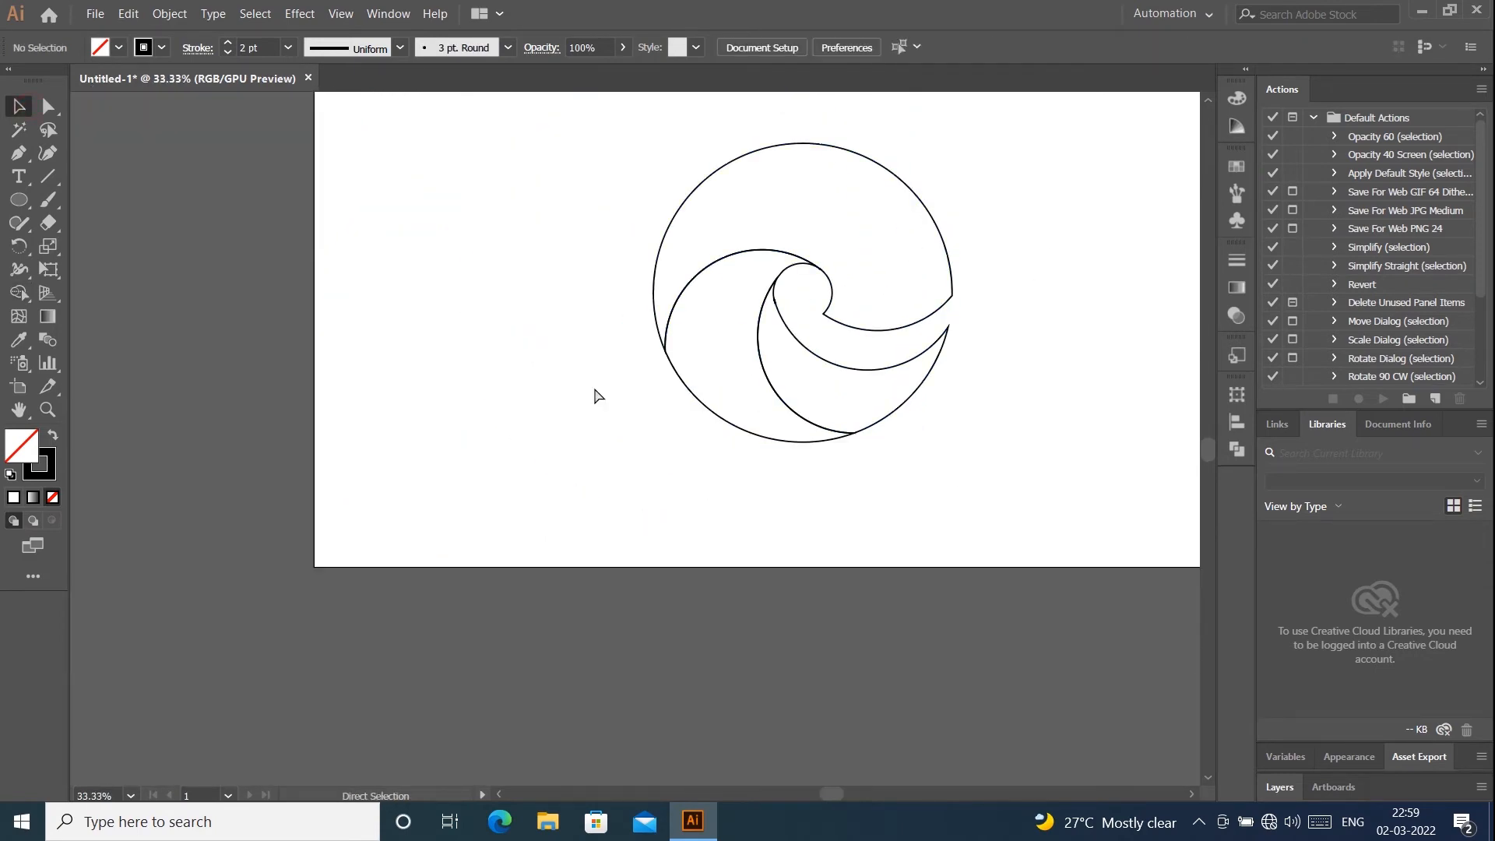
pyautogui.hotkey('ctrl', '0')
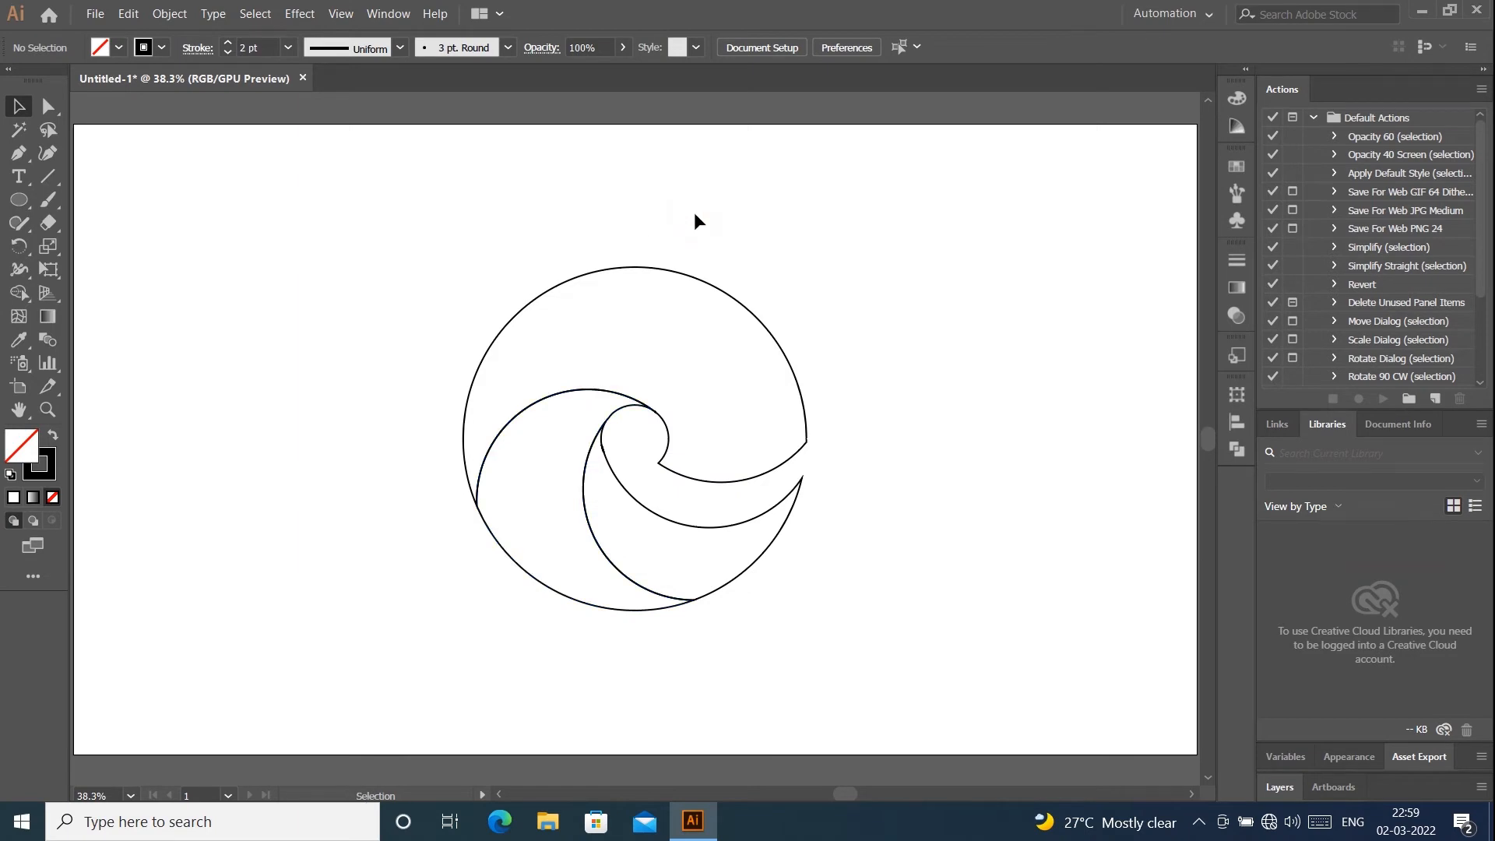
# - Place the reference logo image download.png in the artboard's upper-left area, enlarge it, and deselect it
pyautogui.click(97, 14)
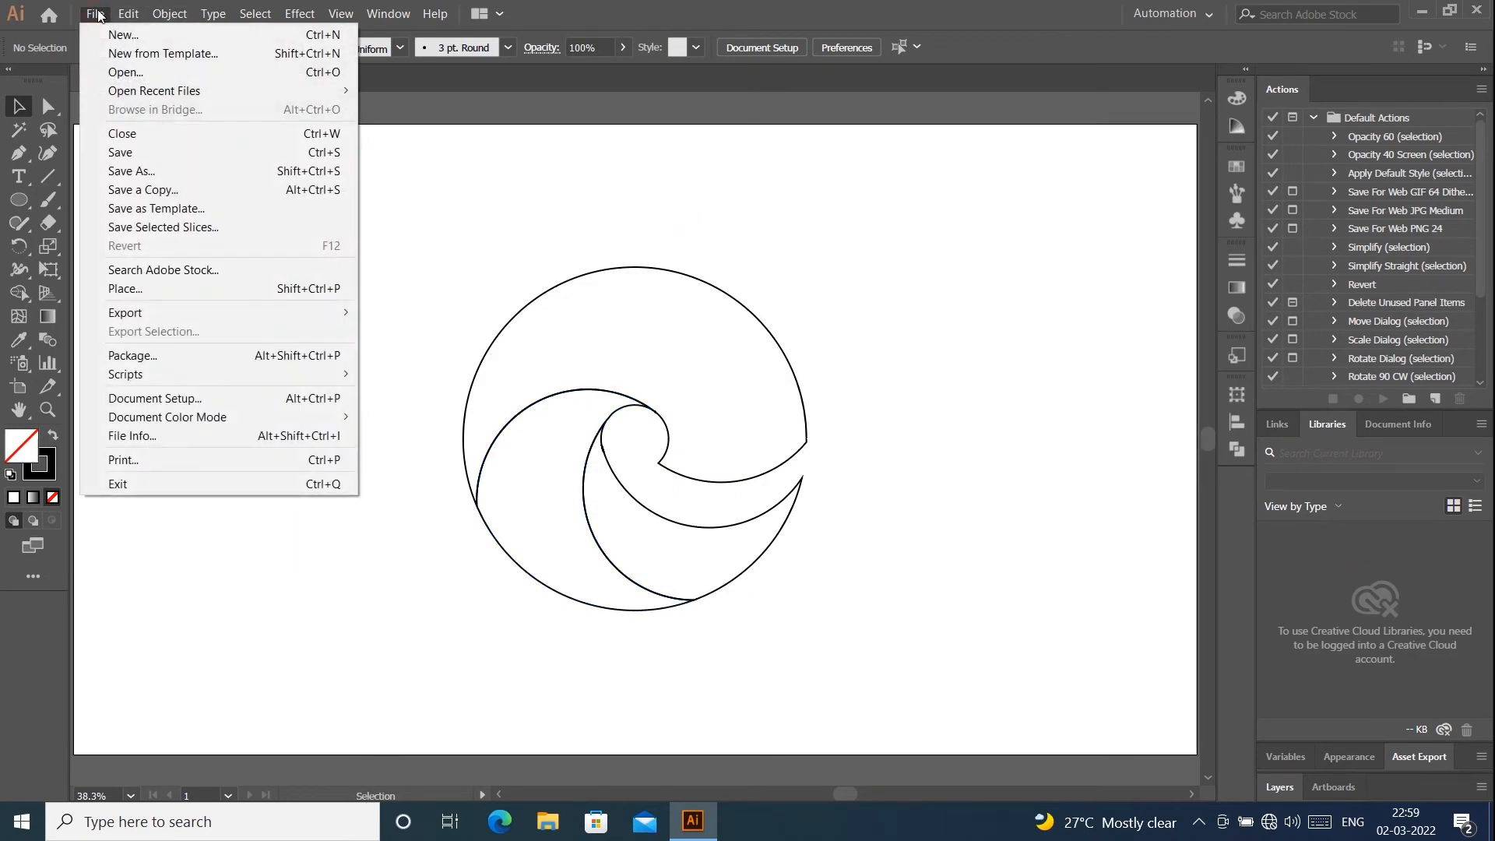
pyautogui.click(151, 288)
pyautogui.doubleClick(218, 180)
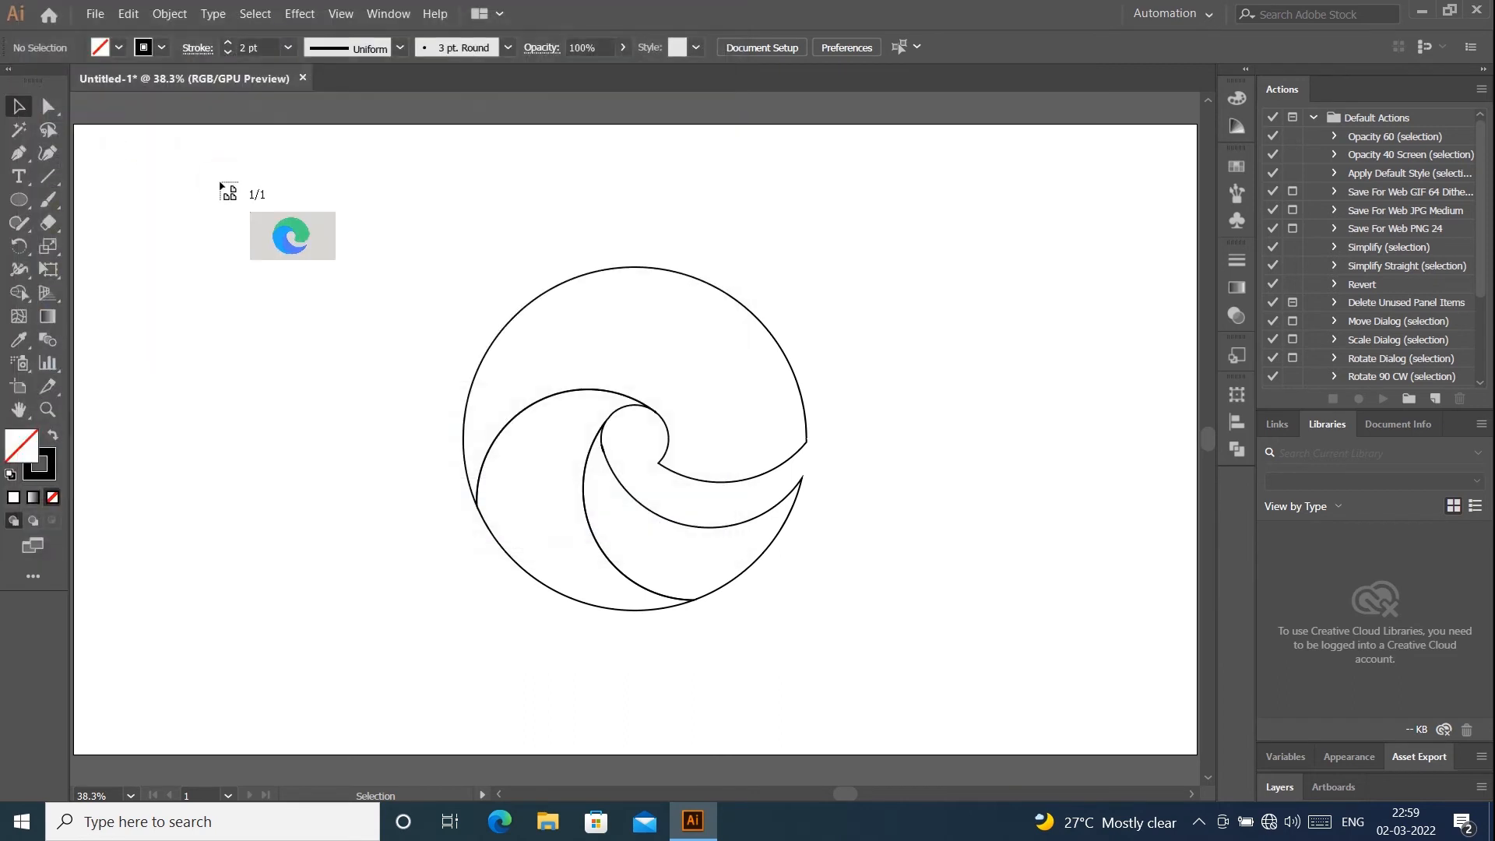
pyautogui.moveTo(261, 346); pyautogui.dragTo(263, 345)
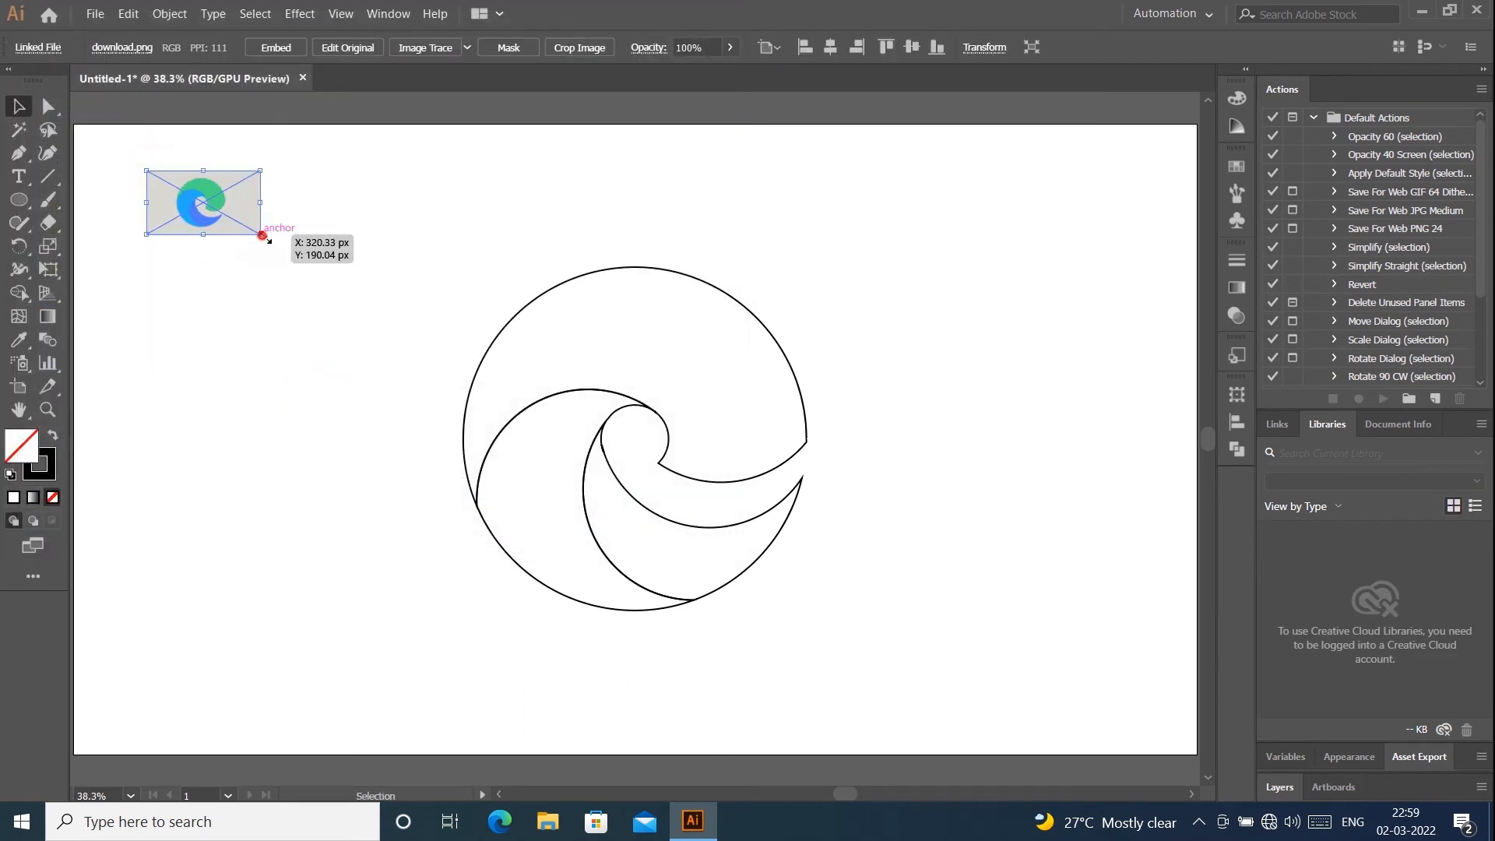
pyautogui.moveTo(261, 235); pyautogui.dragTo(363, 347)
pyautogui.click(496, 196)
# - Fill the large upper shape with the green sampled from the reference logo using the Eyedropper
pyautogui.click(674, 271)
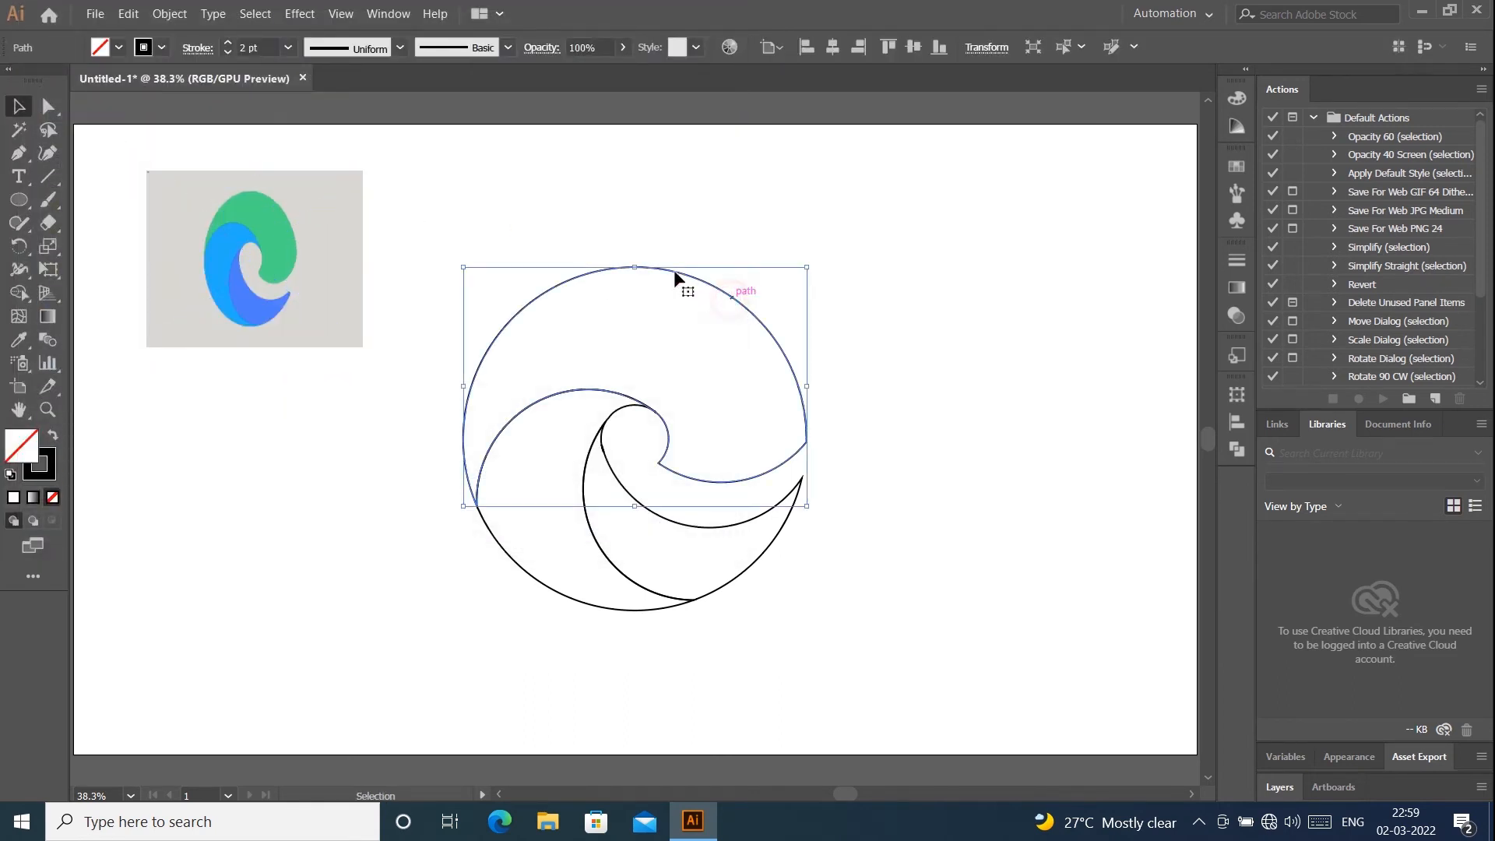
pyautogui.click(19, 339)
pyautogui.click(256, 211)
pyautogui.press('v')
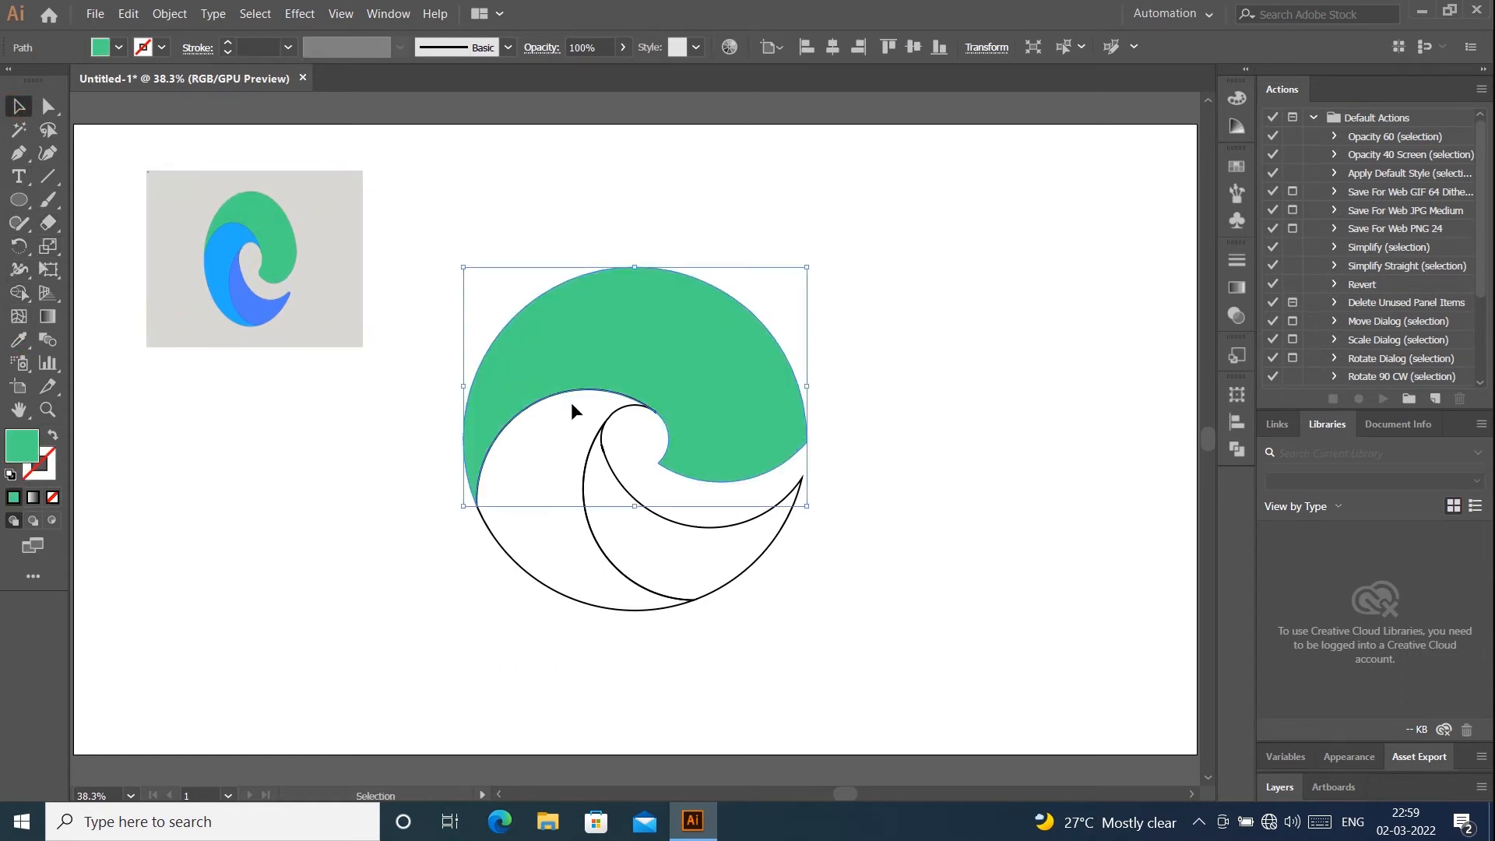
# - Fill the left crescent with the light blue sampled from the reference logo using the Eyedropper
pyautogui.click(584, 490)
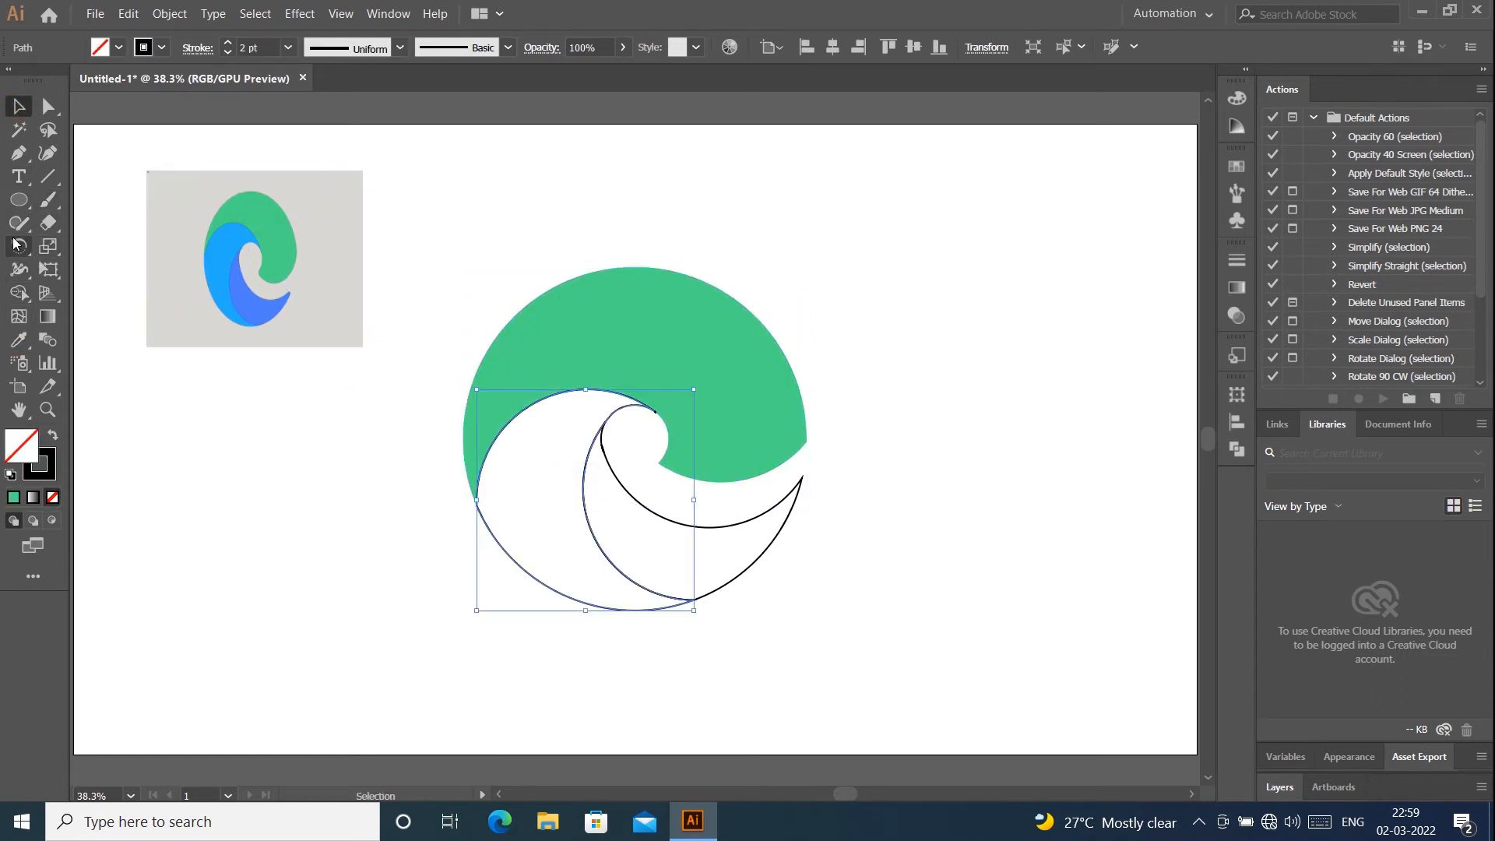
pyautogui.click(19, 339)
pyautogui.click(222, 253)
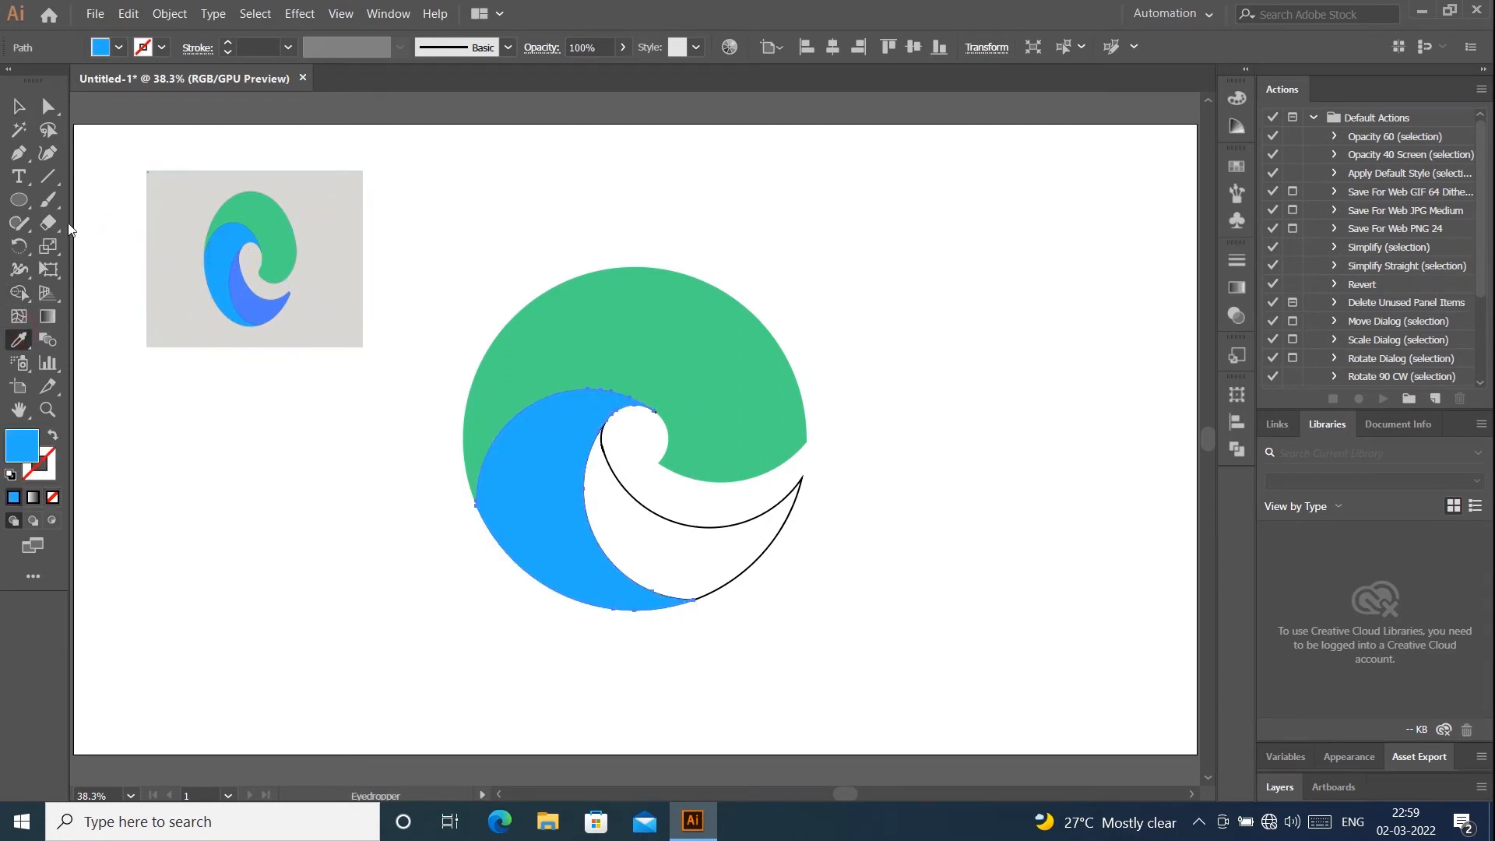
pyautogui.click(19, 106)
pyautogui.click(566, 478)
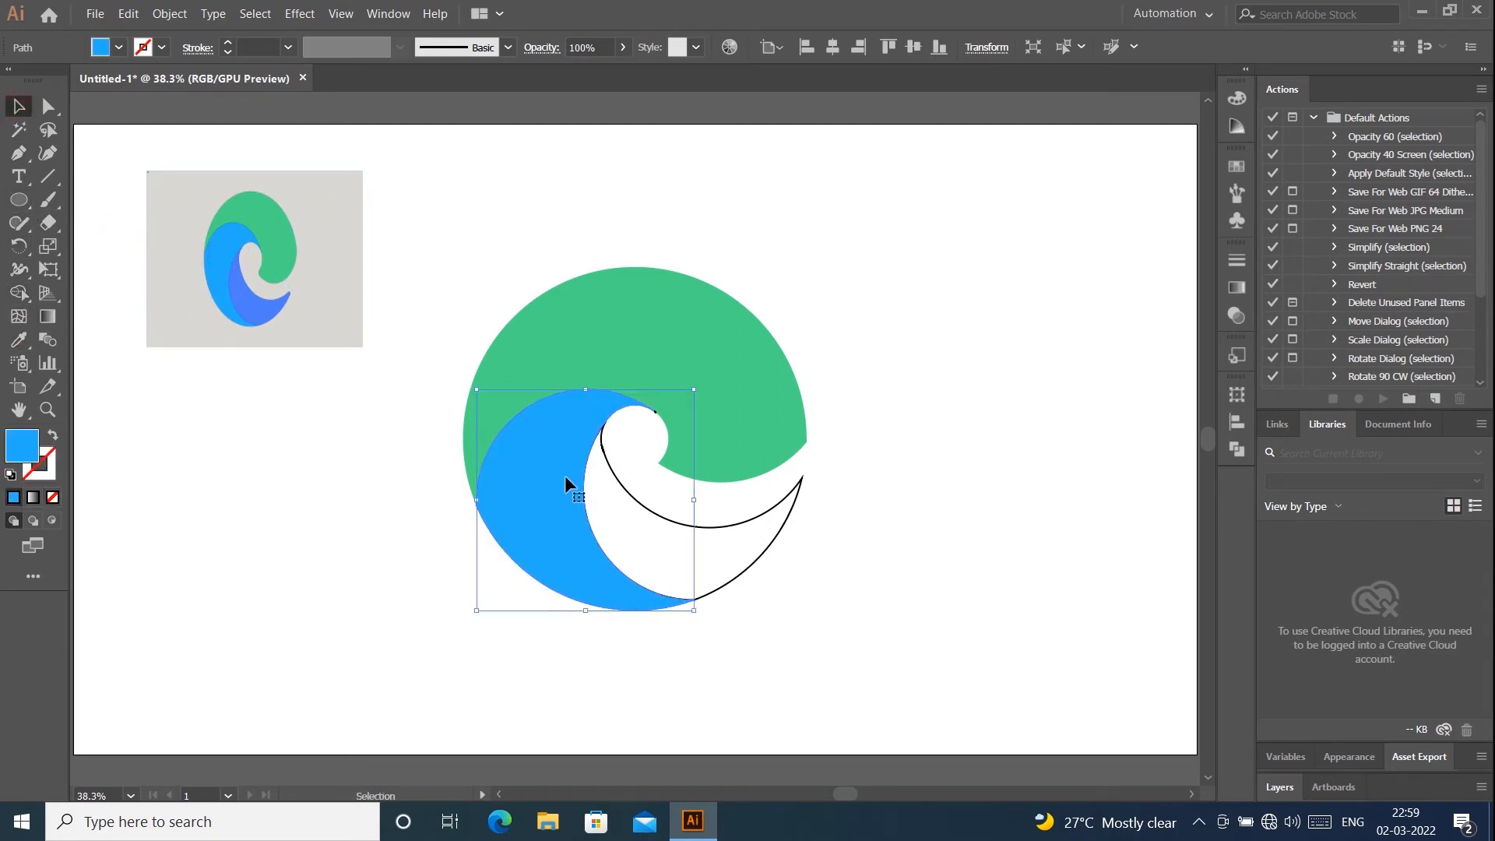
# - Fill the lower-right crescent with the darker blue sampled from the reference logo using the Eyedropper, and delete the reference image
pyautogui.click(619, 484)
pyautogui.click(19, 339)
pyautogui.click(265, 317)
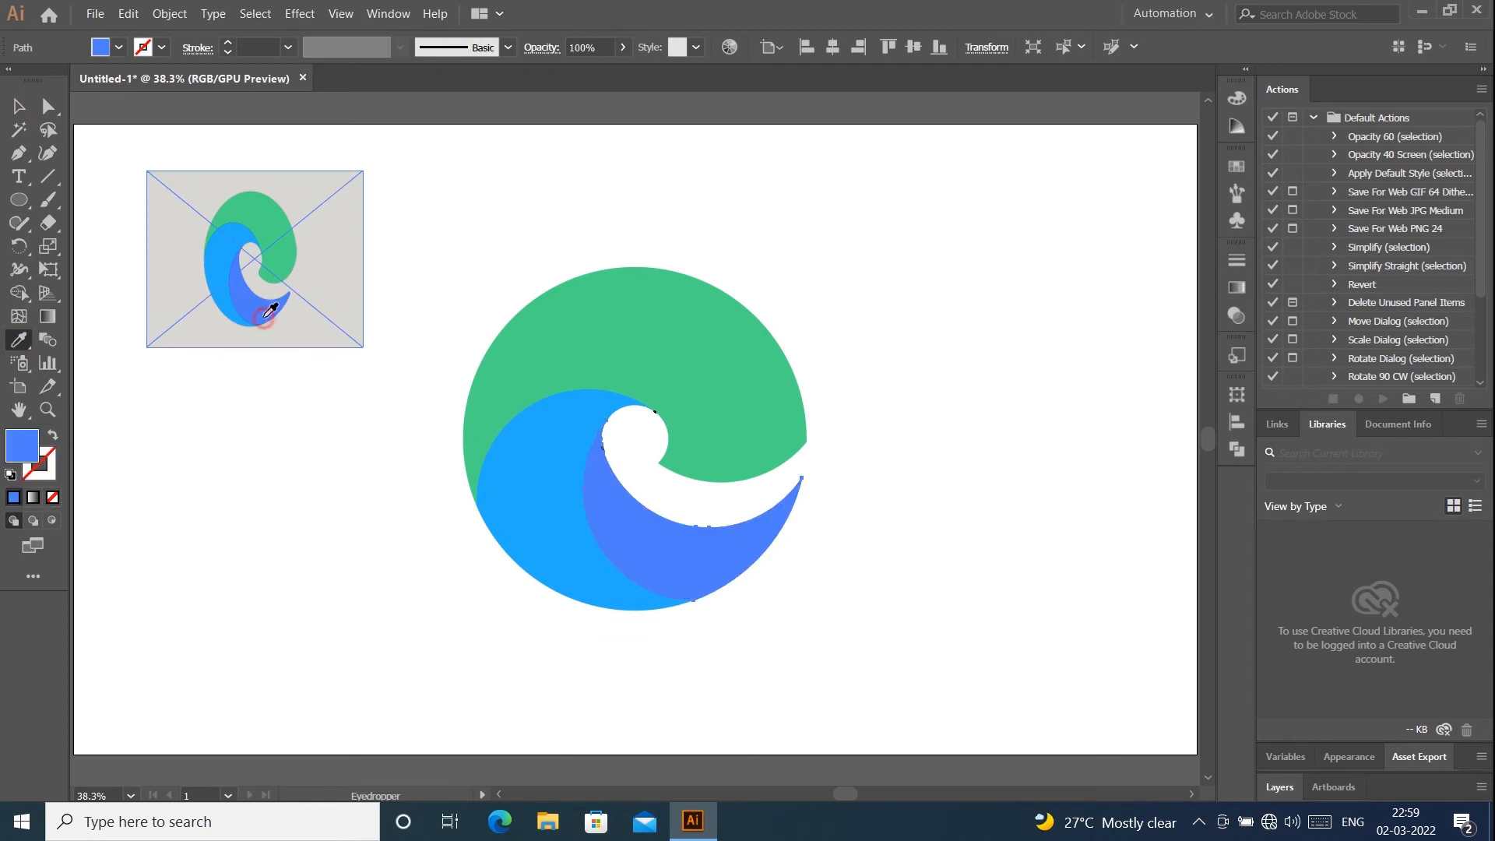
pyautogui.click(19, 106)
pyautogui.click(613, 215)
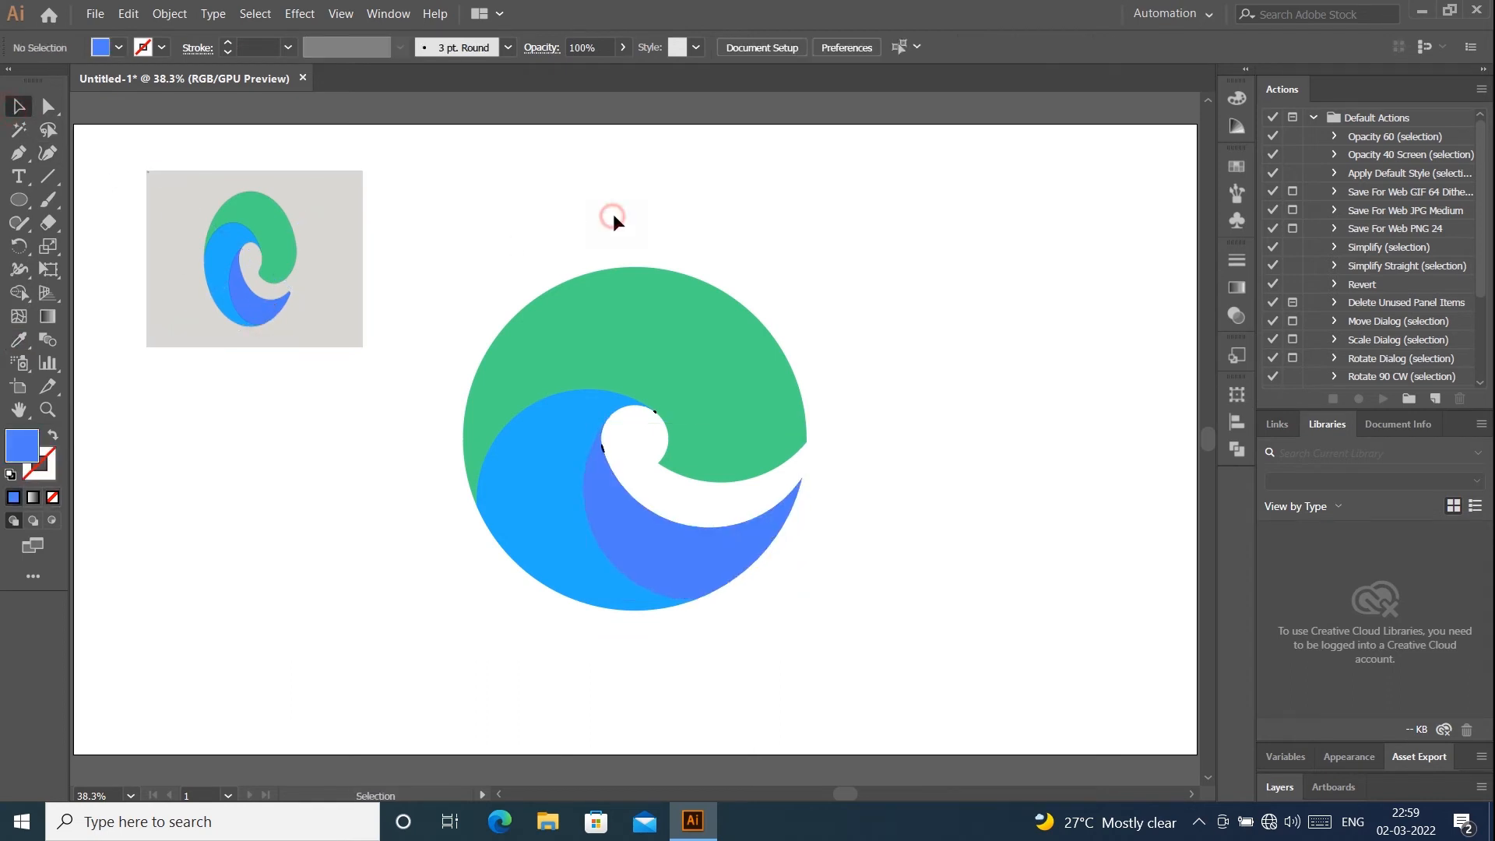
pyautogui.click(318, 253)
pyautogui.press('Delete')
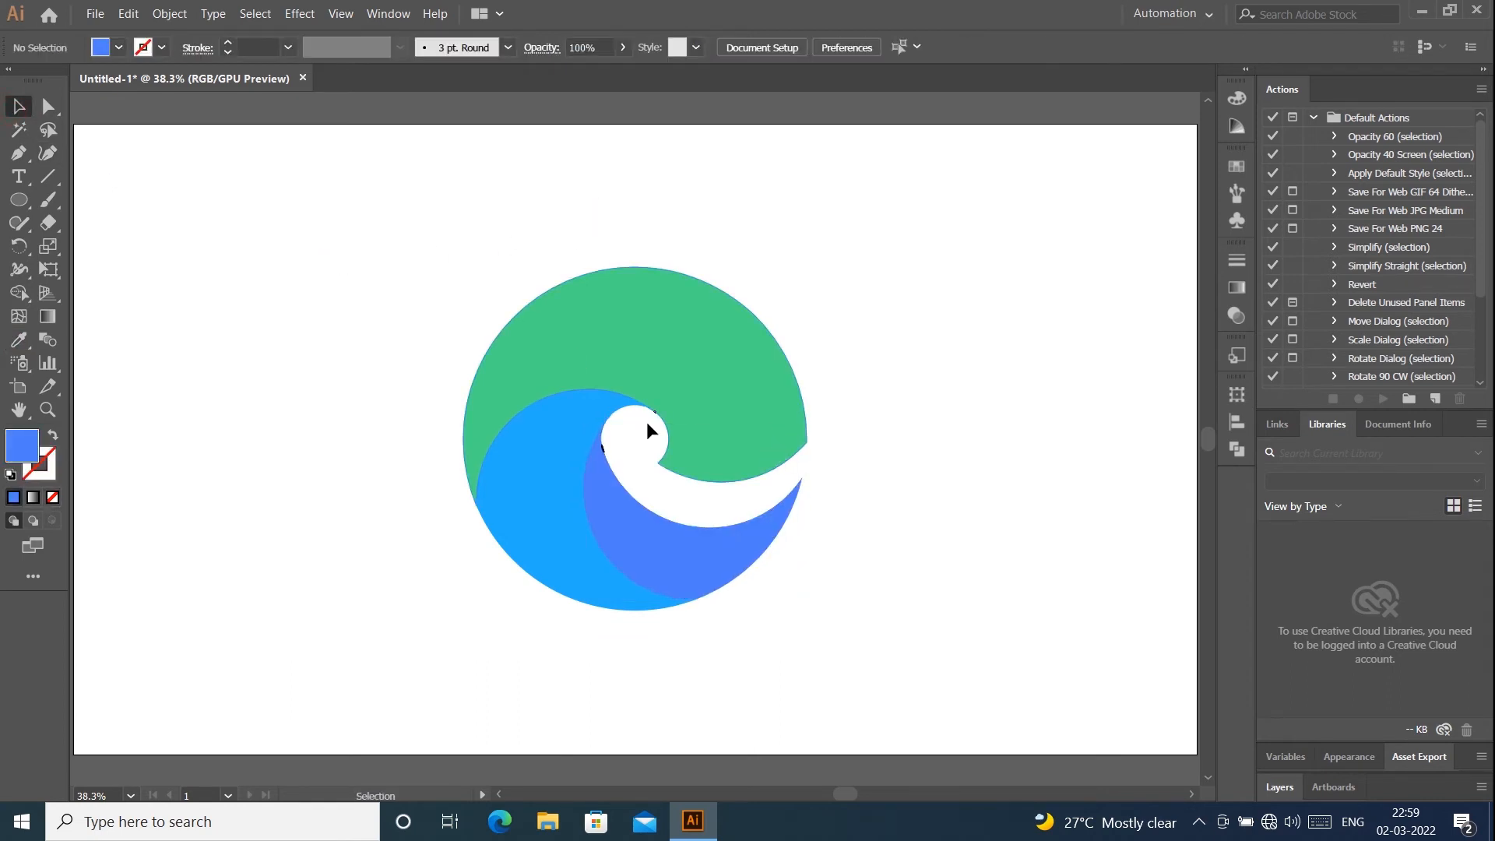
# - Delete the stray black stroke fragment at the small circle's upper-right edge, leaving the colored shapes out of the selection
pyautogui.scroll(2, 646, 428)
pyautogui.scroll(3, 649, 426)
pyautogui.click(682, 366)
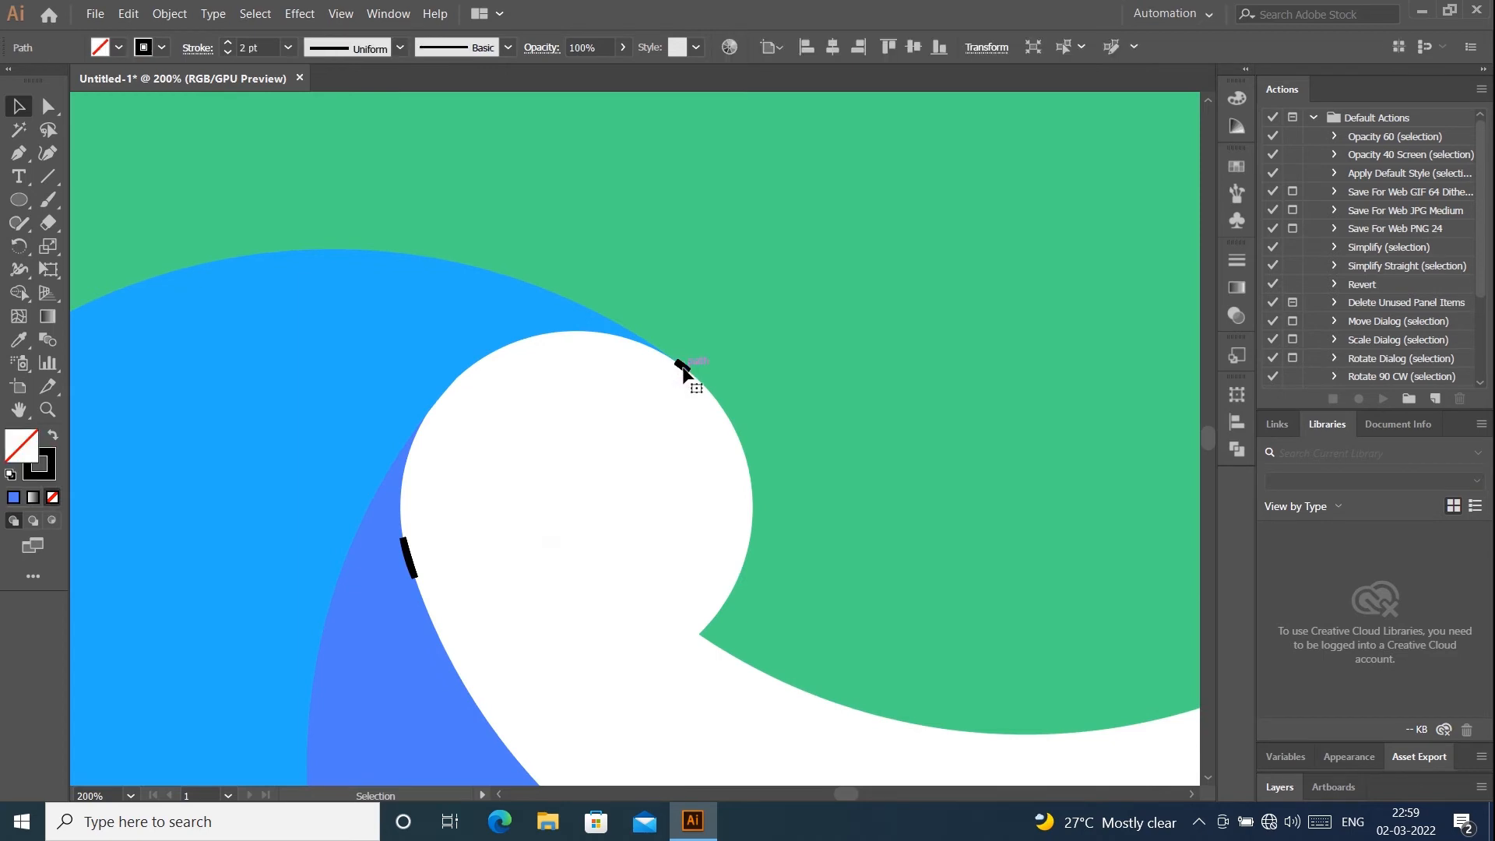
pyautogui.click(682, 367)
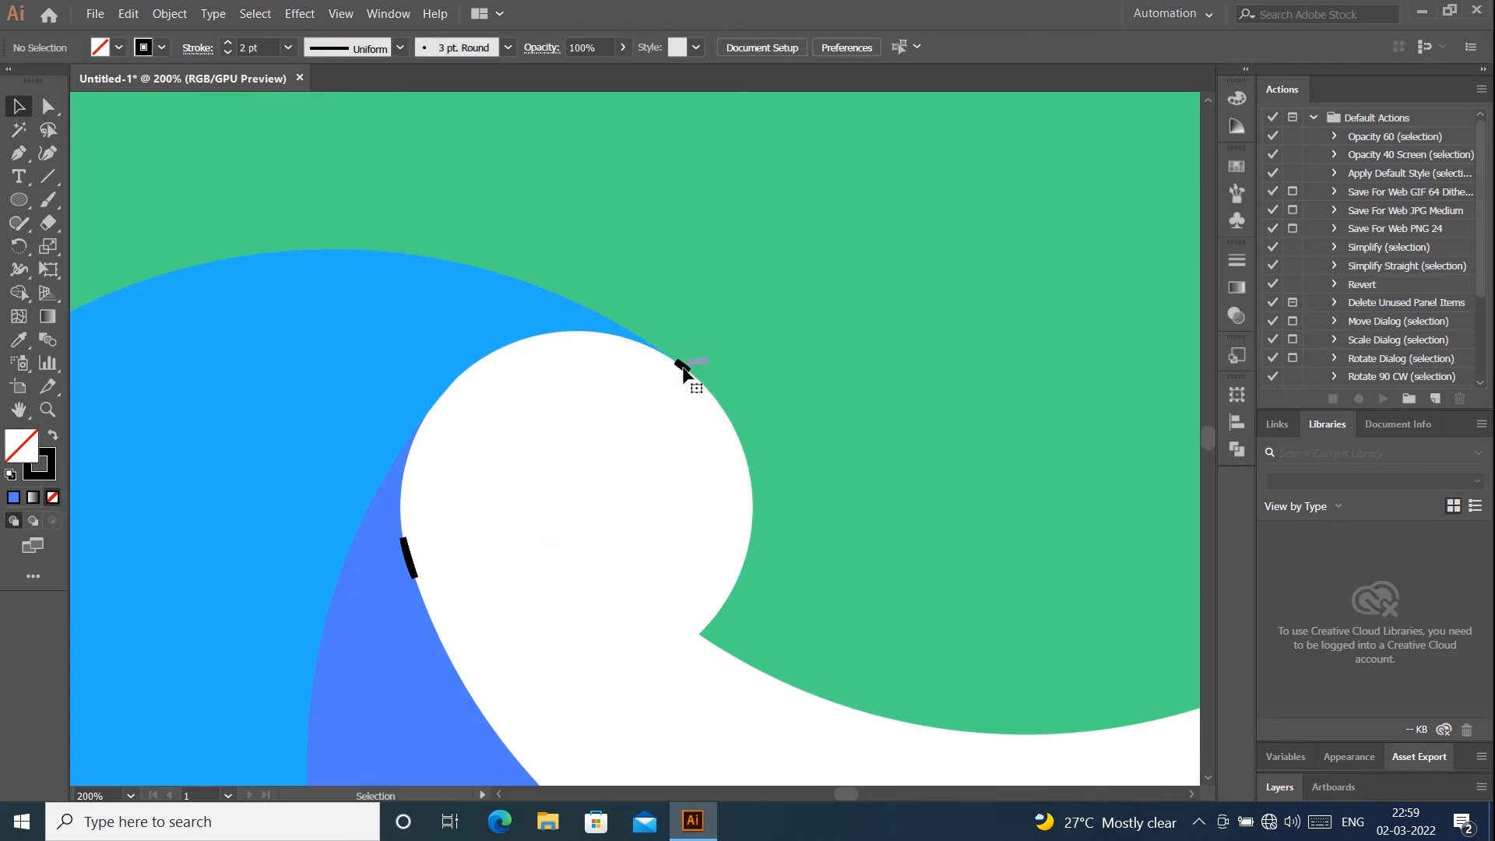
pyautogui.click(682, 366)
pyautogui.click(677, 384)
pyautogui.moveTo(656, 353); pyautogui.dragTo(711, 374)
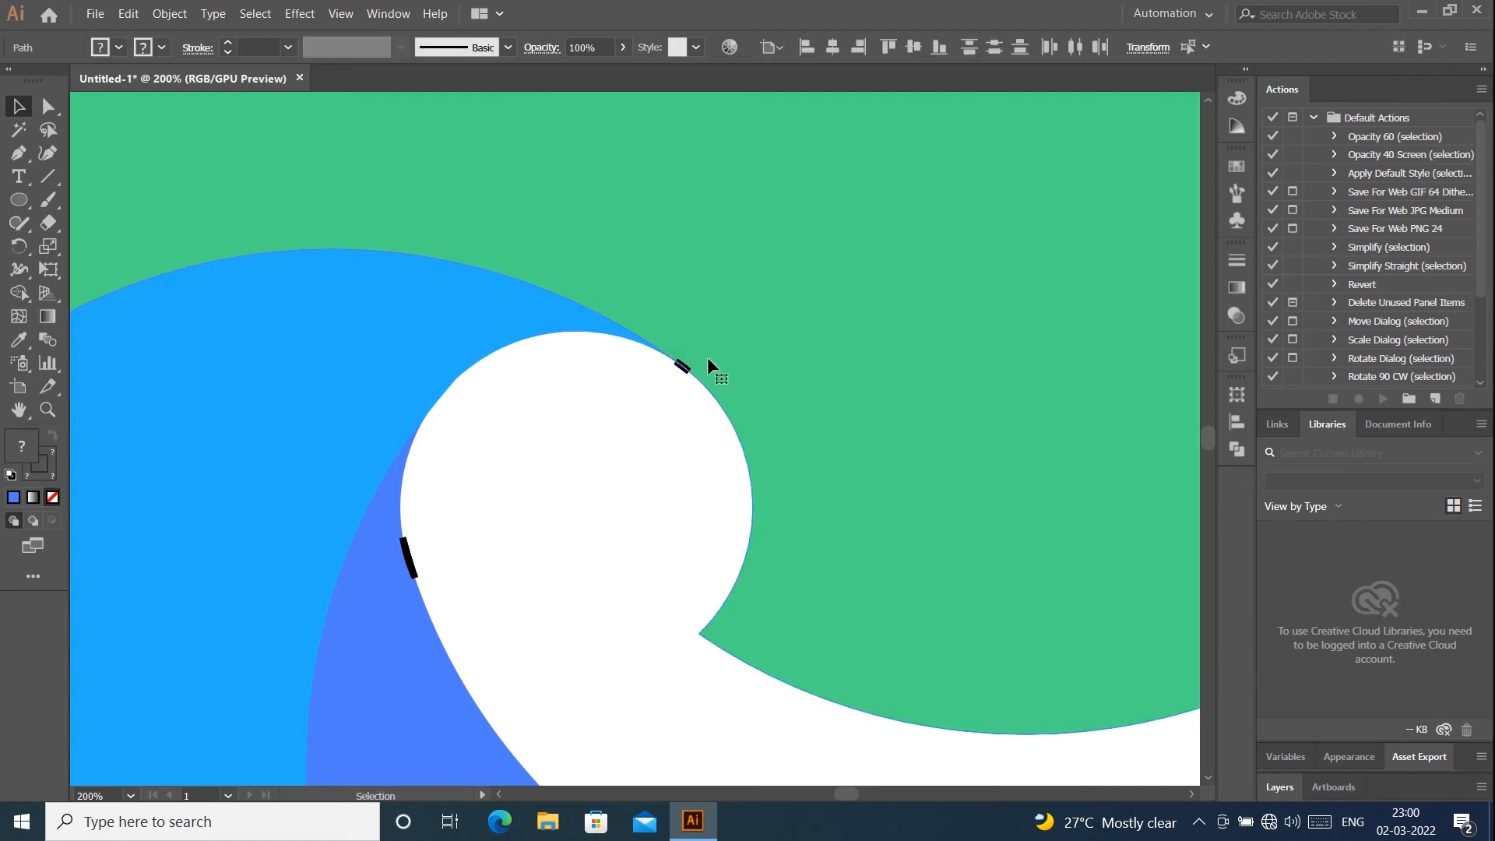
pyautogui.scroll(-3, 710, 365)
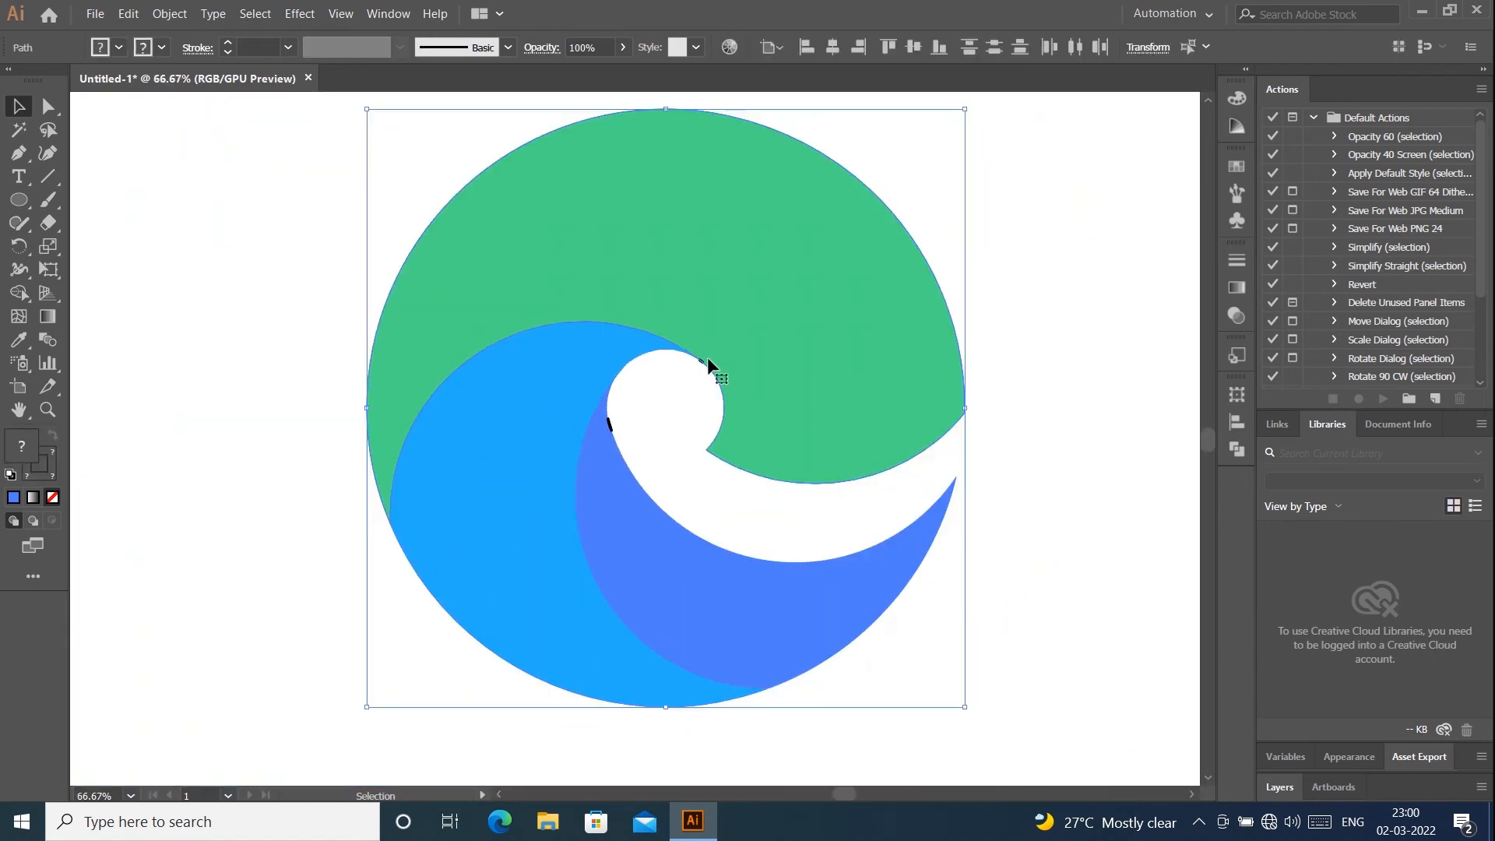
pyautogui.keyDown('shift'); pyautogui.click(834, 319); pyautogui.keyUp('shift')
pyautogui.keyDown('shift'); pyautogui.click(538, 488); pyautogui.keyUp('shift')
pyautogui.press('Delete')
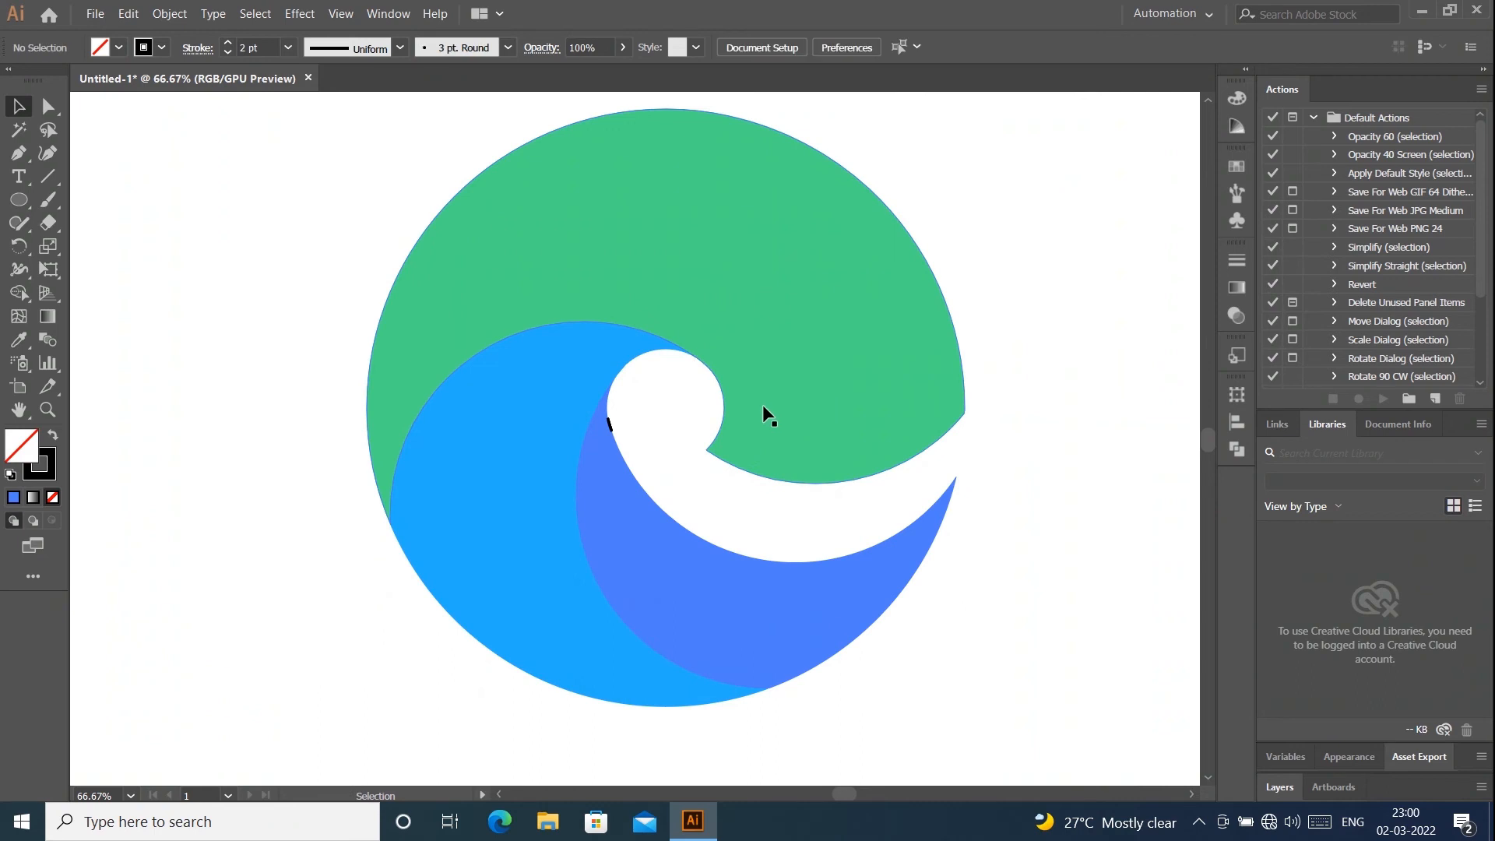
# - Delete the stray black stroke fragment on the small circle's left edge, keeping the blue crescents
pyautogui.click(590, 407)
pyautogui.keyDown('shift'); pyautogui.click(534, 433); pyautogui.keyUp('shift')
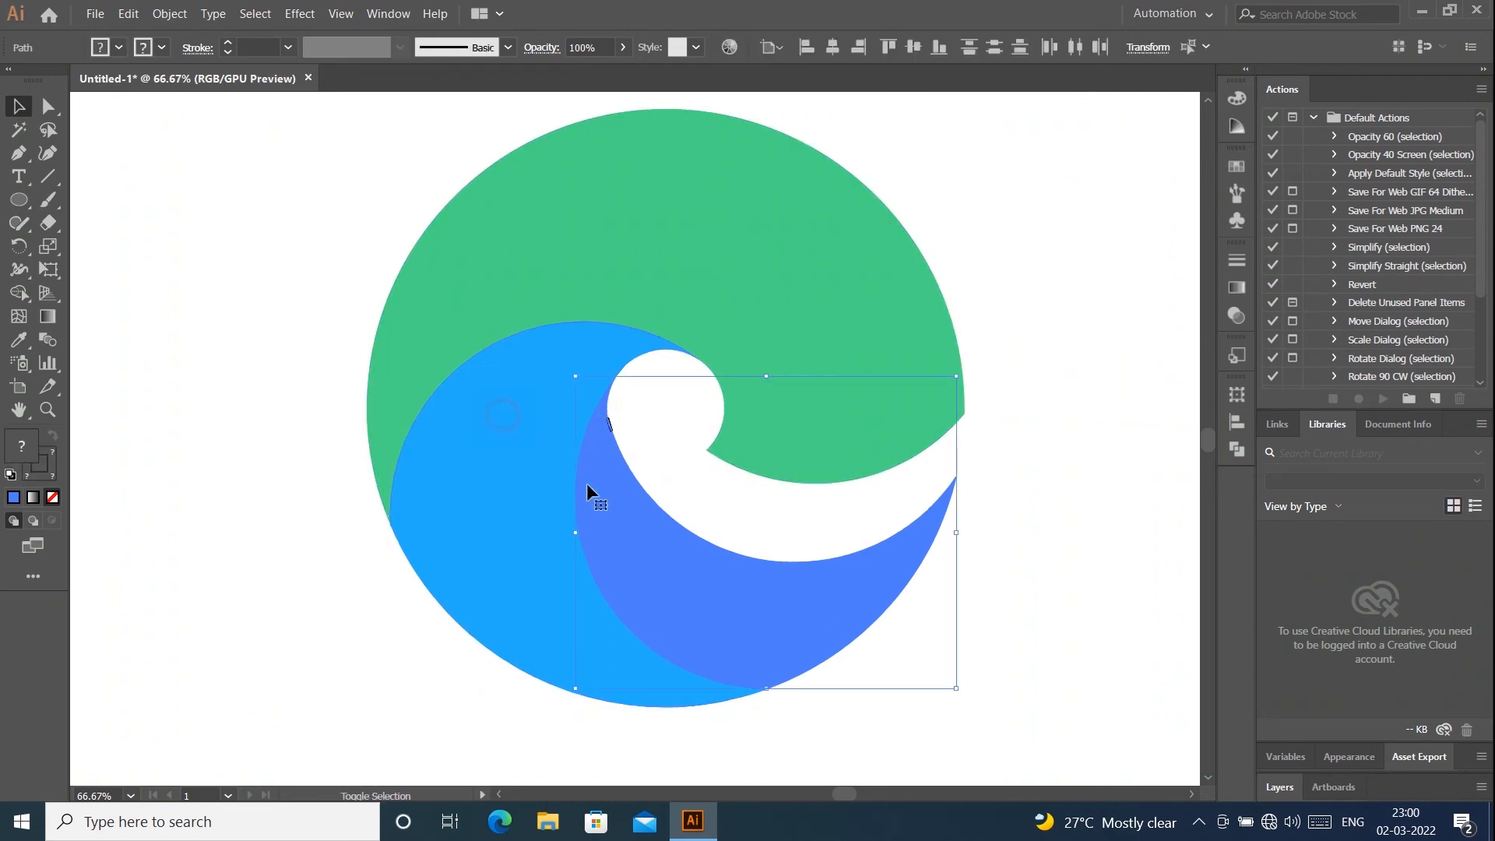
pyautogui.keyDown('shift'); pyautogui.click(667, 554); pyautogui.keyUp('shift')
pyautogui.press('Delete')
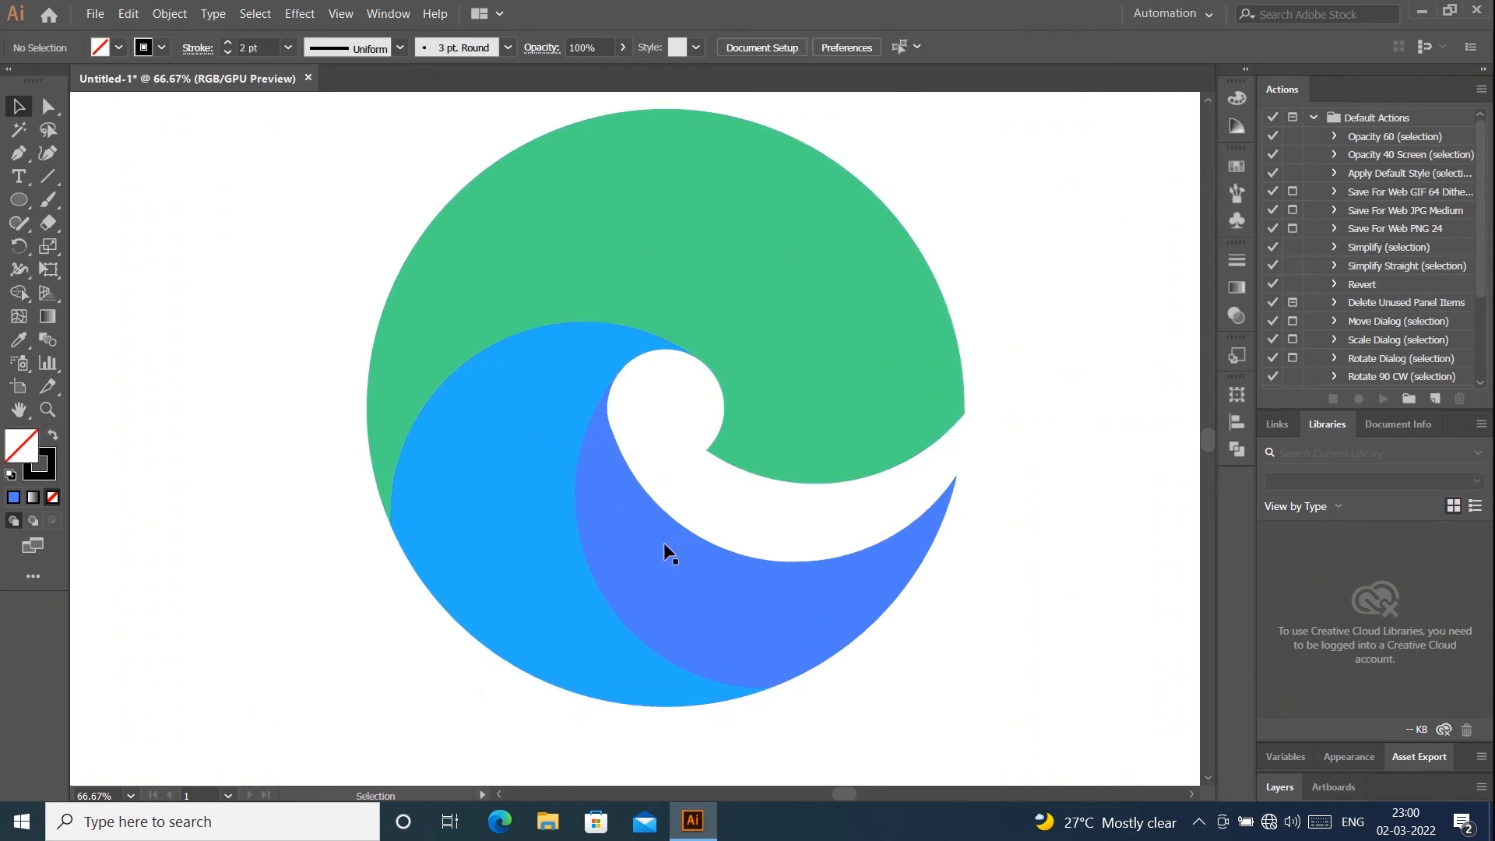
# - Round the green shape's outer right tip with a corner radius of about 15 px
pyautogui.hotkey('ctrl', '-')
pyautogui.hotkey('ctrl', '-')
pyautogui.click(787, 476)
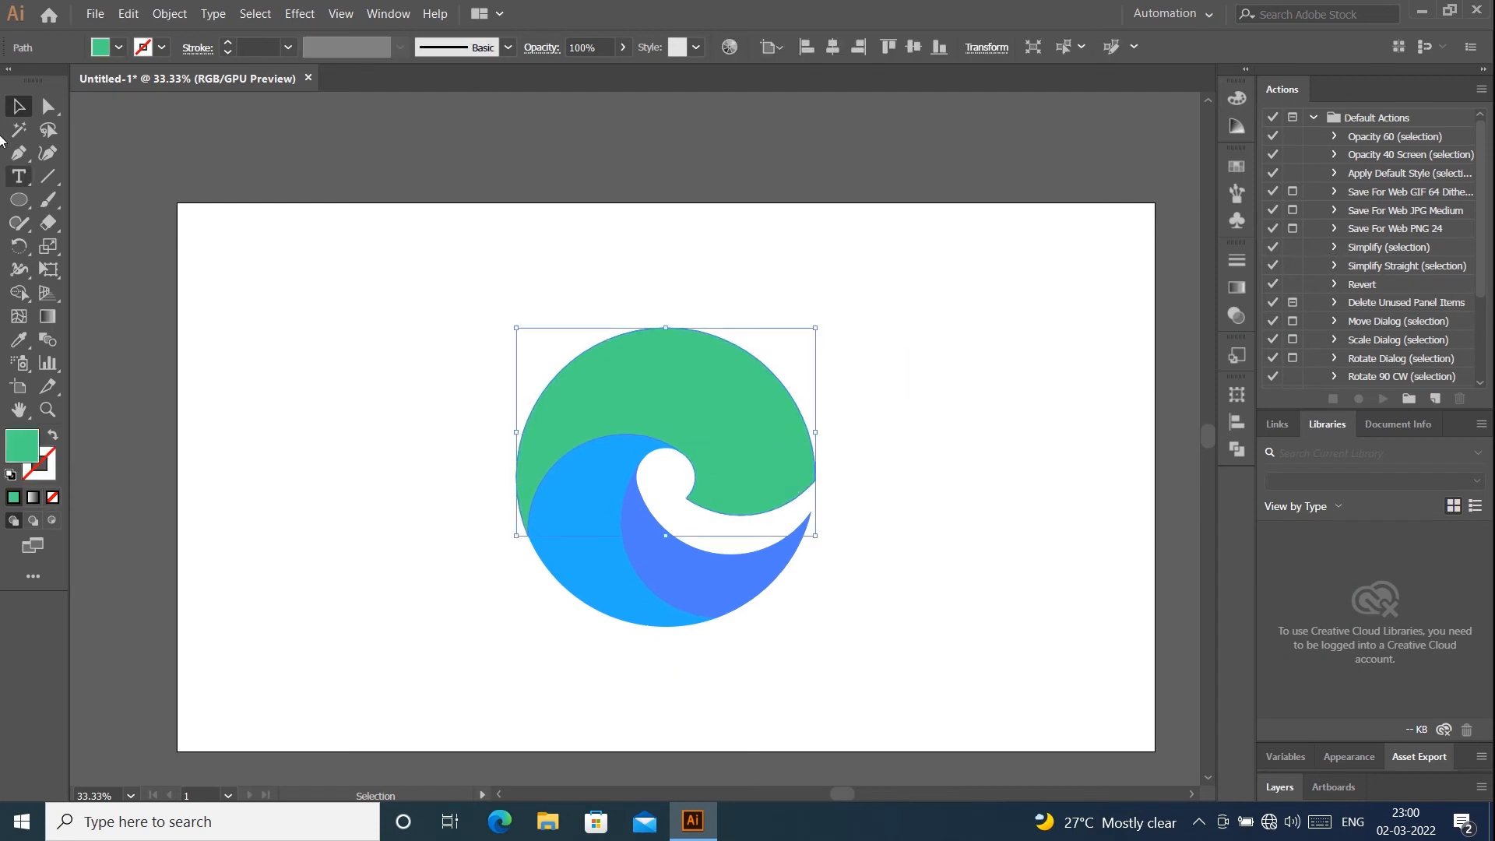
pyautogui.press('a')
pyautogui.hotkey('ctrl', '+')
pyautogui.hotkey('ctrl', '+')
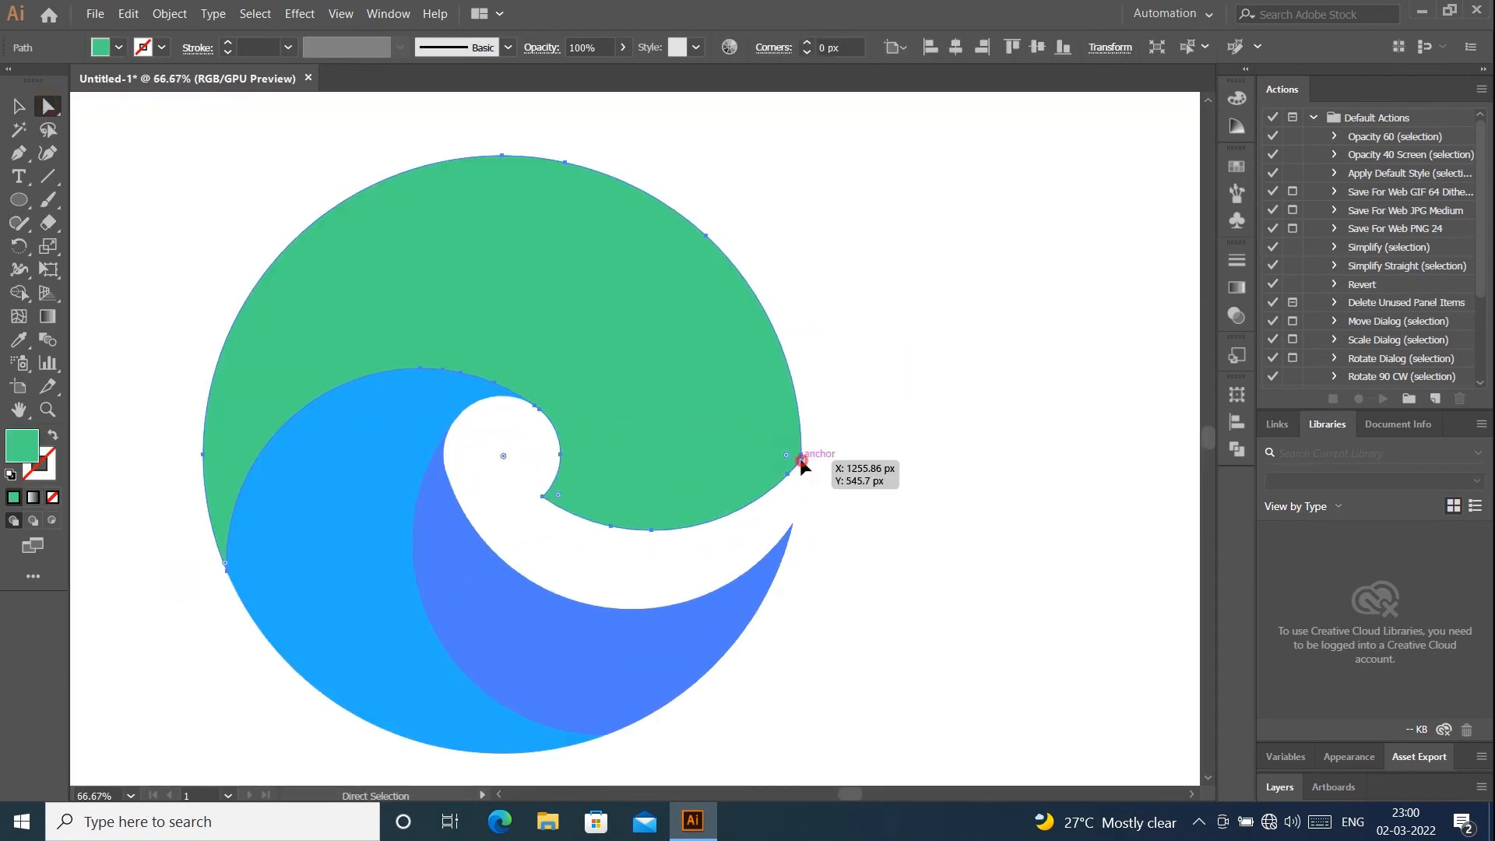
pyautogui.click(801, 461)
pyautogui.moveTo(786, 455); pyautogui.dragTo(779, 458)
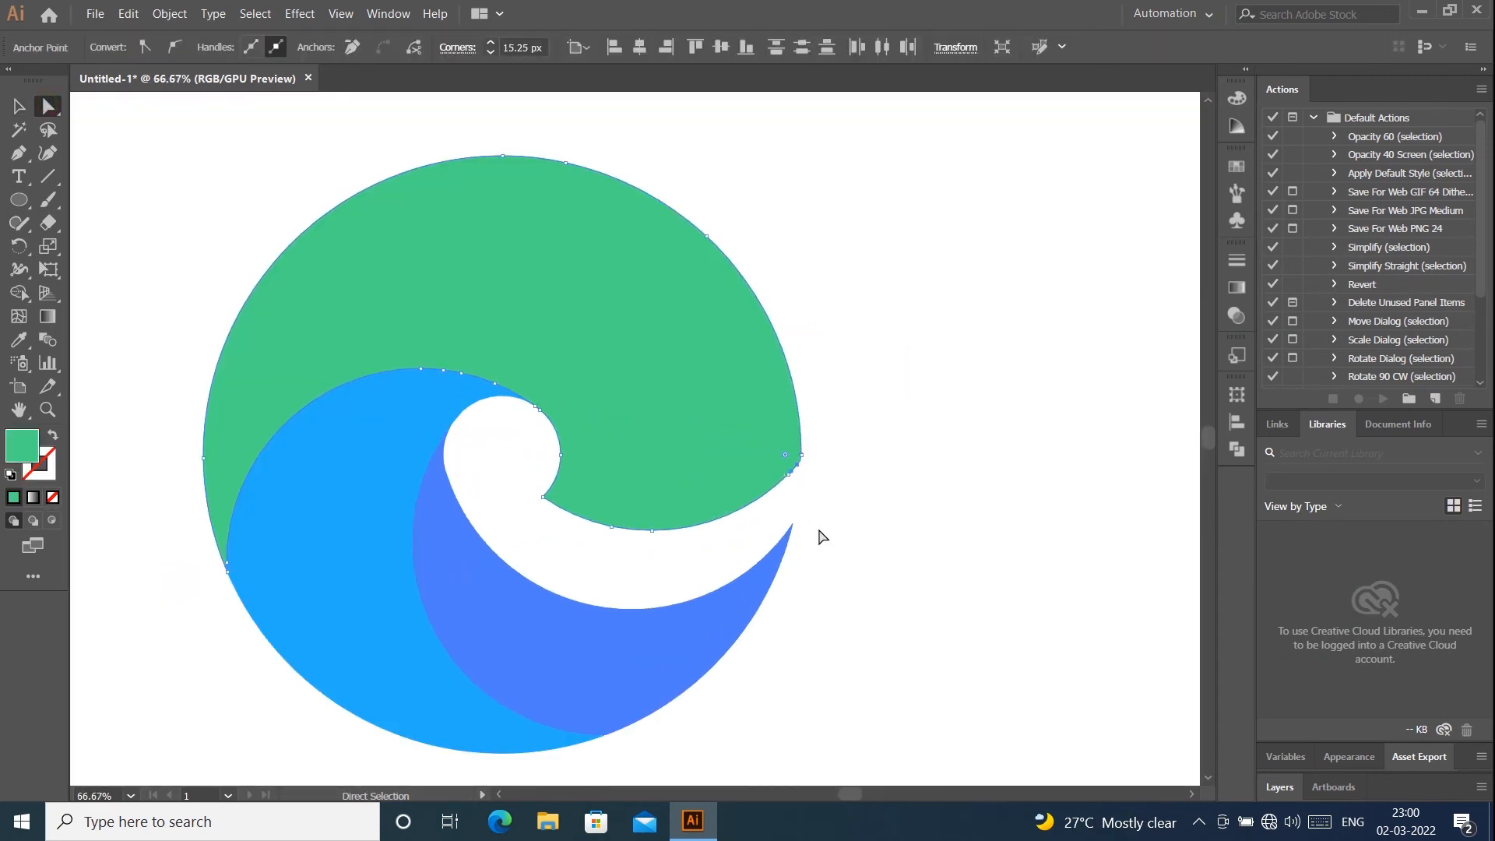
# - Round the green shape's inner tip beside the small circle with a corner radius of about 34 px, and deselect
pyautogui.click(543, 497)
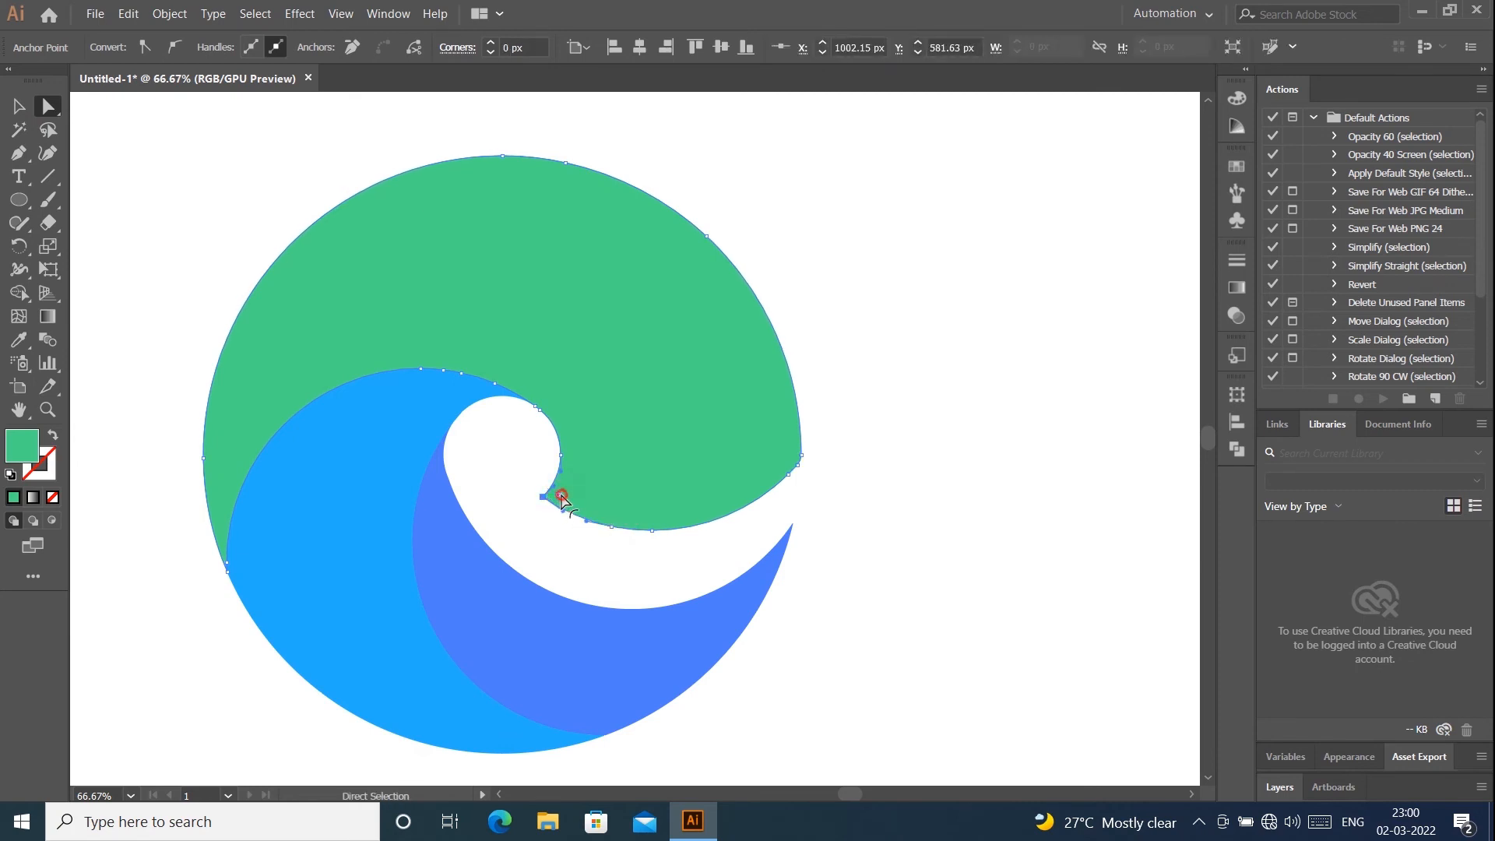
pyautogui.moveTo(562, 498); pyautogui.dragTo(597, 502)
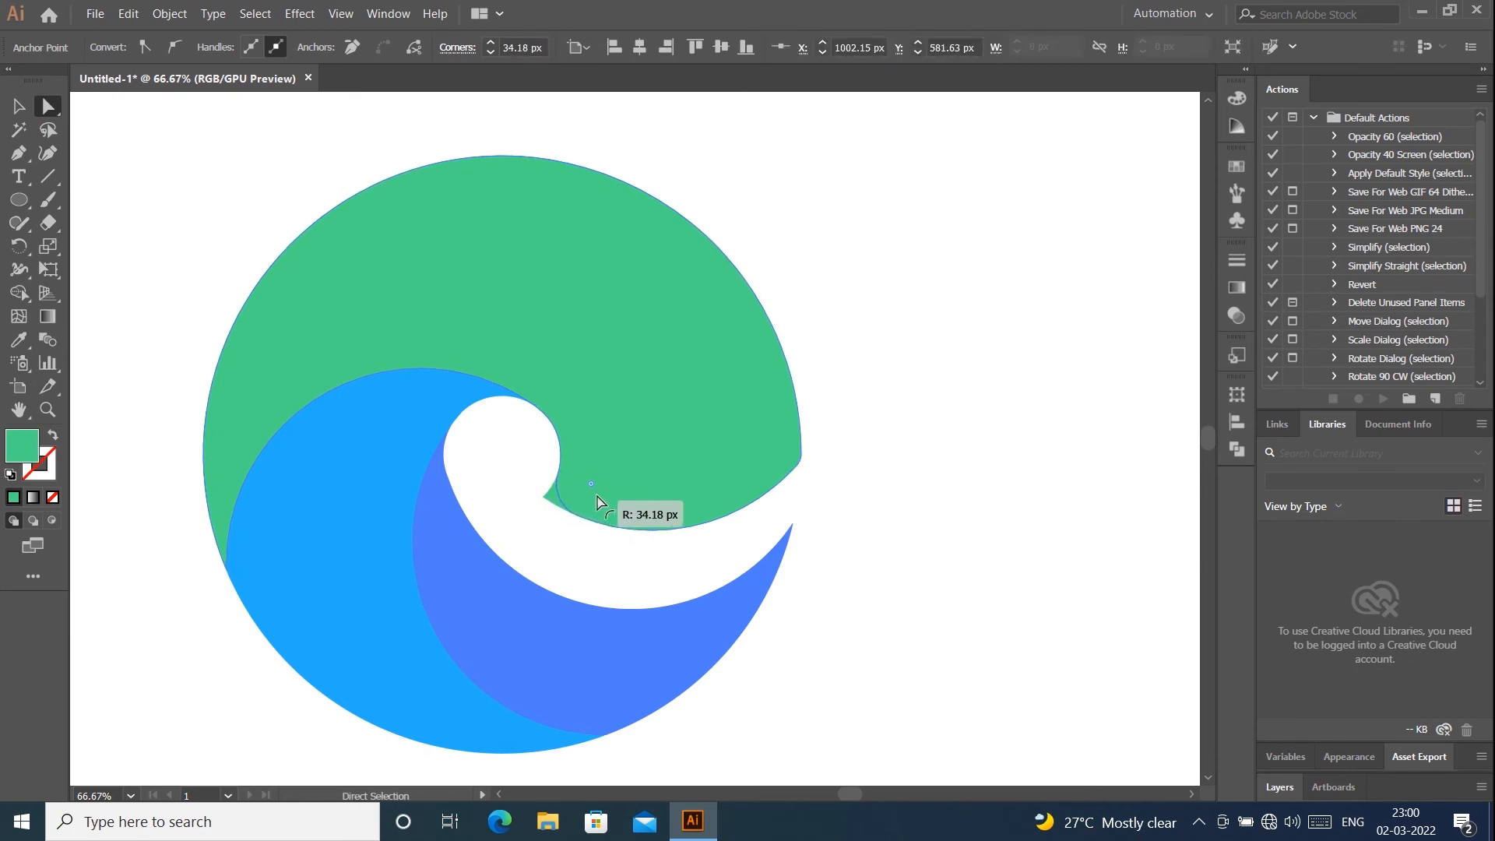
pyautogui.click(18, 105)
pyautogui.click(930, 296)
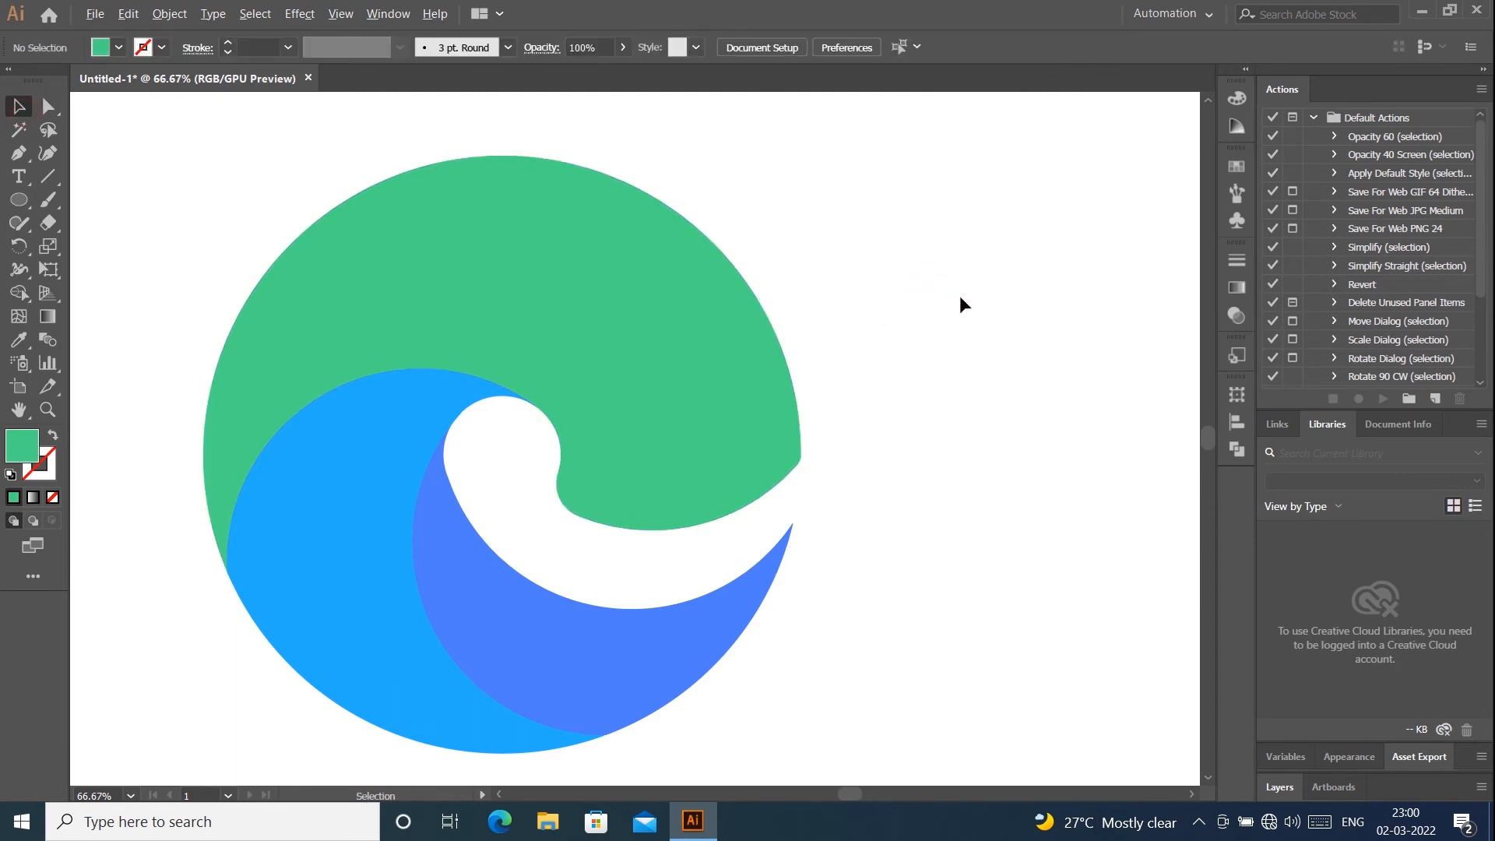
# - Select all the logo shapes and group them
pyautogui.scroll(-1, 960, 304)
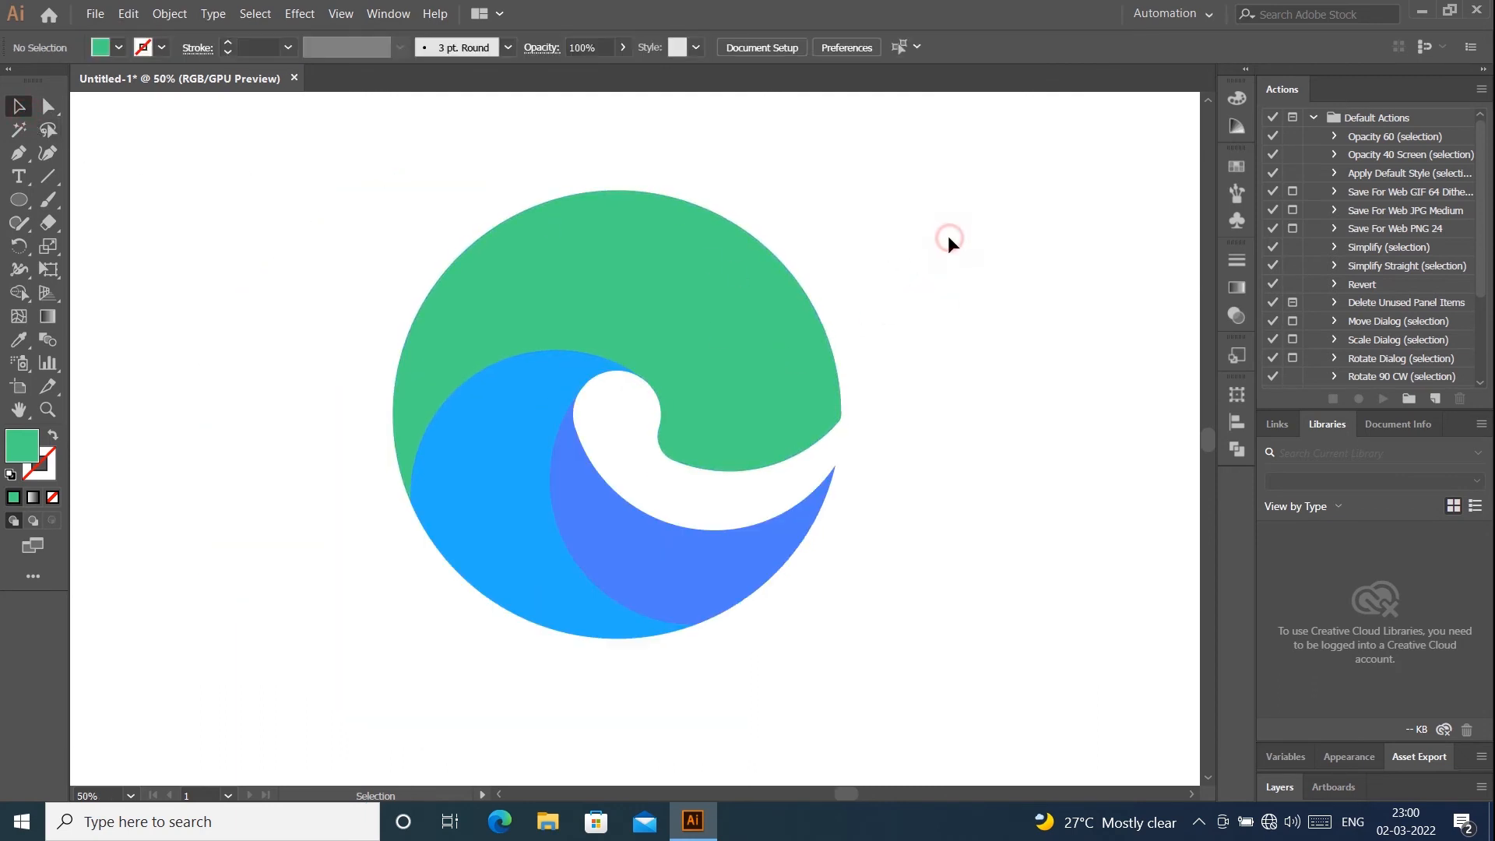
pyautogui.scroll(-1, 950, 241)
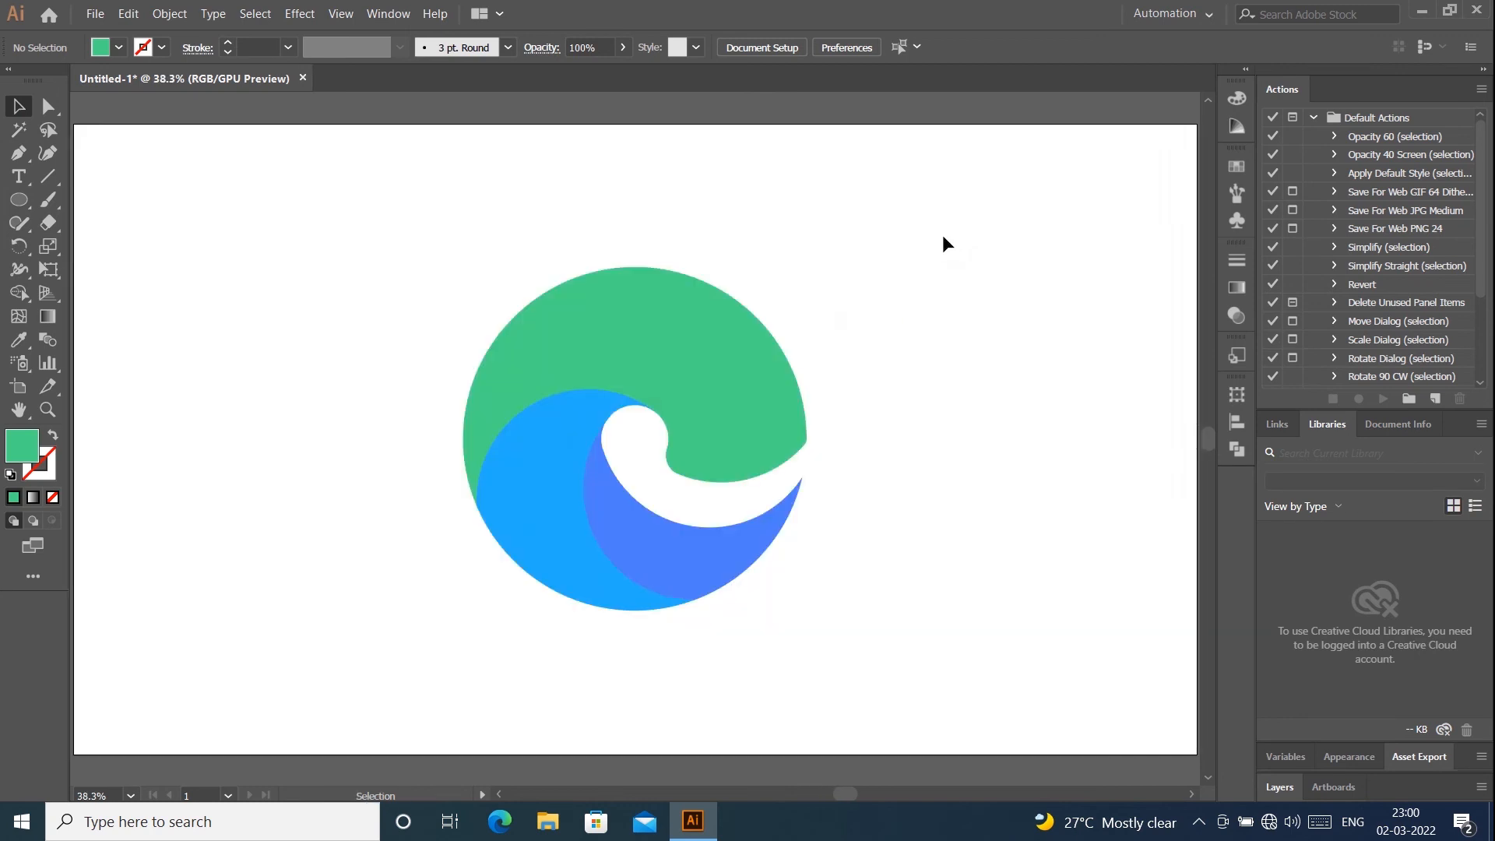
pyautogui.moveTo(349, 248); pyautogui.dragTo(872, 630)
pyautogui.rightClick(728, 370)
pyautogui.click(823, 476)
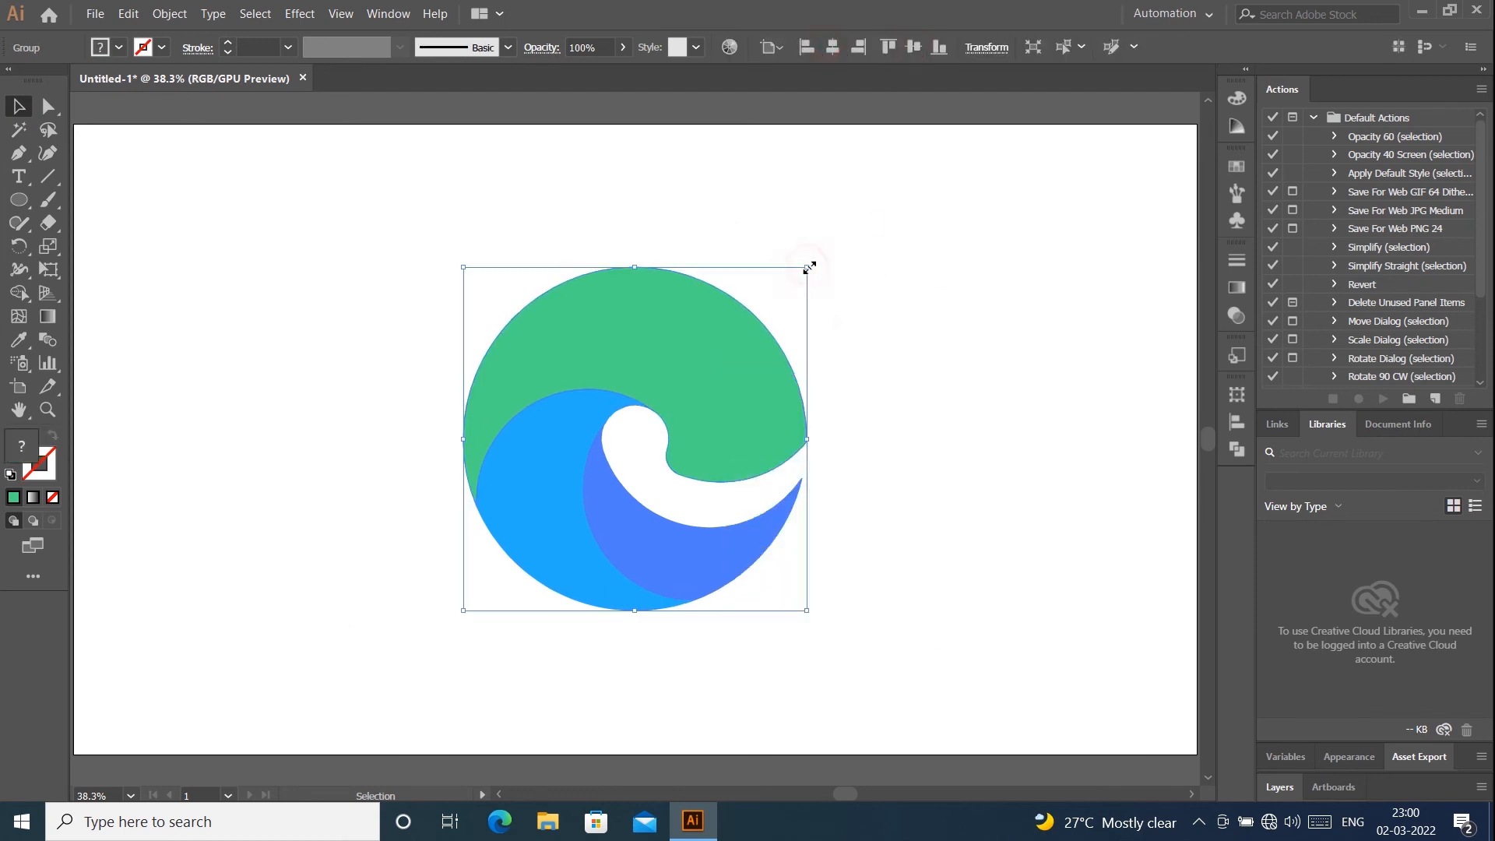
# - Scale the logo group down proportionally to about two-thirds of its size and center it on the artboard both ways
pyautogui.moveTo(807, 267); pyautogui.dragTo(696, 343)
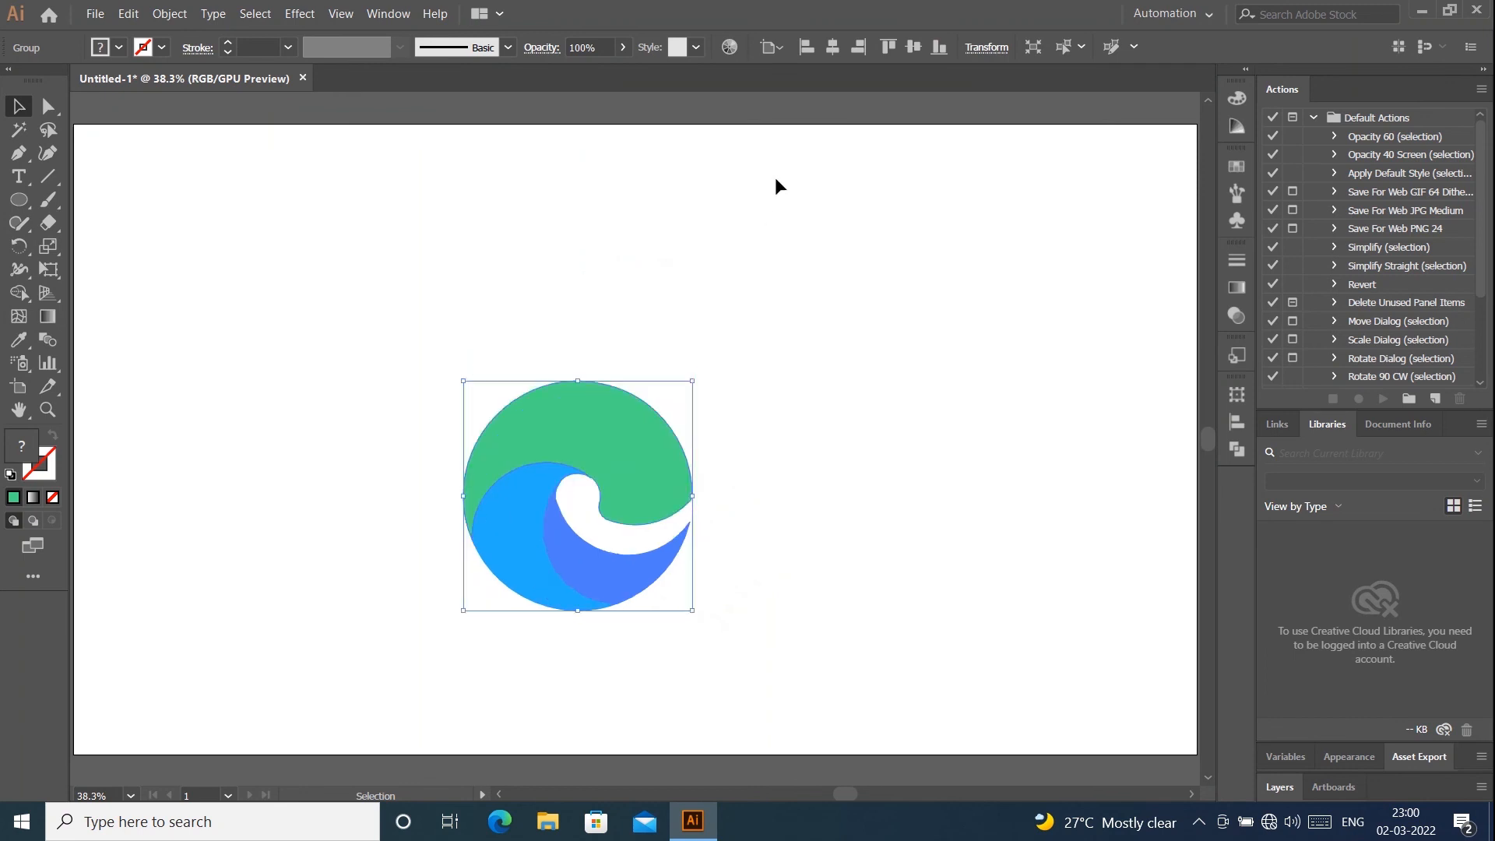
pyautogui.click(832, 46)
pyautogui.click(913, 47)
pyautogui.click(948, 178)
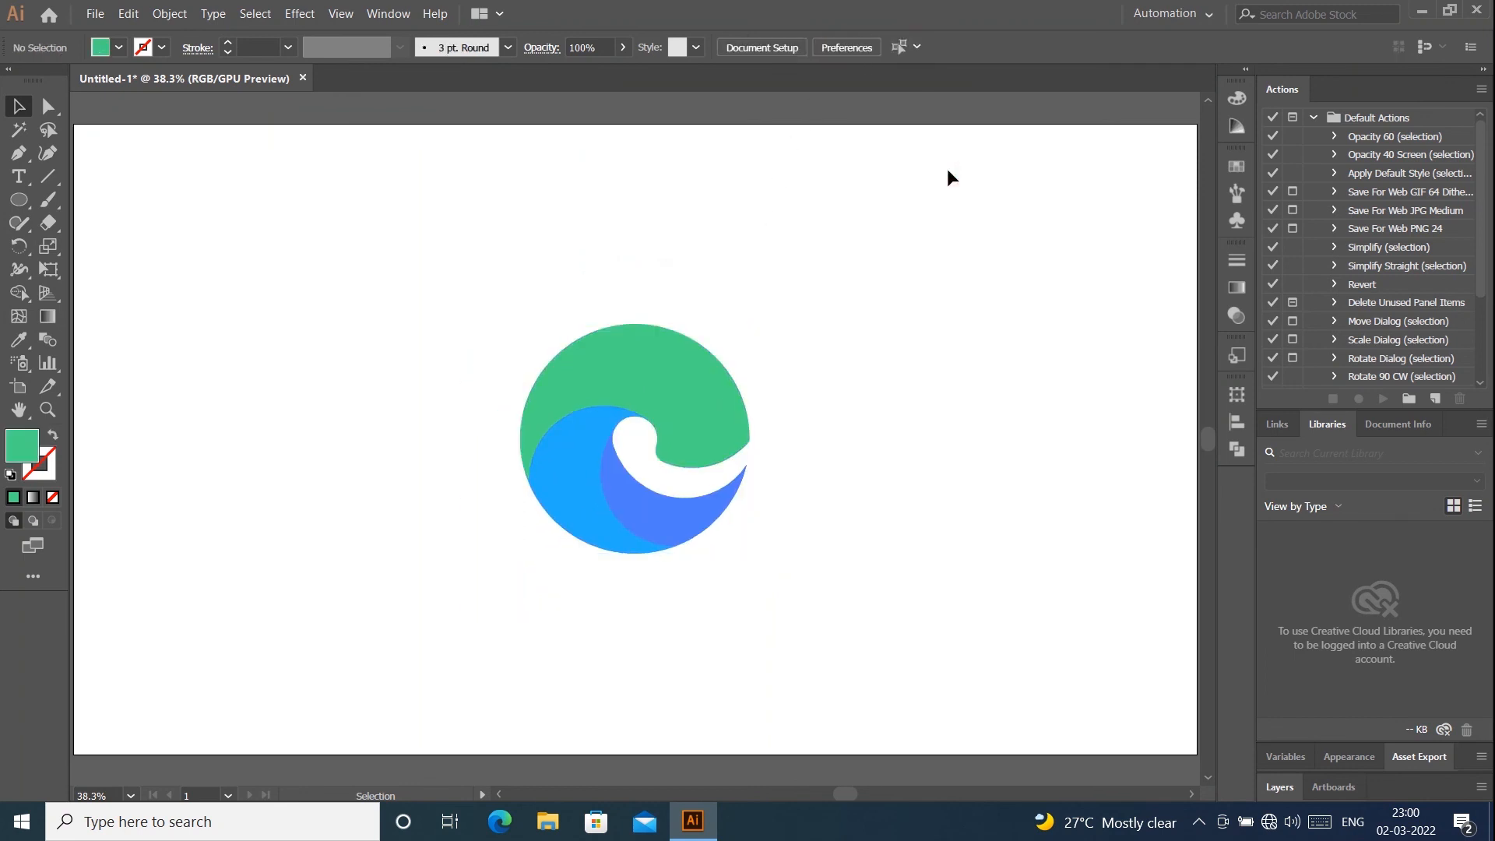
# - Shrink the logo group slightly further, recenter it horizontally and vertically on the artboard, and deselect it
pyautogui.click(667, 434)
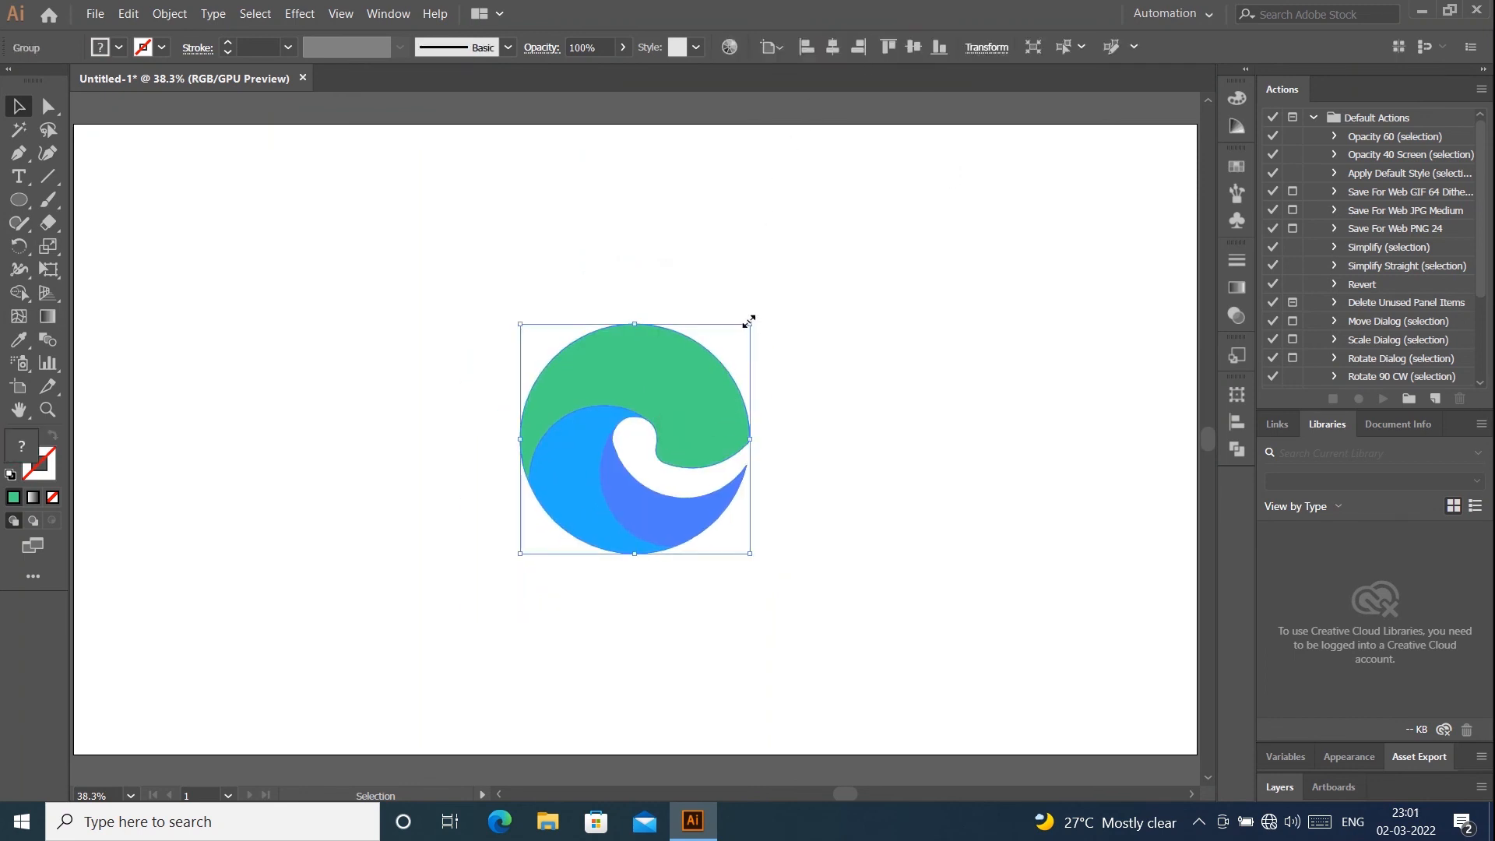
pyautogui.moveTo(748, 320); pyautogui.dragTo(708, 365)
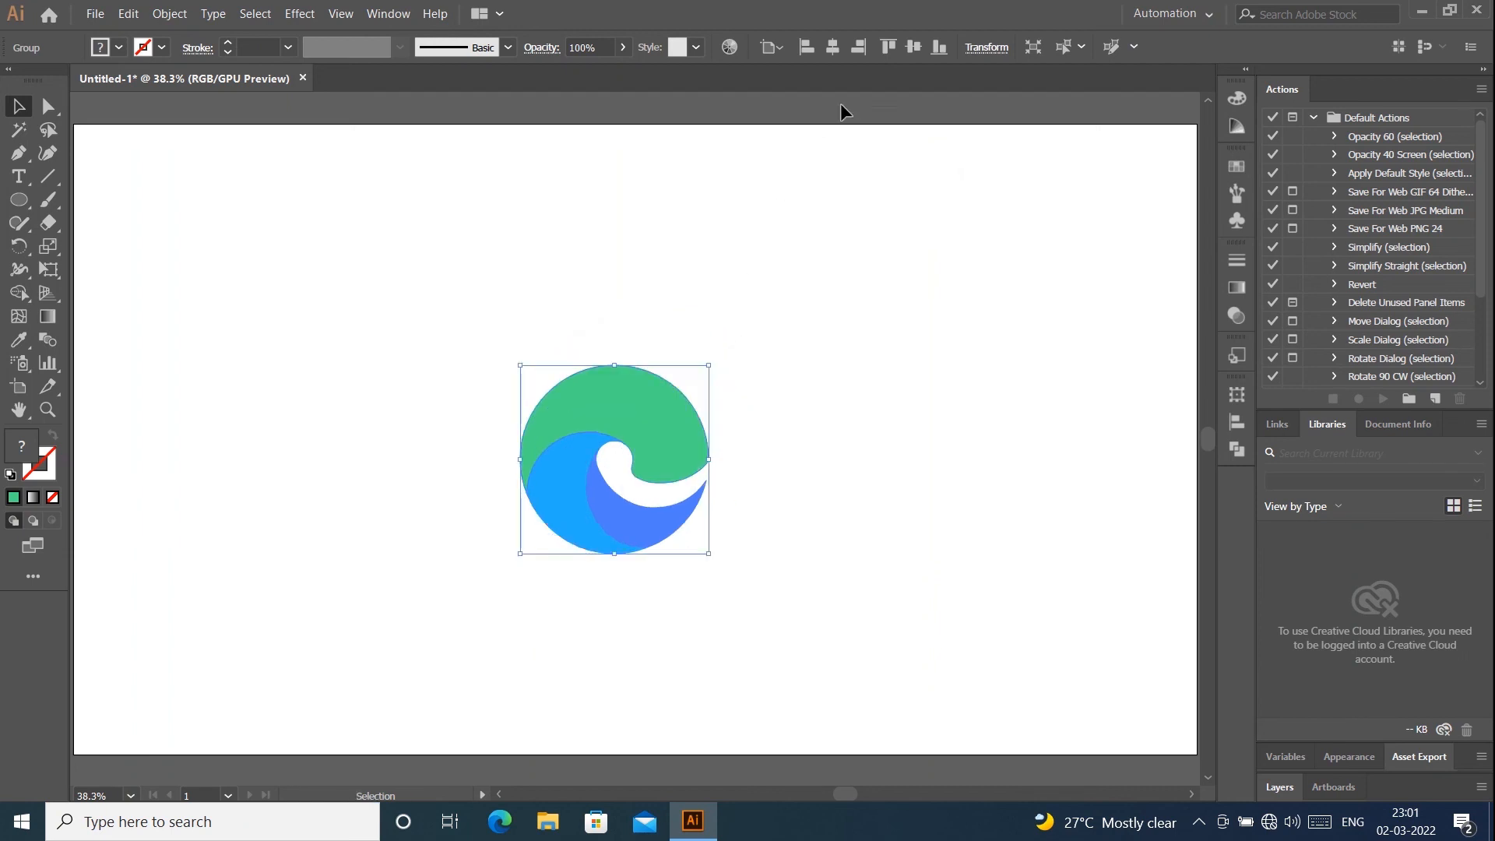
pyautogui.click(832, 47)
pyautogui.click(913, 47)
pyautogui.click(919, 232)
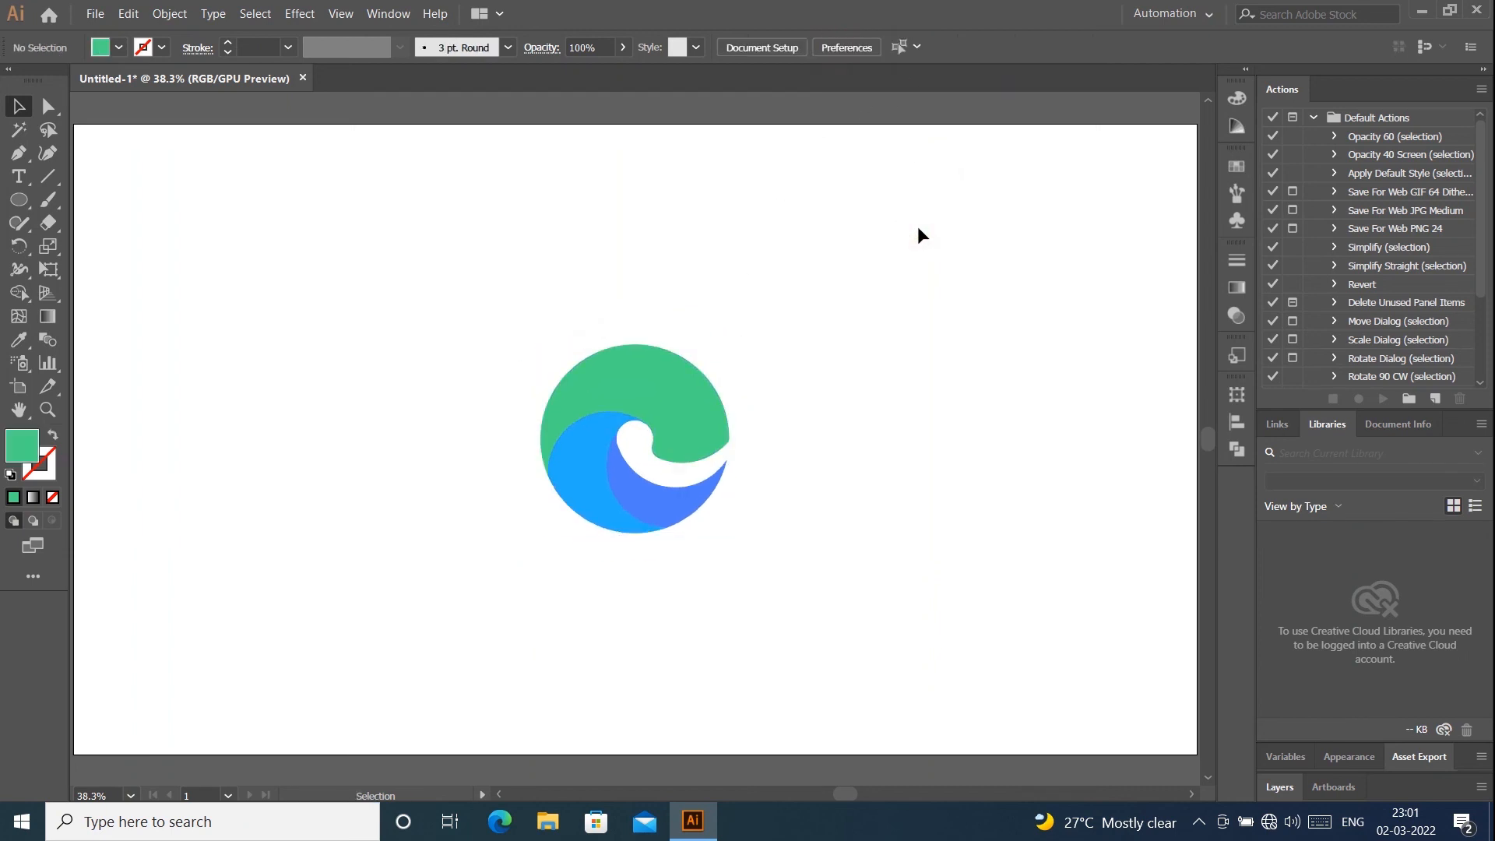